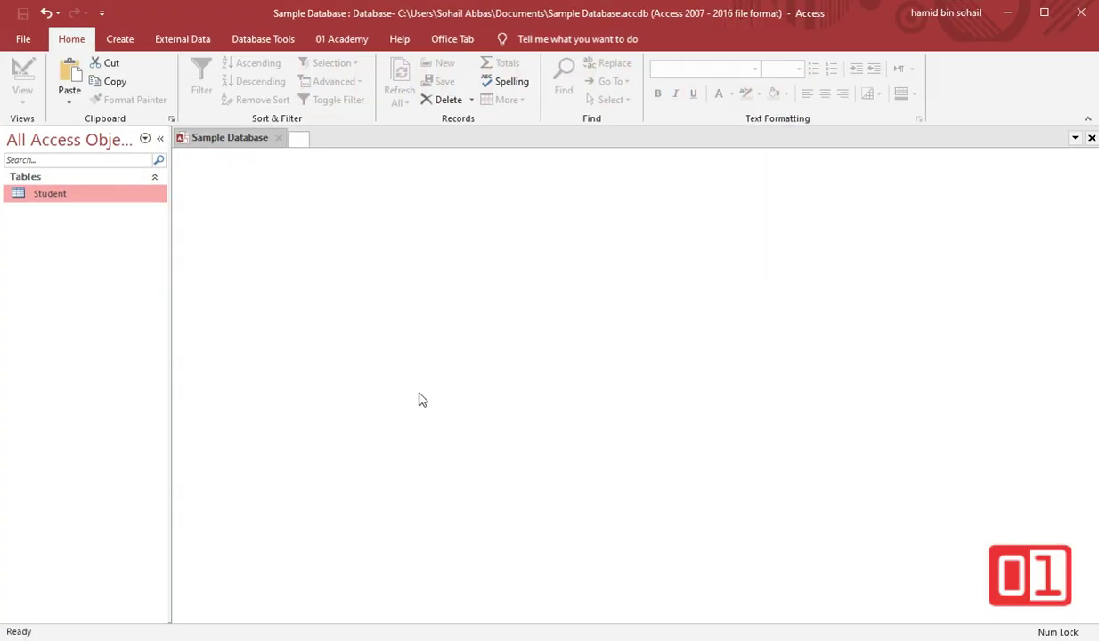
Open the Student table to view its five records of RollNo, SName and College.
left_click(79, 196)
double_click(80, 197)
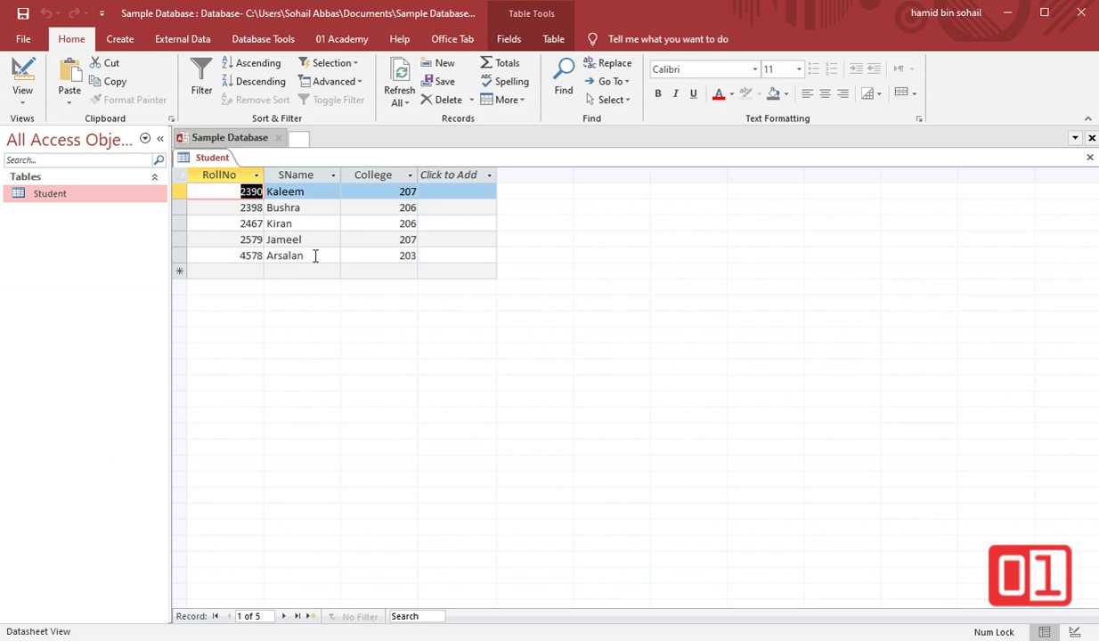
left_click(101, 203)
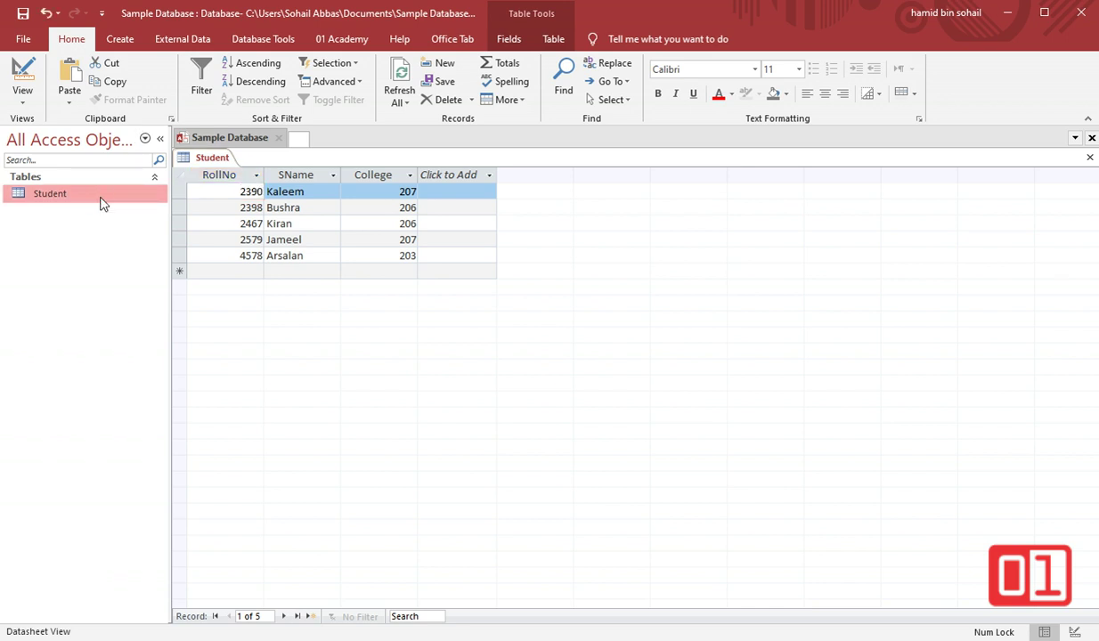
Close Student, copy and paste it as table S2 with structure and data, and open S2.
left_click(1090, 159)
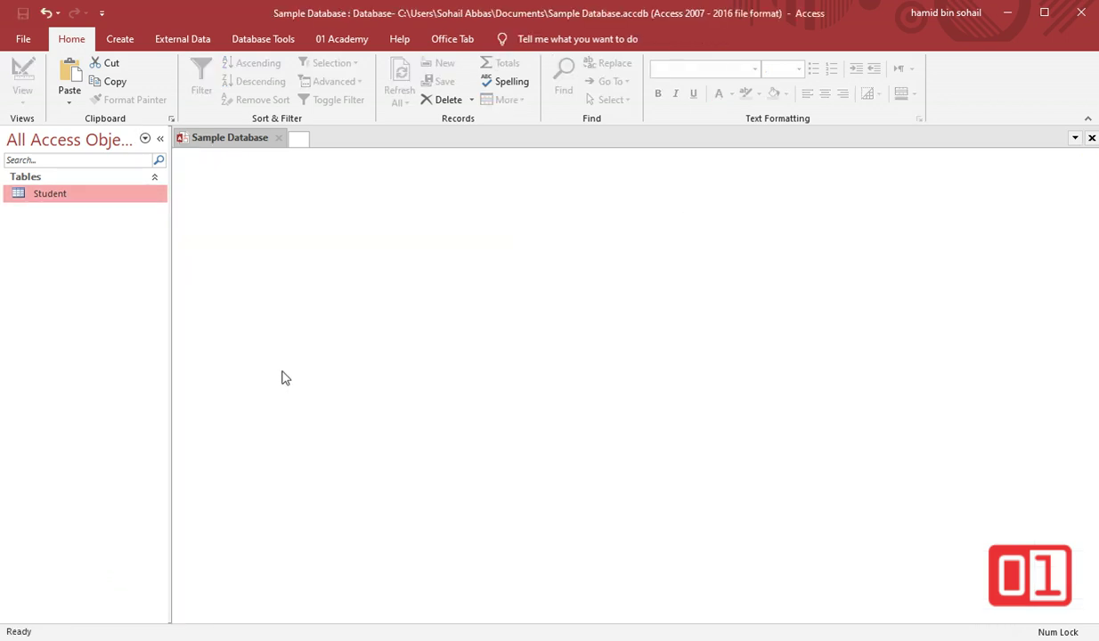
right_click(101, 204)
left_click(98, 201)
right_click(97, 198)
left_click(145, 366)
right_click(67, 265)
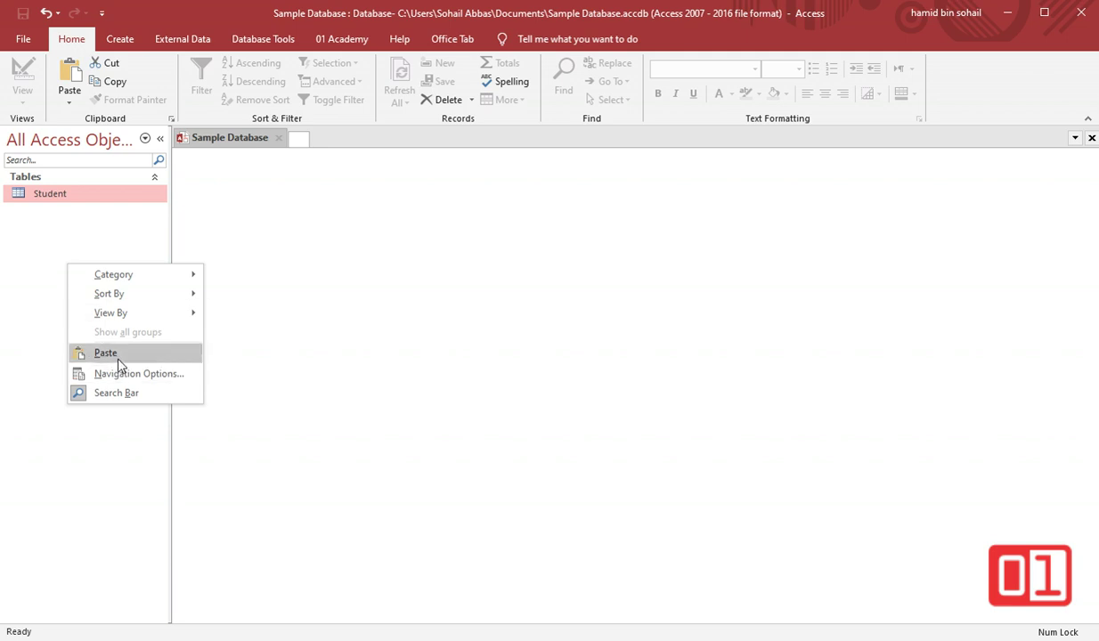
left_click(110, 351)
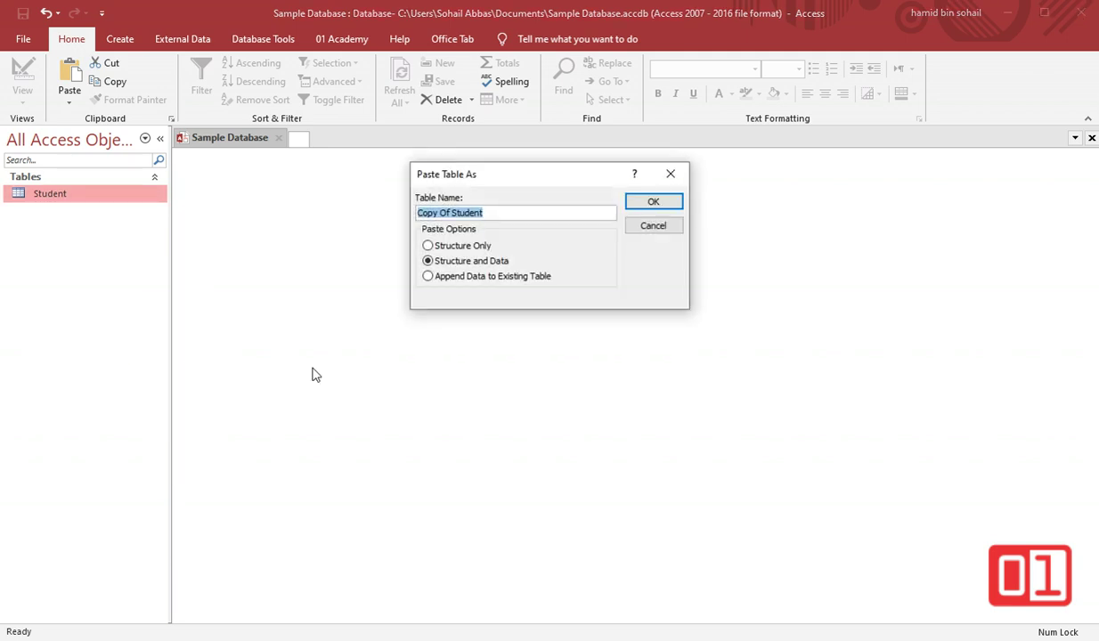
type("S")
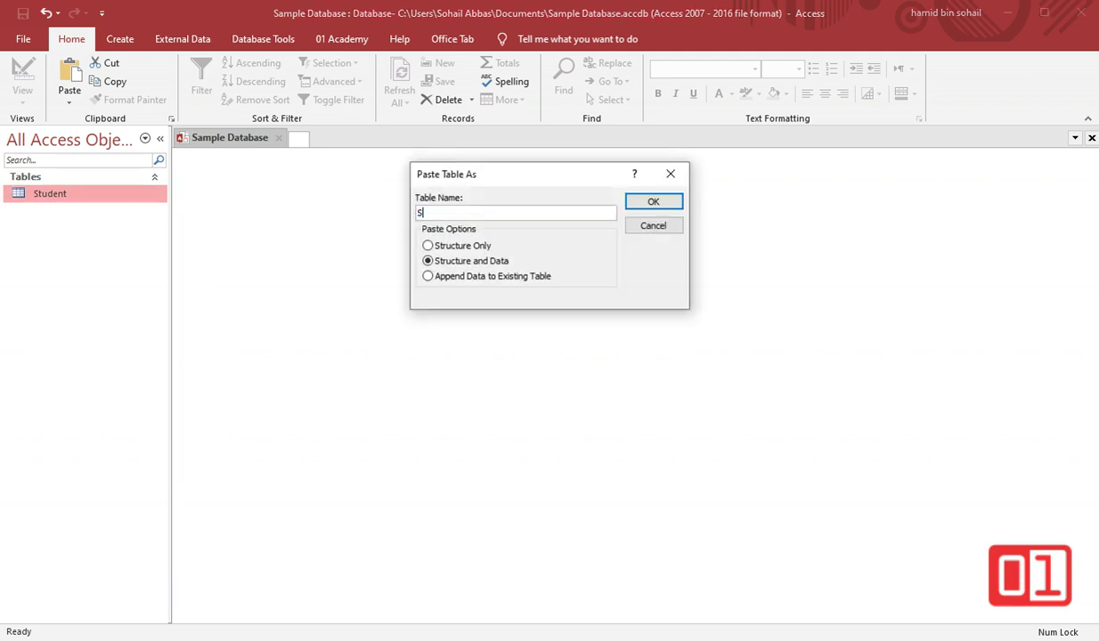
type("2")
left_click(631, 203)
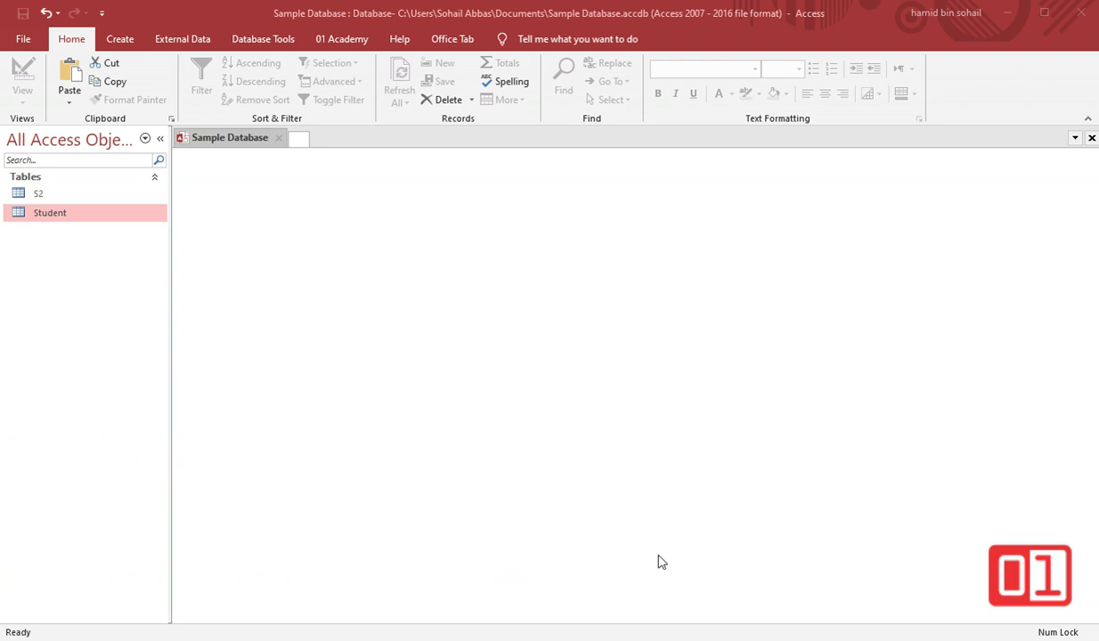
double_click(70, 196)
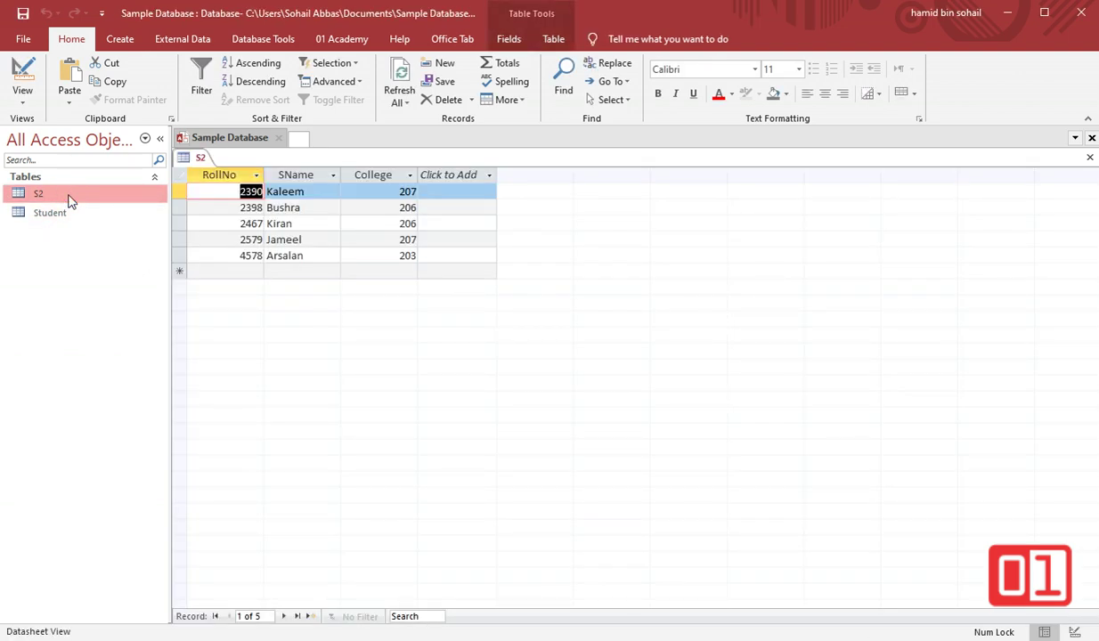
Open the Student table alongside S2.
double_click(69, 217)
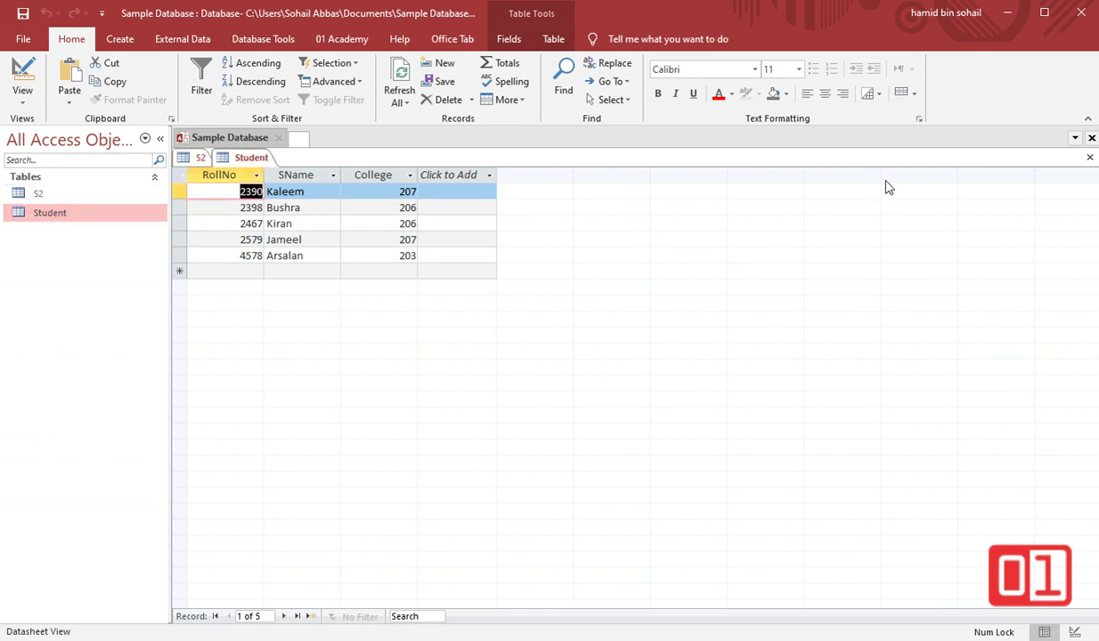
left_click(131, 44)
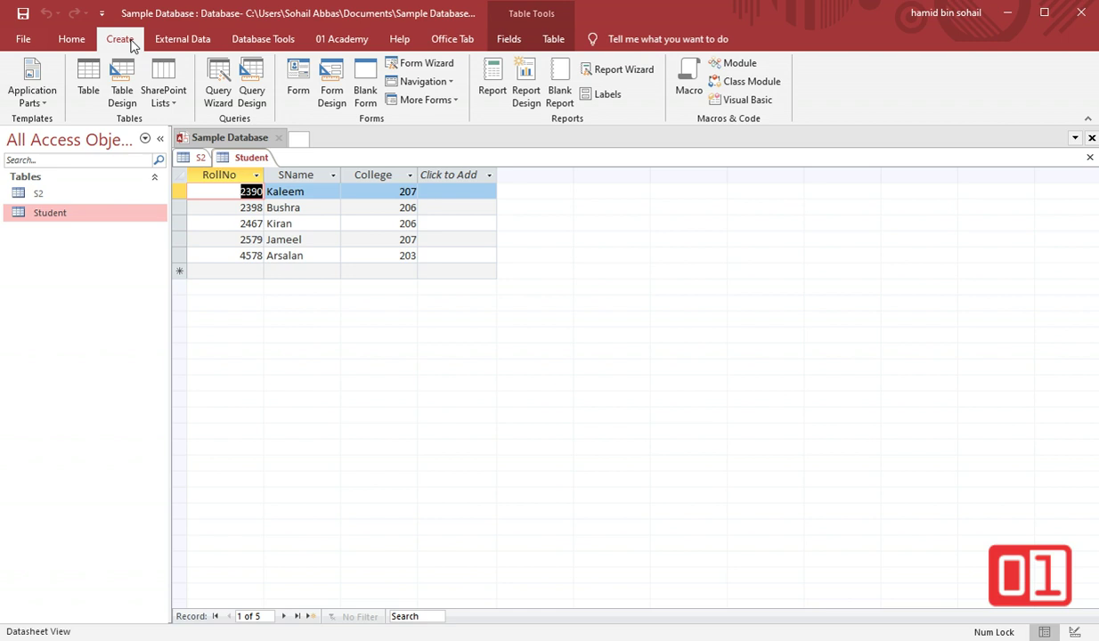
Create a blank query with SQL SELECT * FROM Student and run it.
left_click(252, 85)
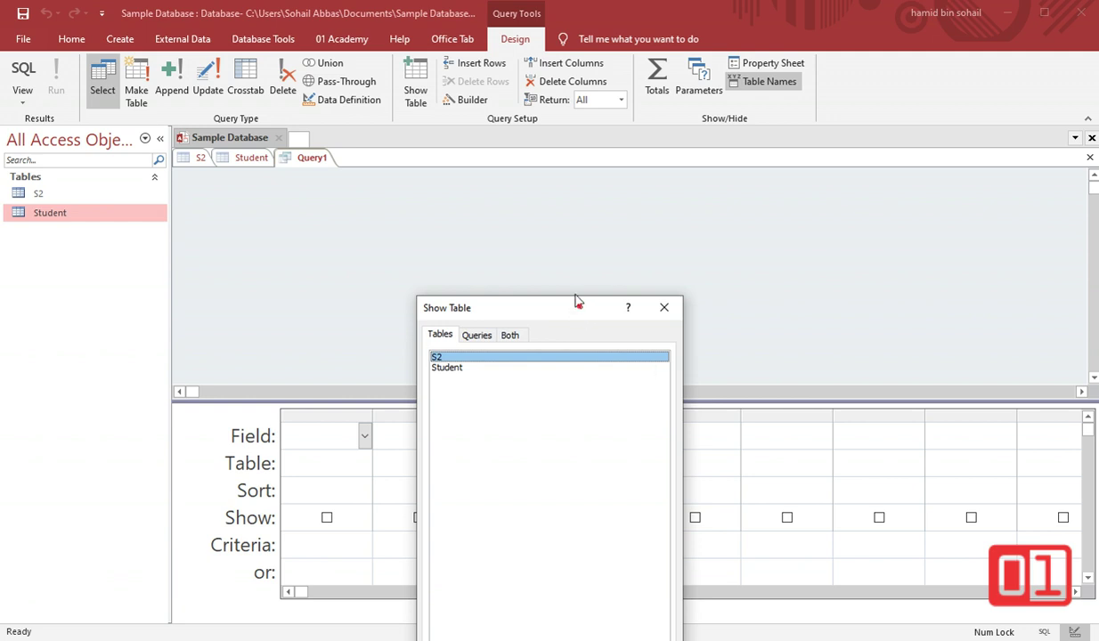
left_click_drag(576, 301, 595, 223)
left_click(645, 238)
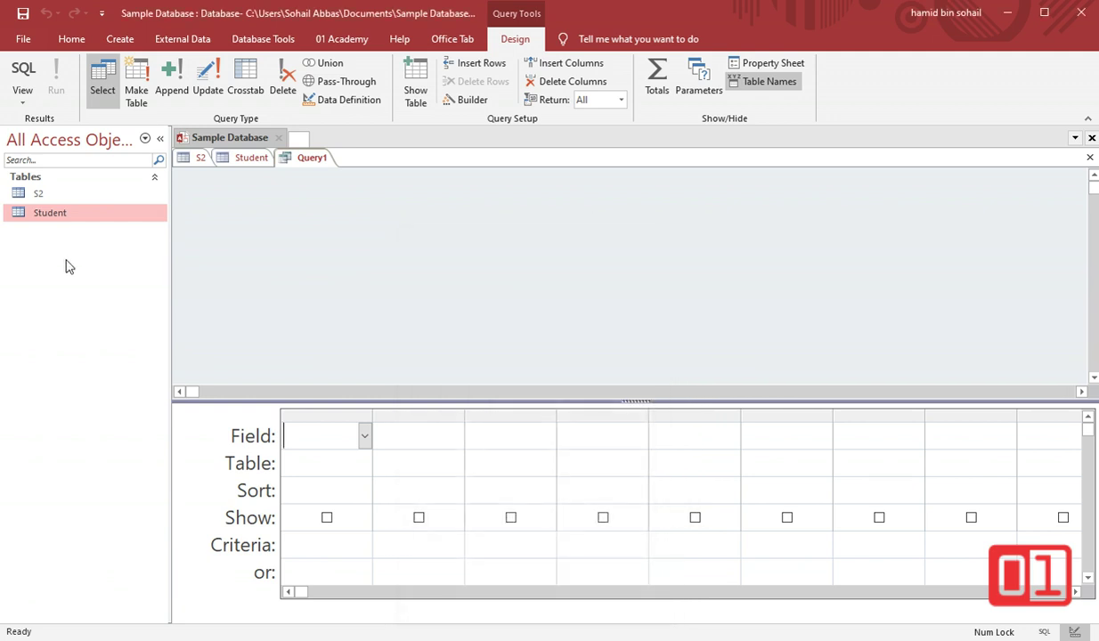
left_click(23, 82)
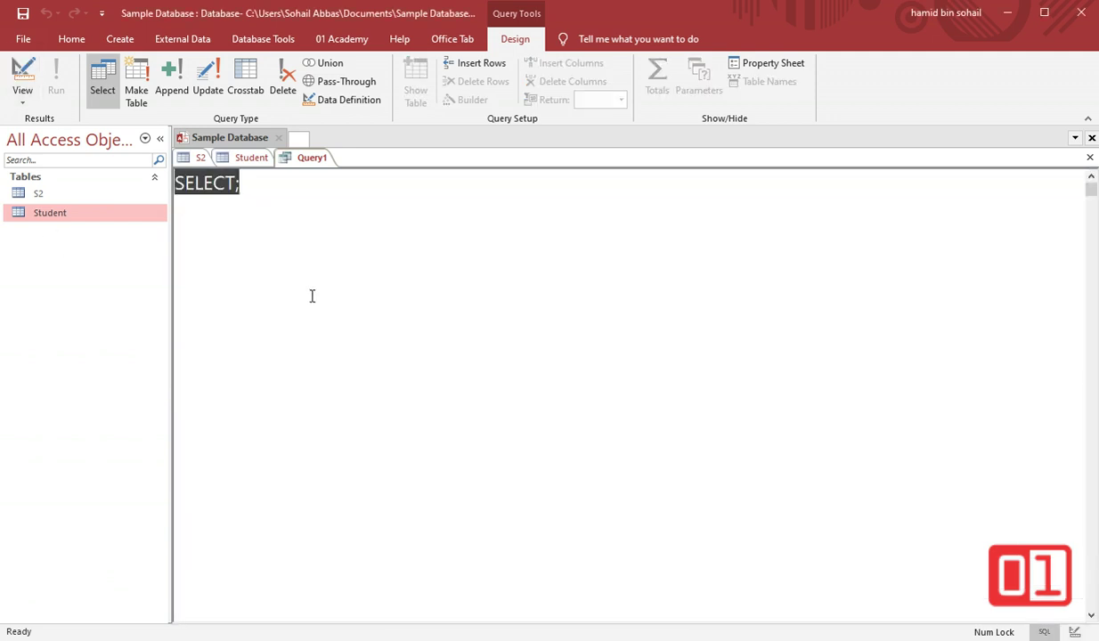
left_click(239, 187)
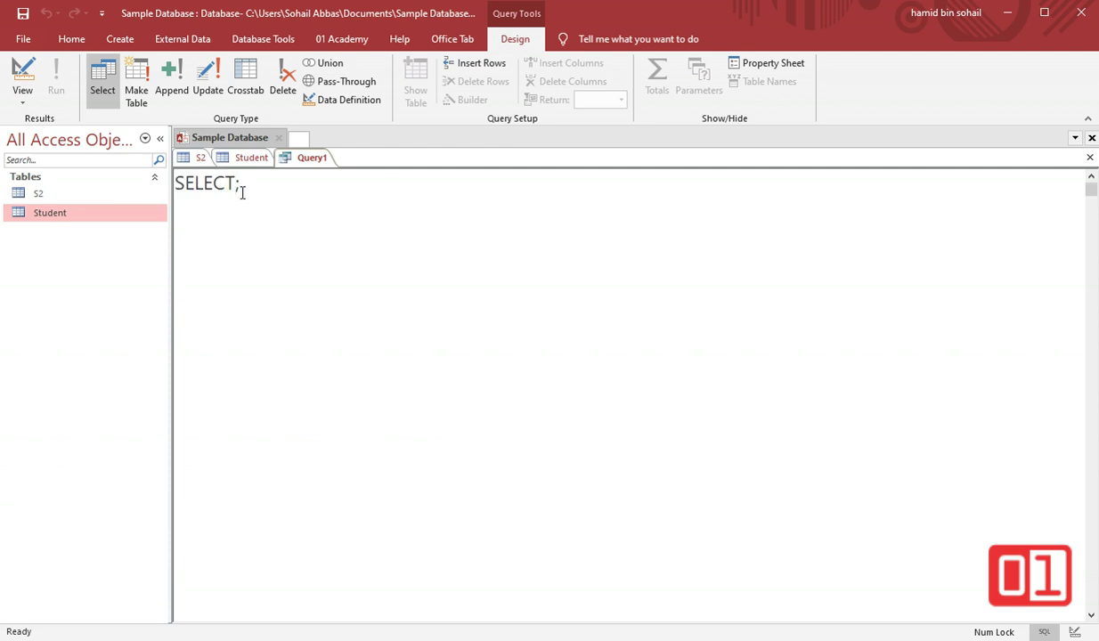
type("* FROM Student")
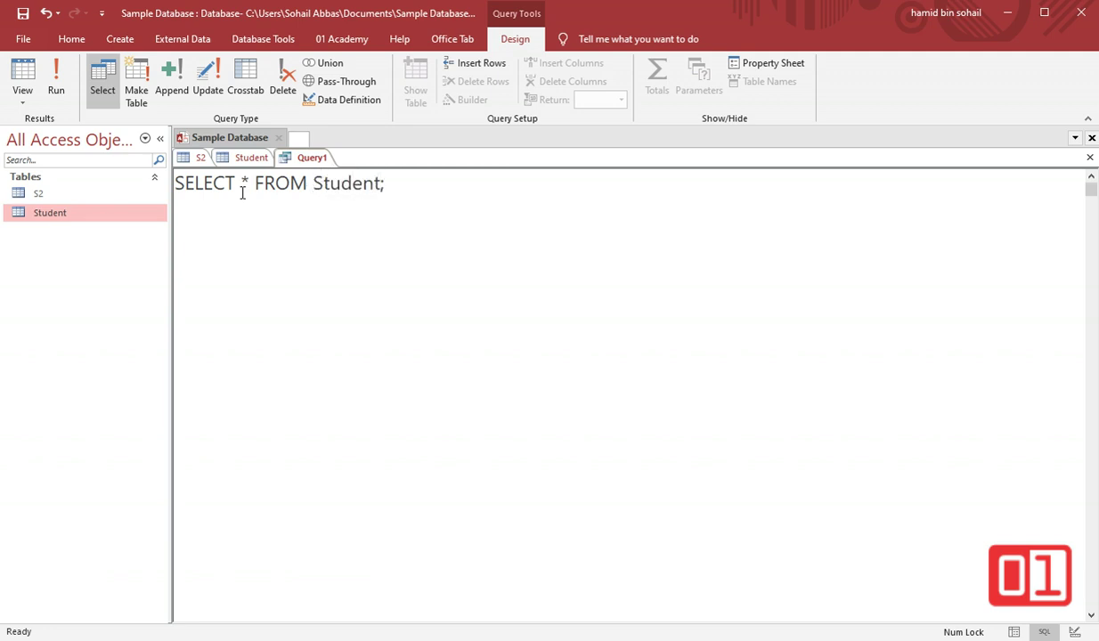
left_click(56, 89)
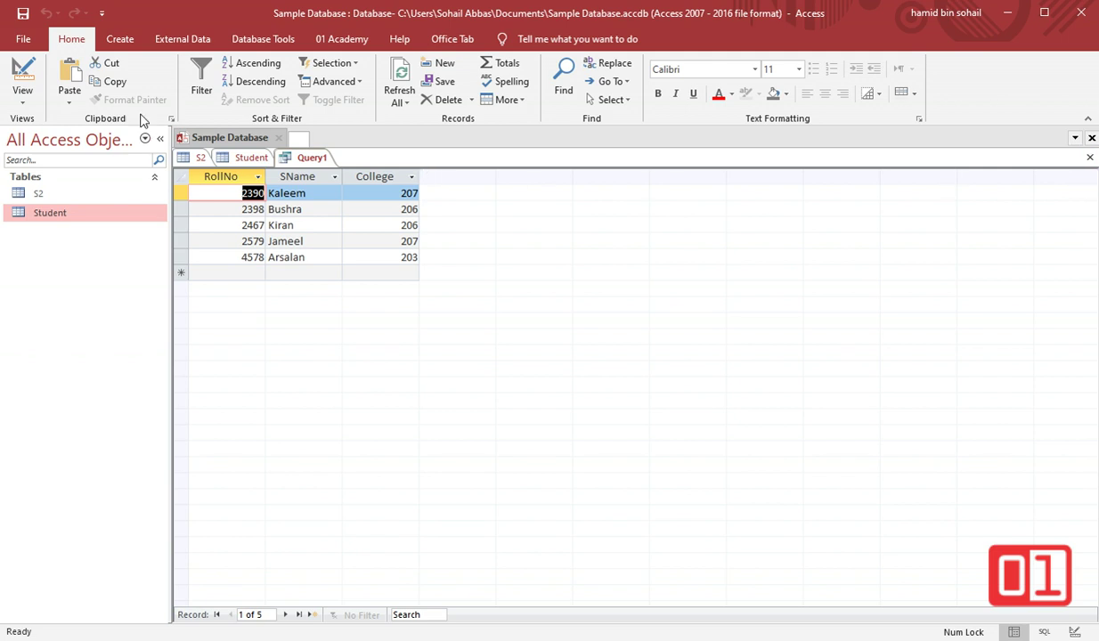
Switch Query1 via Design View back to SQL View showing SELECT * FROM Student;.
left_click(23, 71)
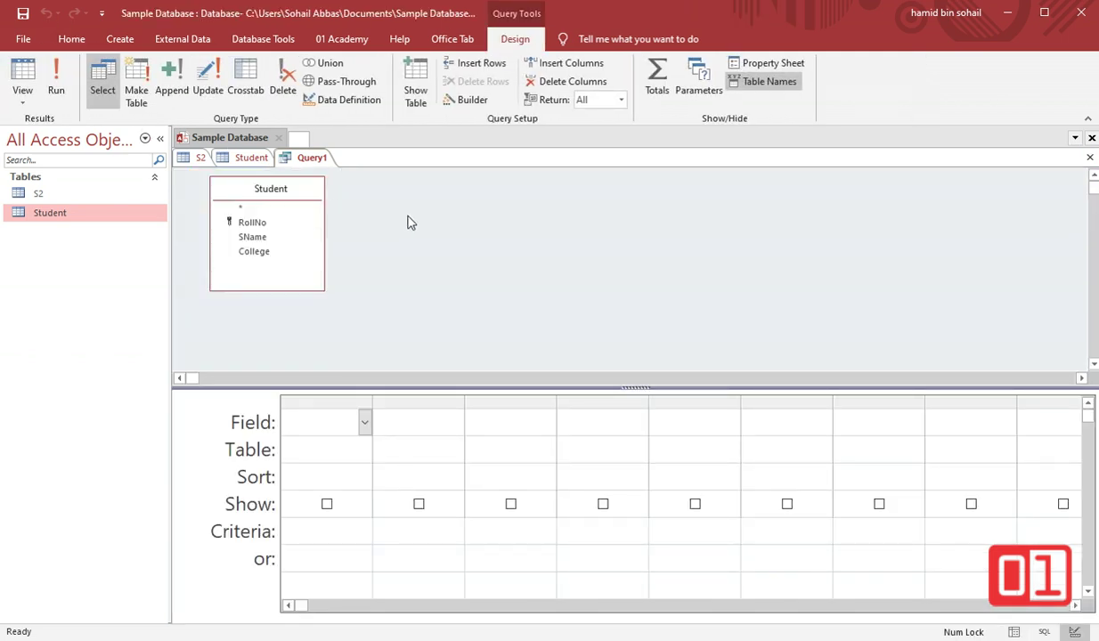
left_click(31, 95)
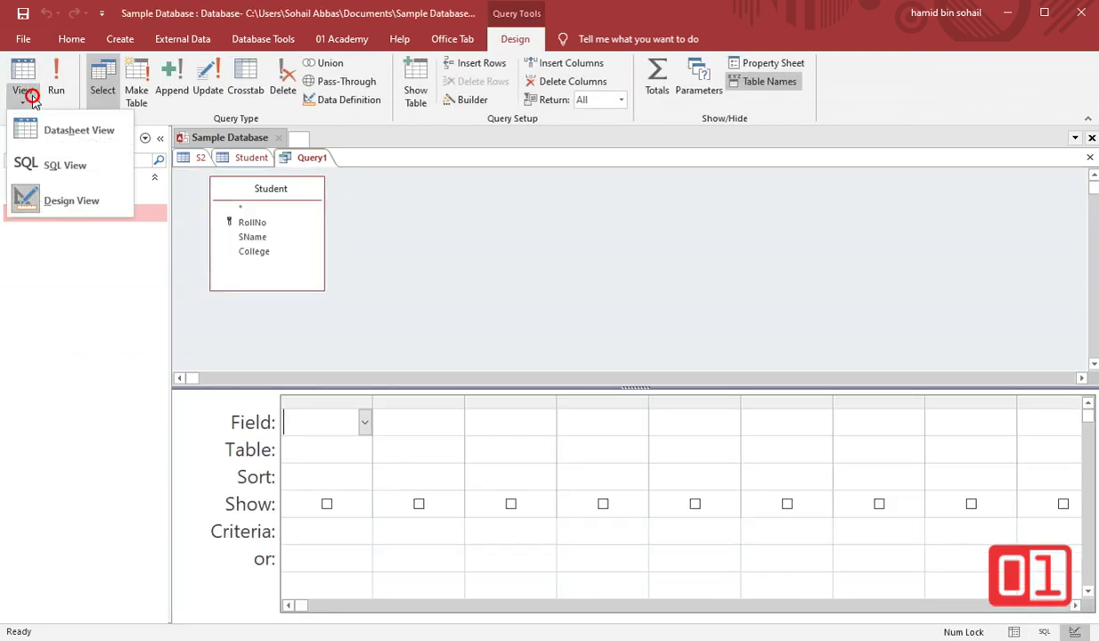
left_click(65, 165)
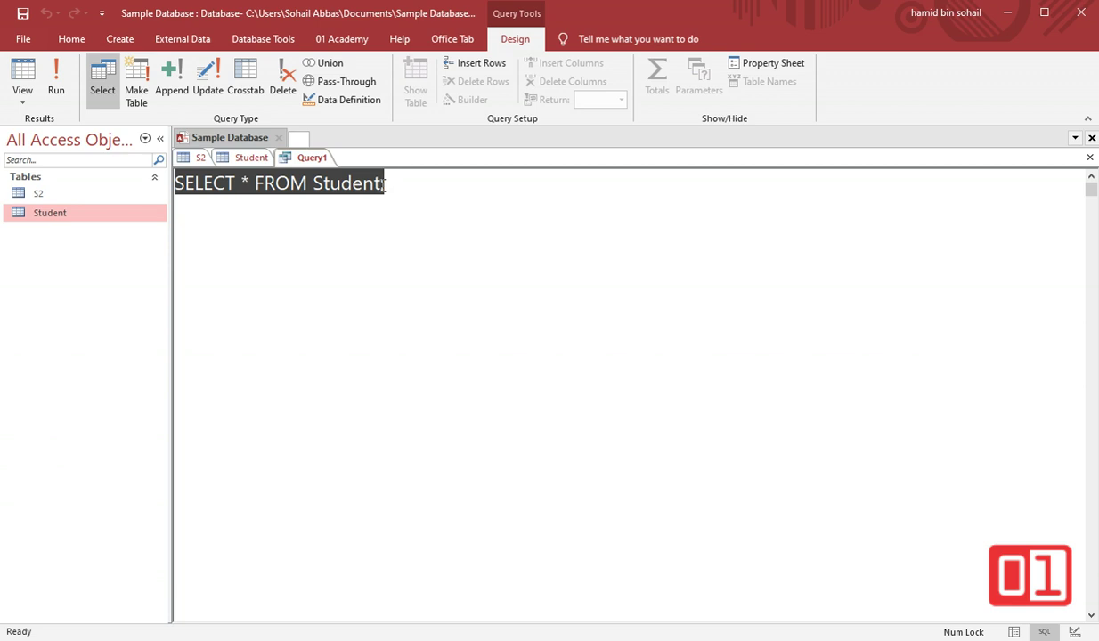
Rewrite the SQL as SELECT * FROM Student UNION SELECT * FROM S2 and run it.
left_click(381, 184)
left_click(379, 184)
left_click(178, 186, "shift")
left_click(368, 182)
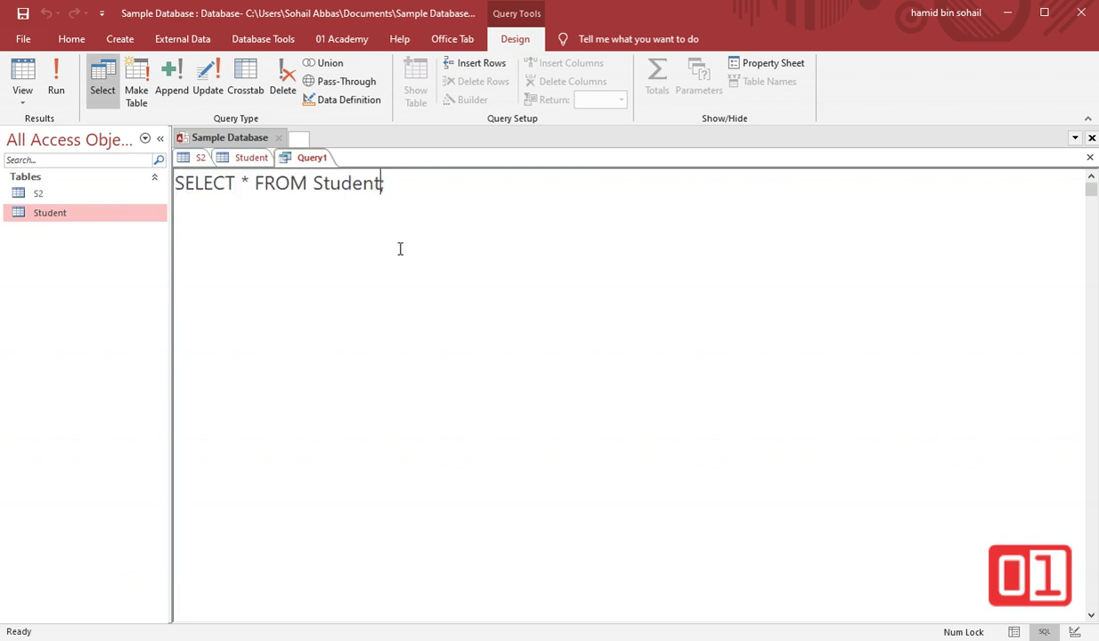
key("BackSpace")
key("Return")
key("Return")
type("SELECT ")
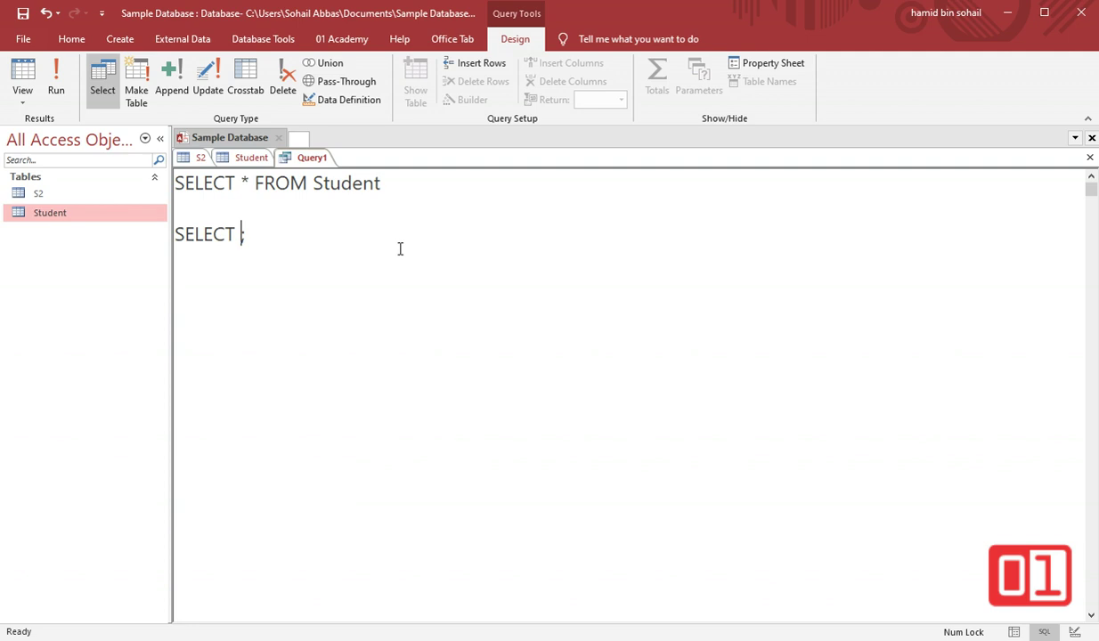
type("* ")
type("FROM ")
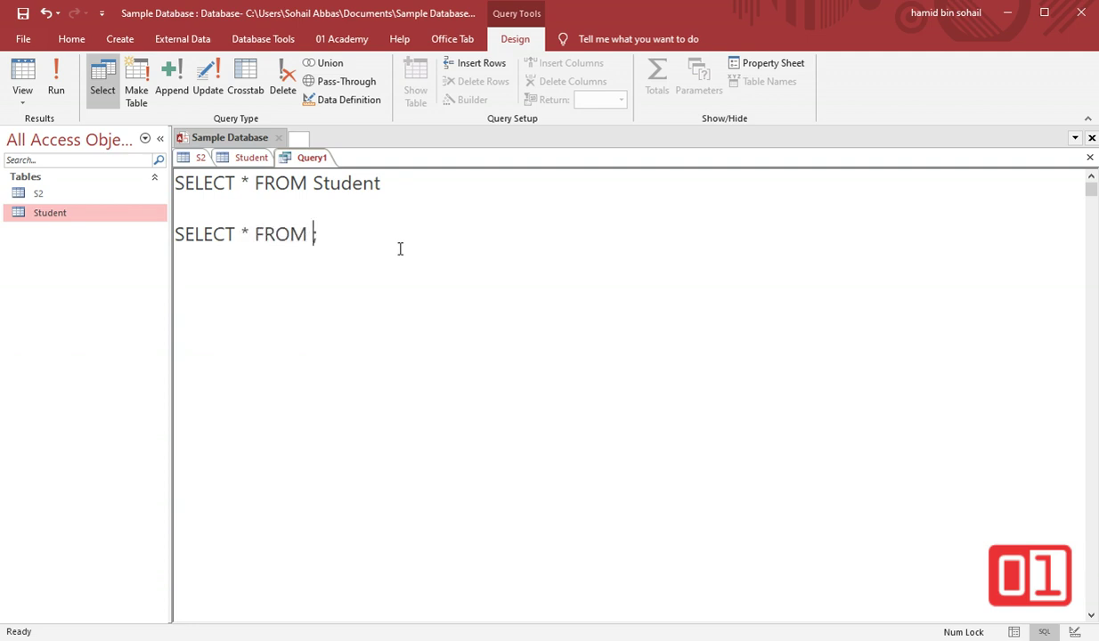
type("S2")
left_click(281, 209)
type("UNION")
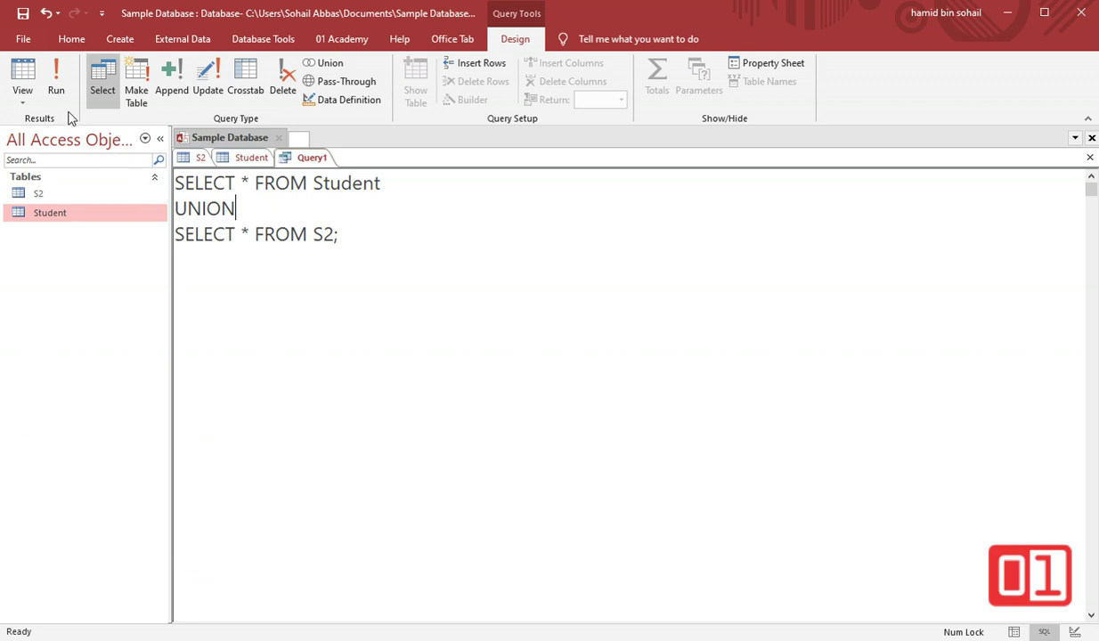
left_click(58, 85)
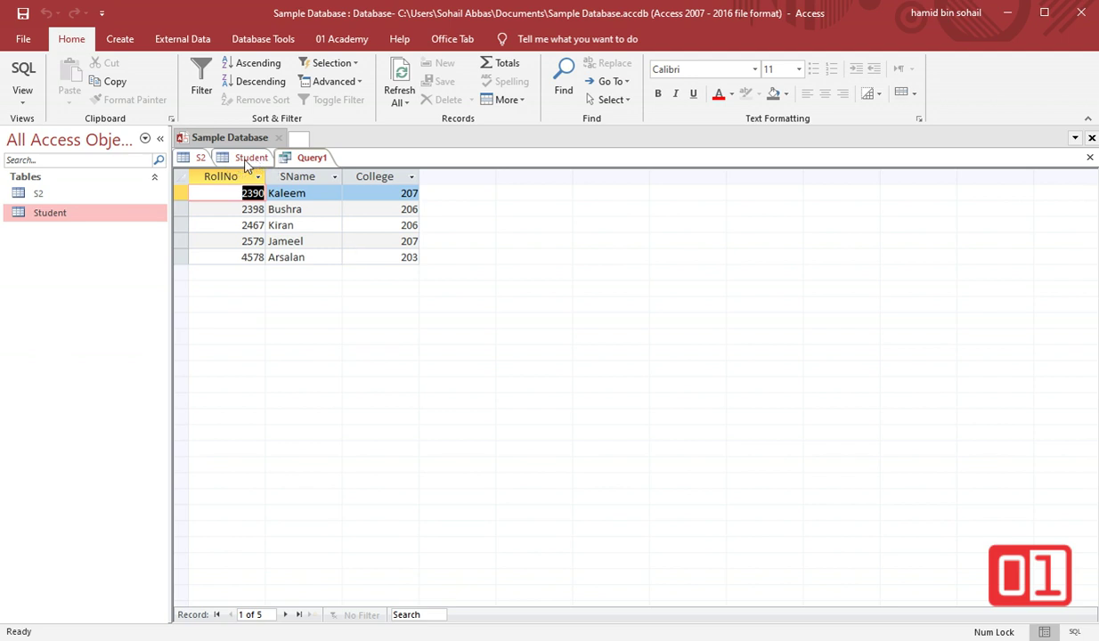
left_click(303, 158)
left_click(27, 73)
left_click(262, 208)
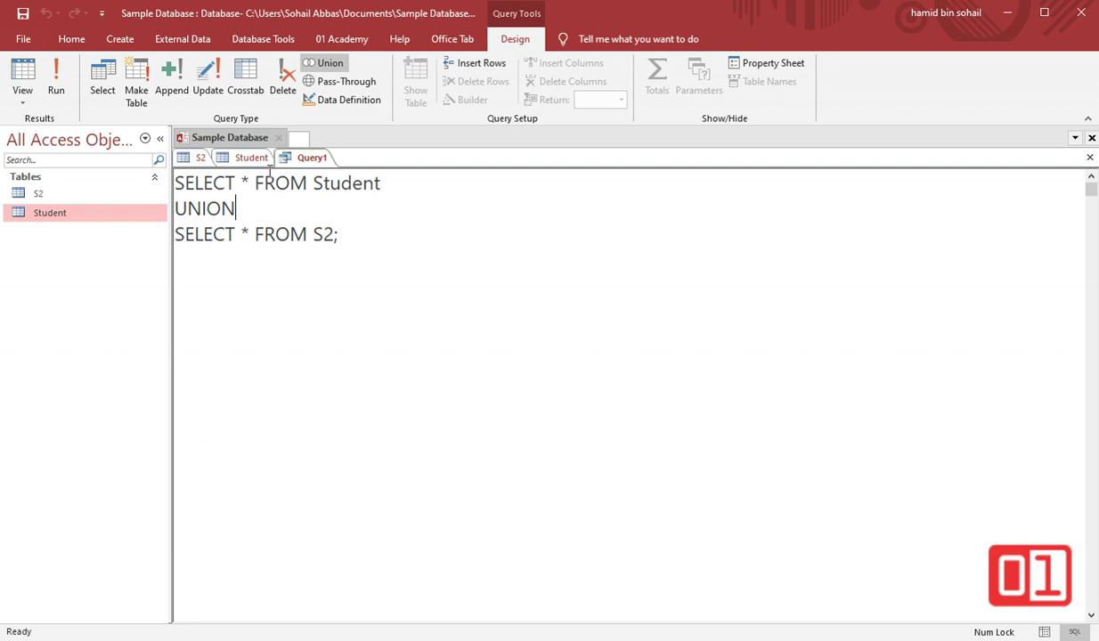
left_click(22, 73)
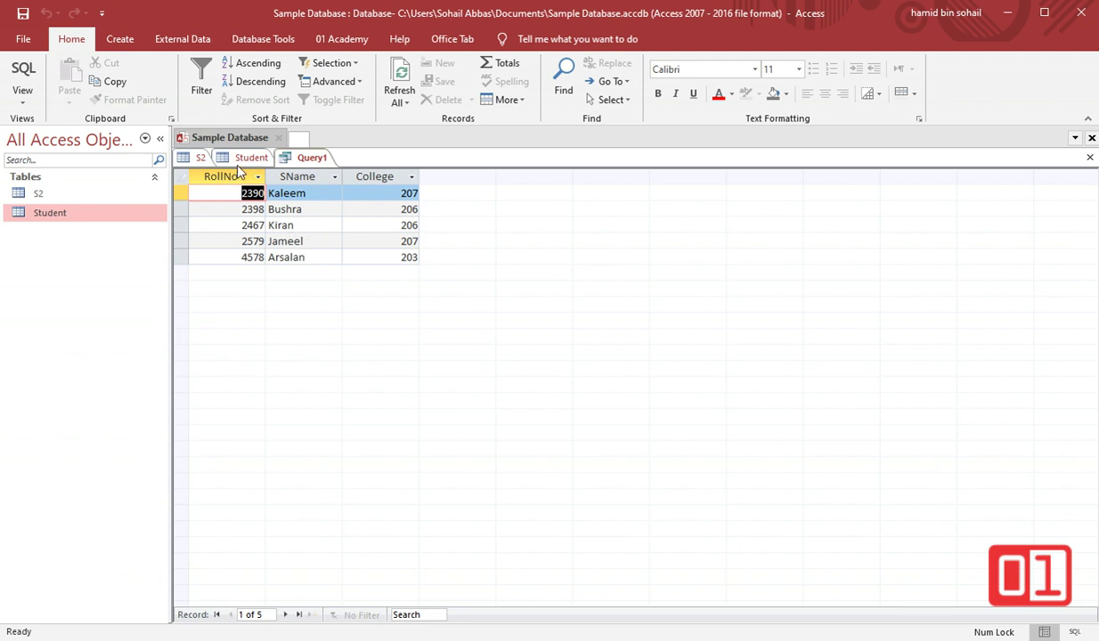
left_click(241, 158)
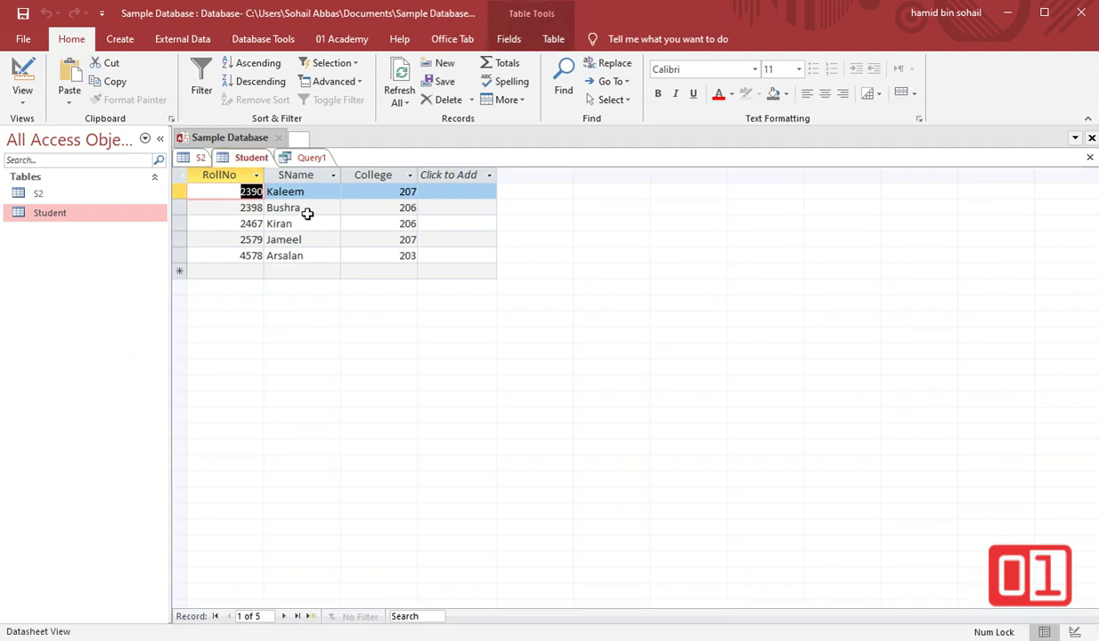
Append 'a' to the name Jameel in the Student table.
left_click(317, 240)
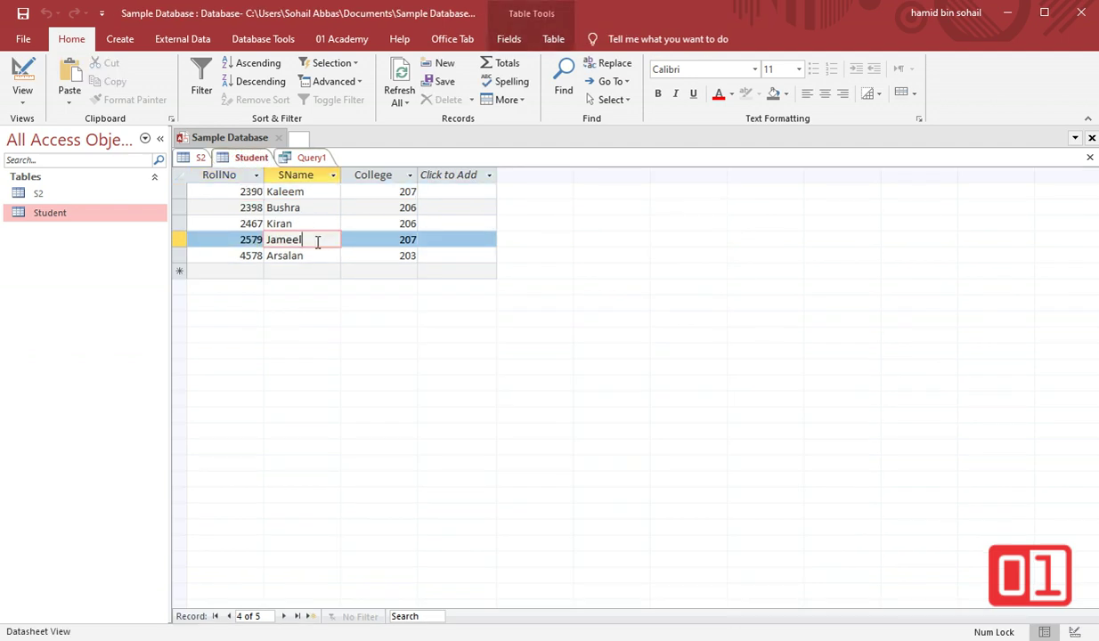
type("a")
key("Down")
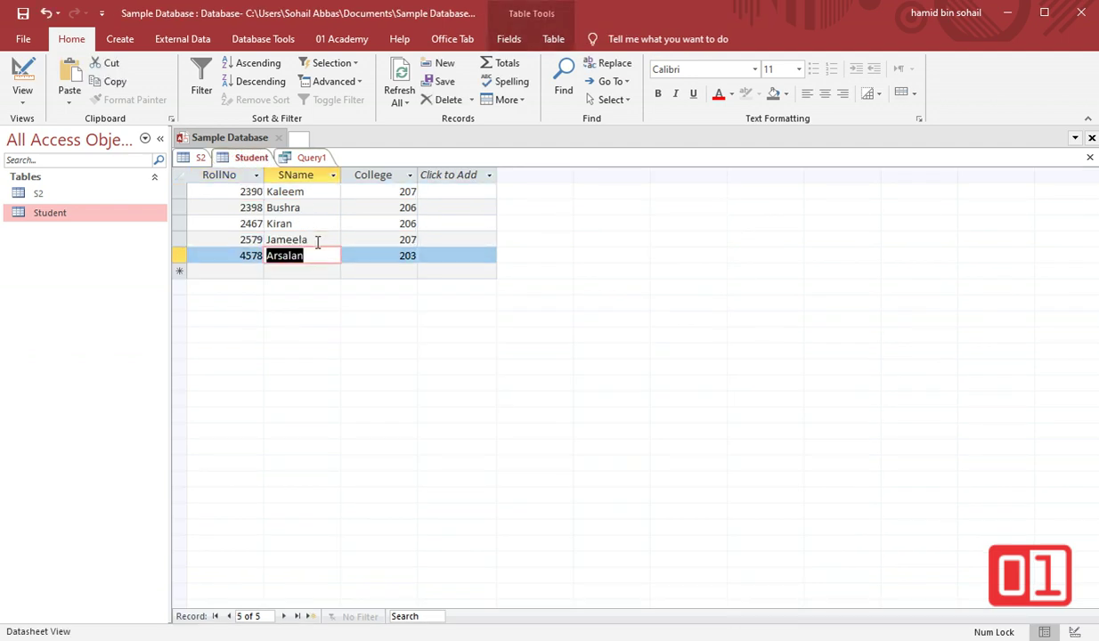
Run Query1 to see six combined rows, then return to its SQL text.
left_click(304, 159)
left_click(25, 76)
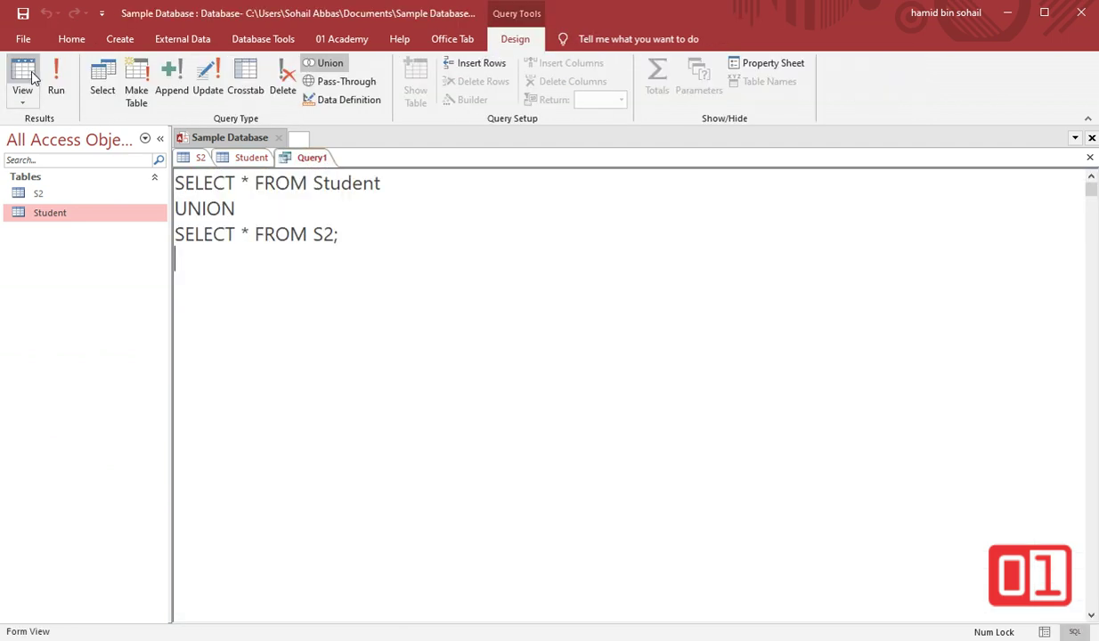
left_click(28, 76)
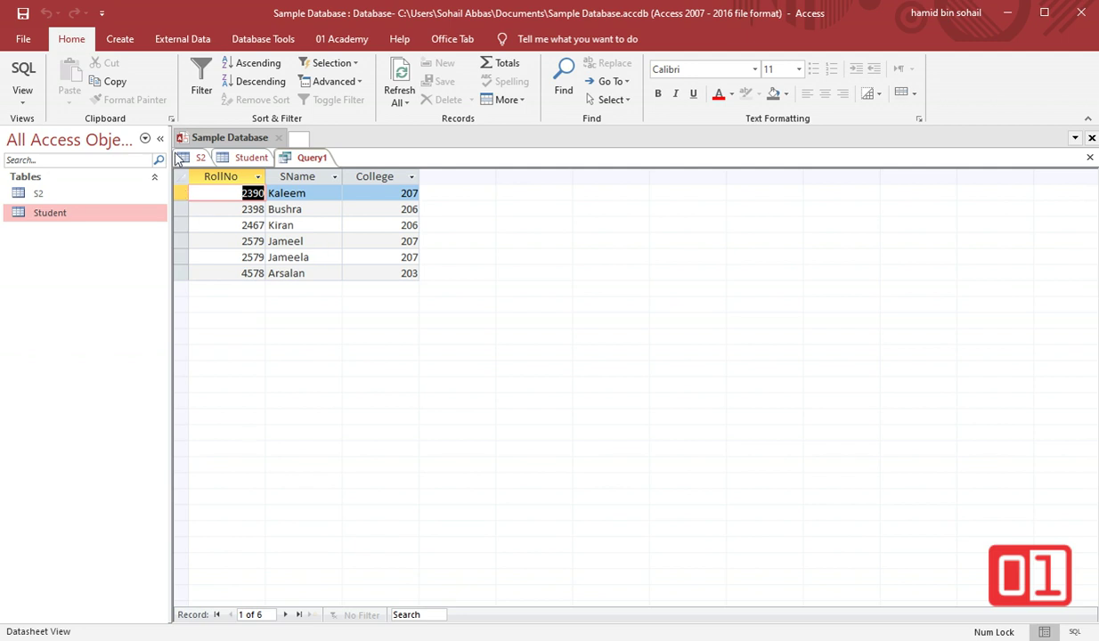
left_click(27, 76)
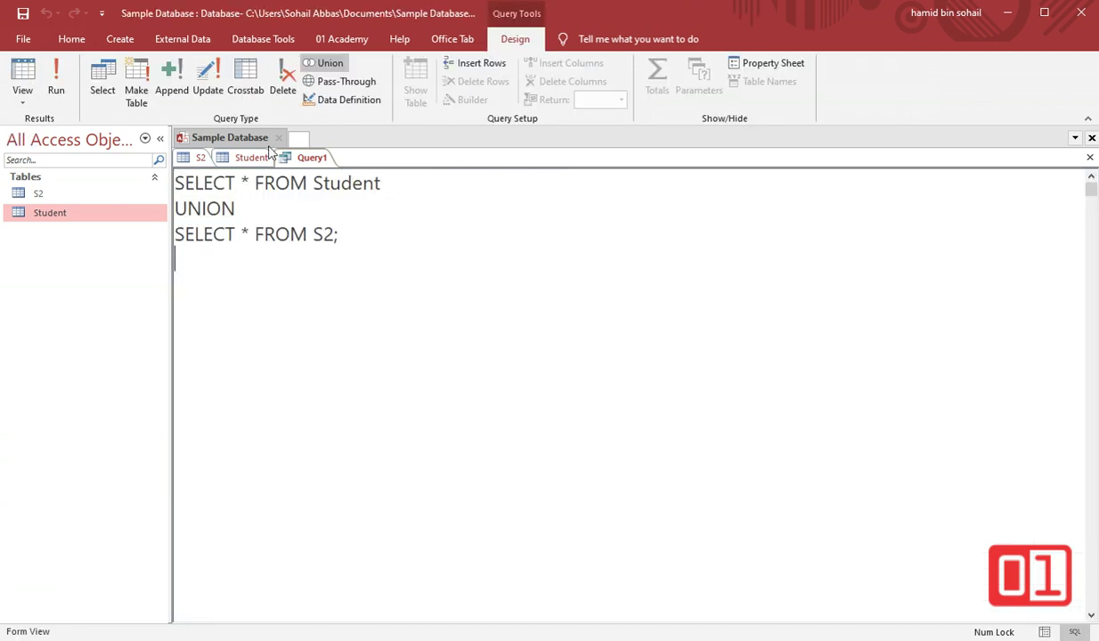
Change the last Student record's College from 203 to 200.
left_click(251, 158)
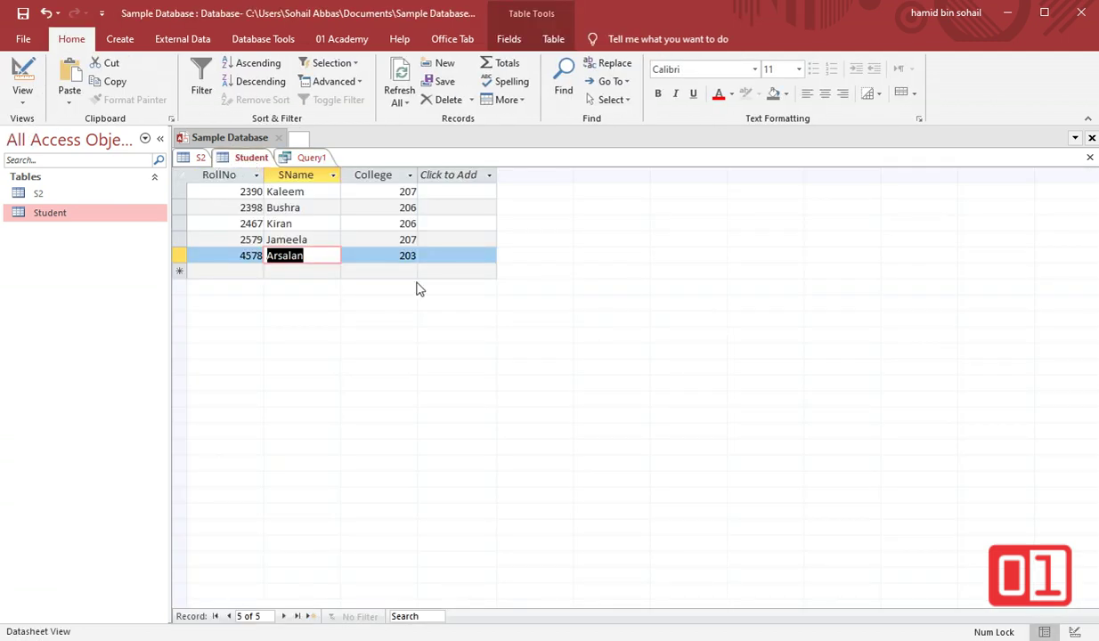
left_click(412, 257)
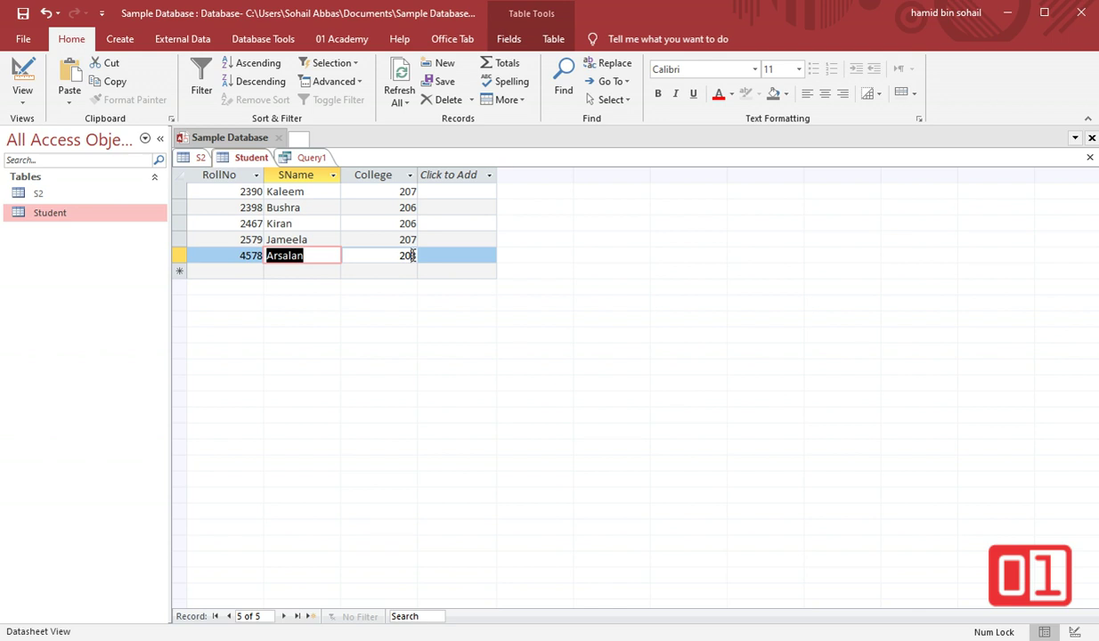
left_click_drag(411, 256, 417, 255)
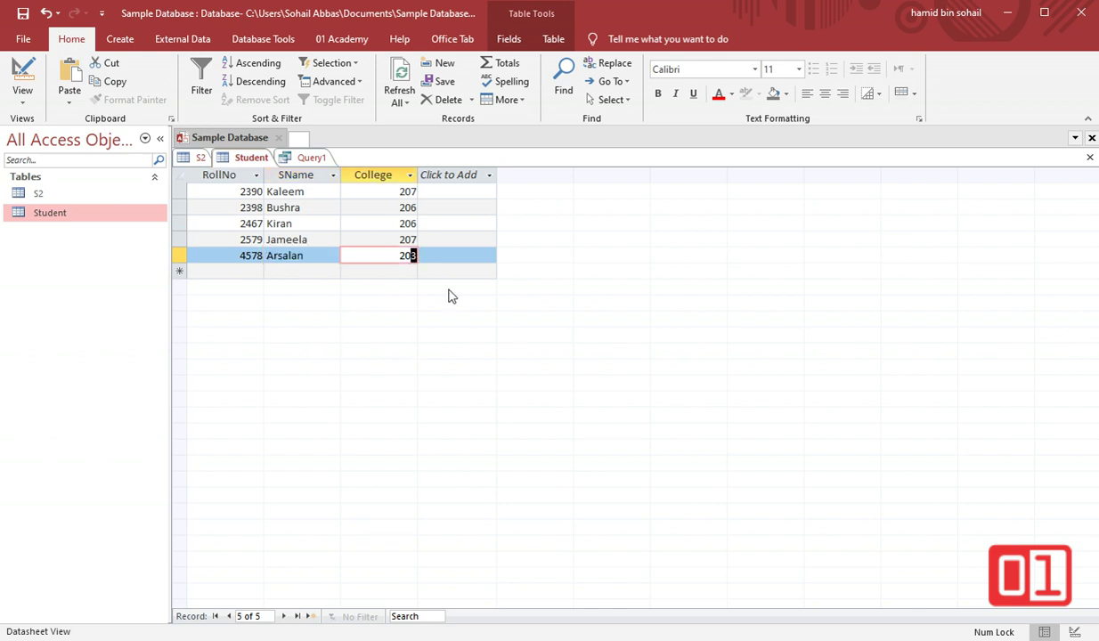
type("0")
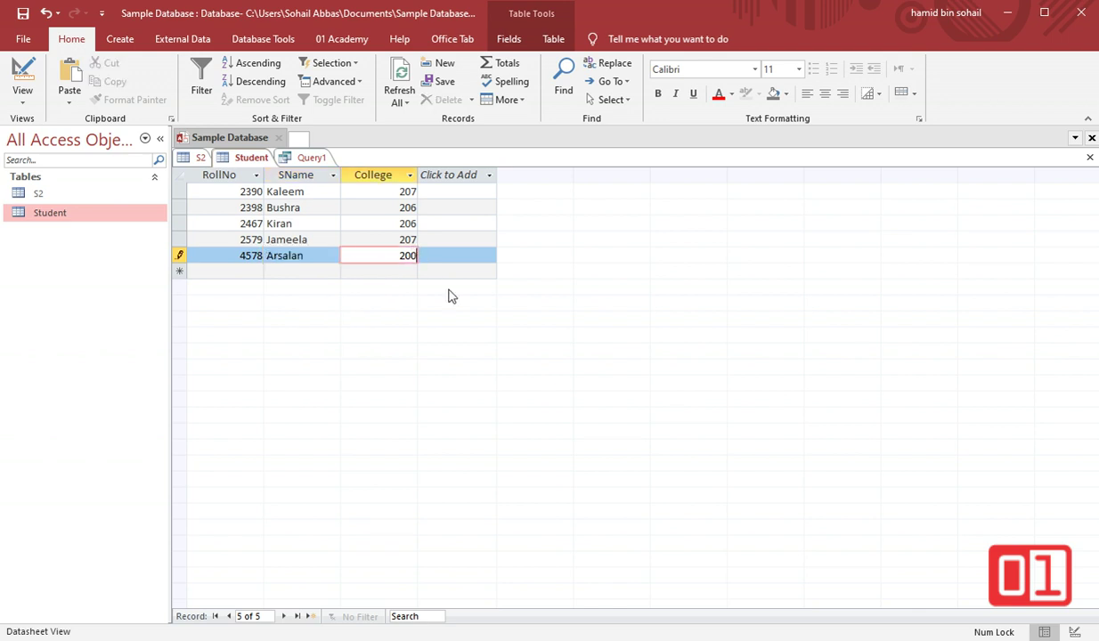
double_click(375, 242)
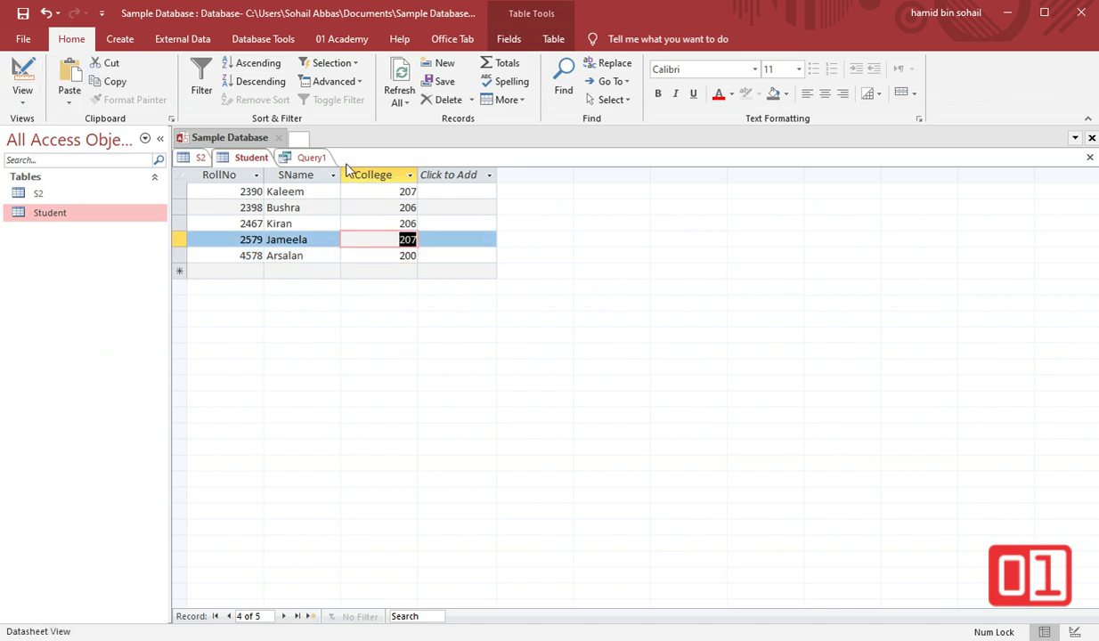
Run Query1 to see seven rows, then return to its SQL text.
left_click(303, 159)
left_click(22, 79)
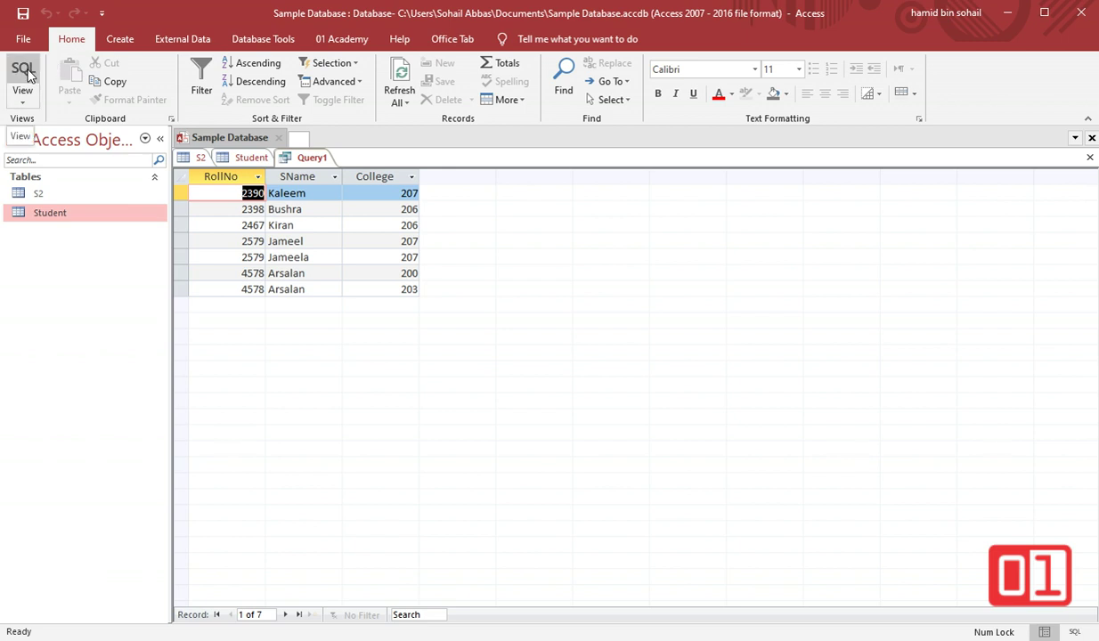
left_click(24, 76)
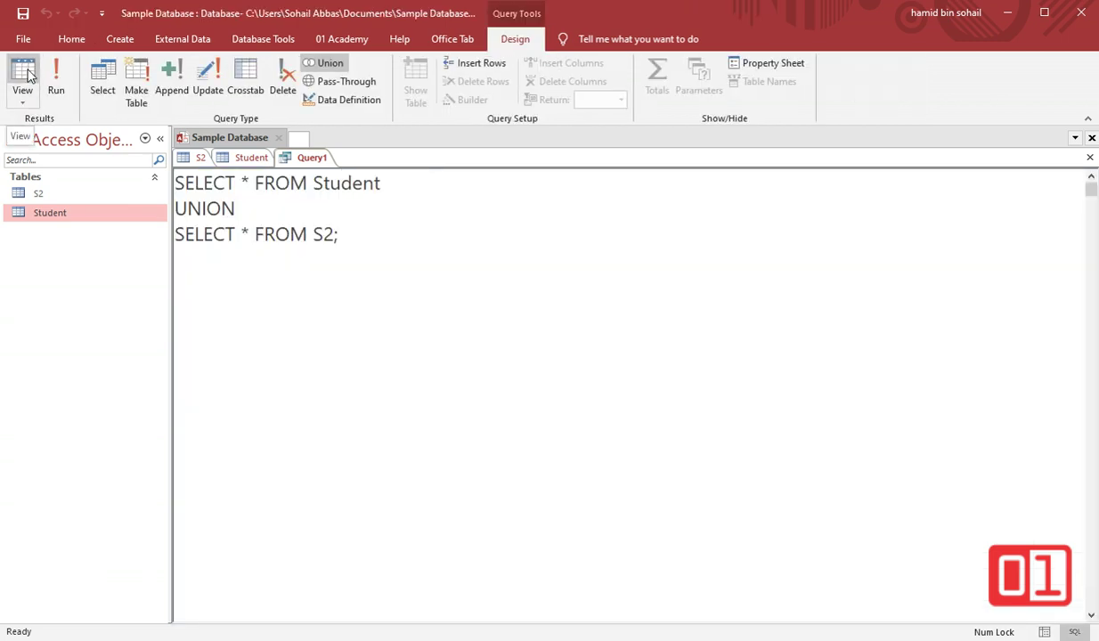
Remove the trailing 'a' from the fourth student's name, restoring Jameel.
left_click(253, 158)
left_click(311, 240)
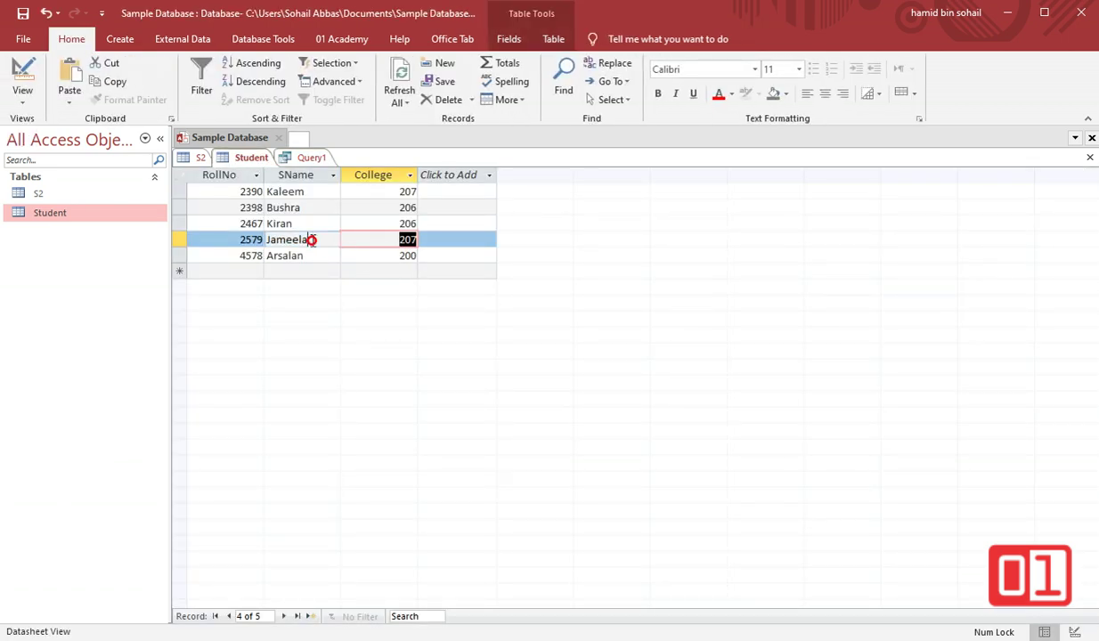
left_click(312, 240)
key("BackSpace")
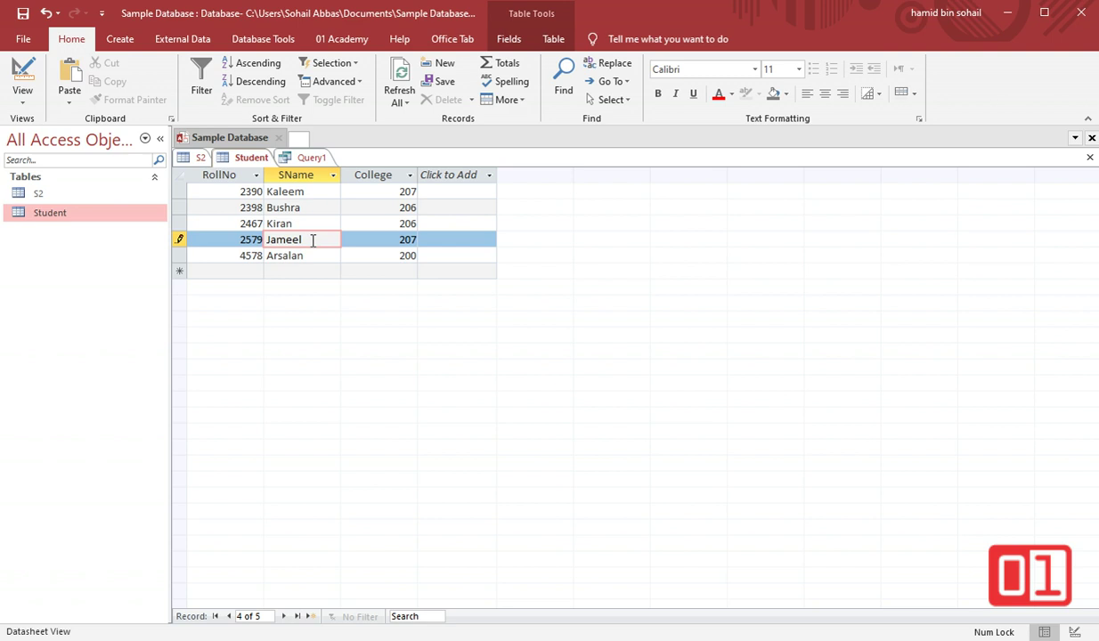
Restore the last College value to 203 and run Query1 showing five rows.
left_click(200, 158)
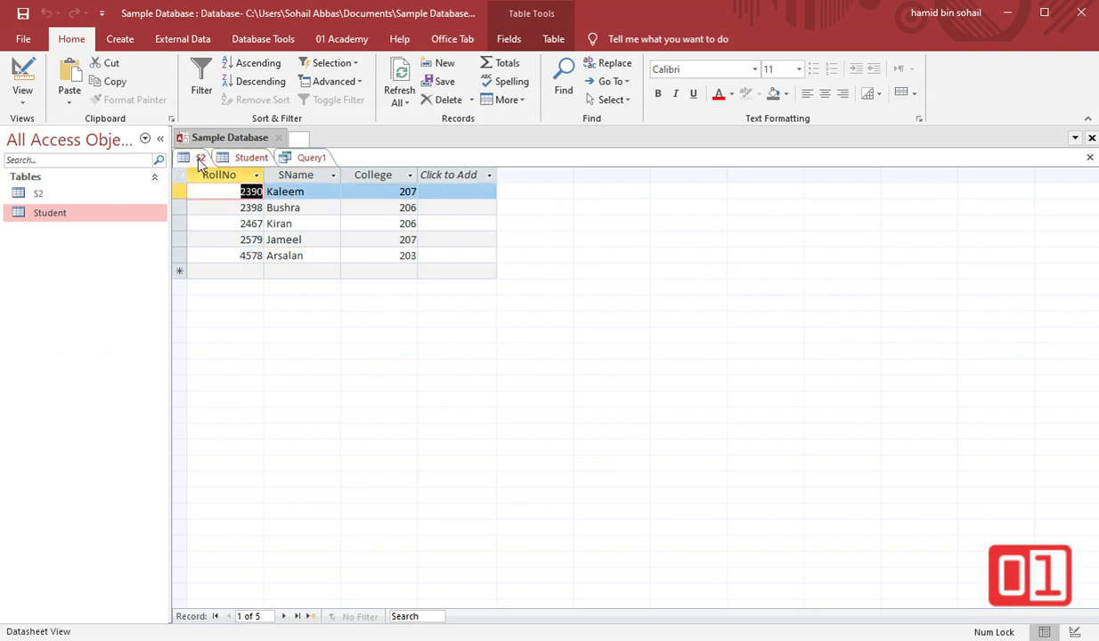
left_click(248, 158)
left_click(413, 254)
type("3")
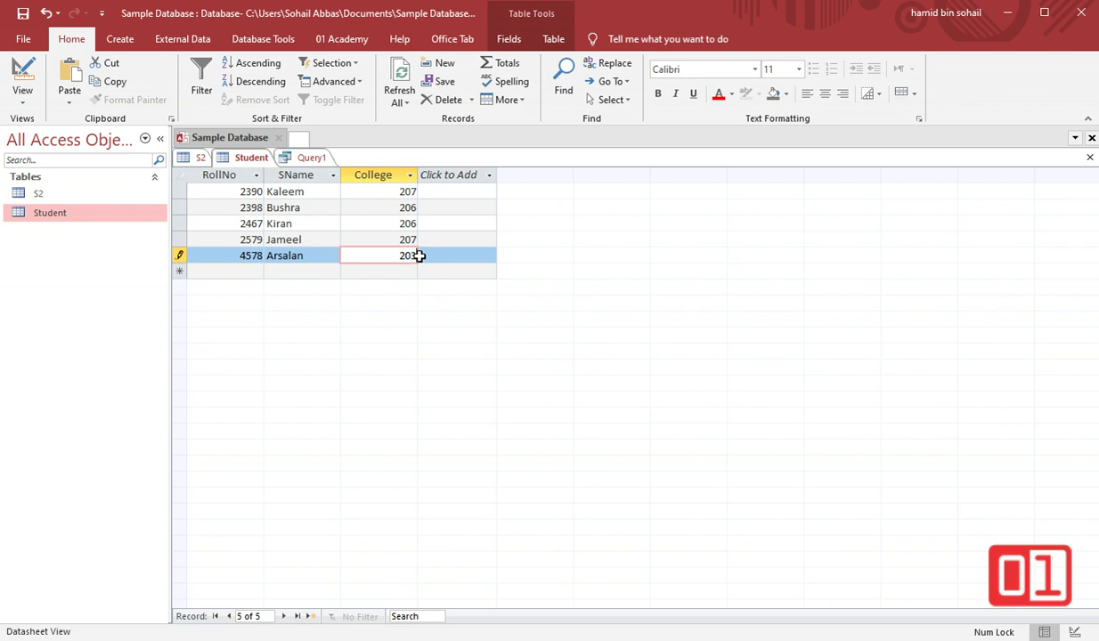
left_click(404, 240)
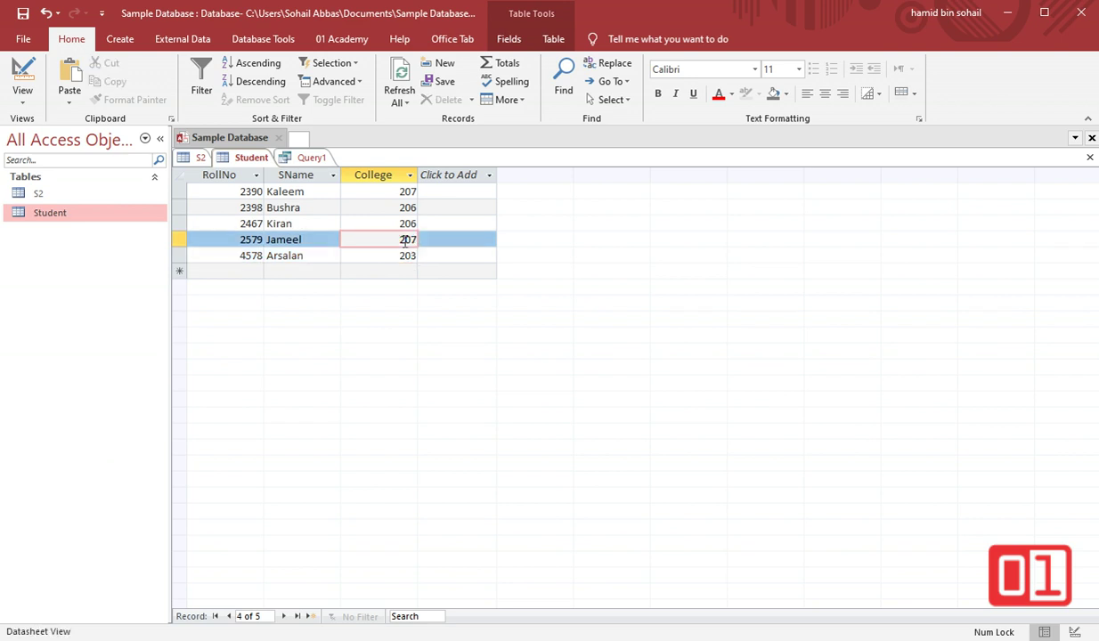
left_click(312, 158)
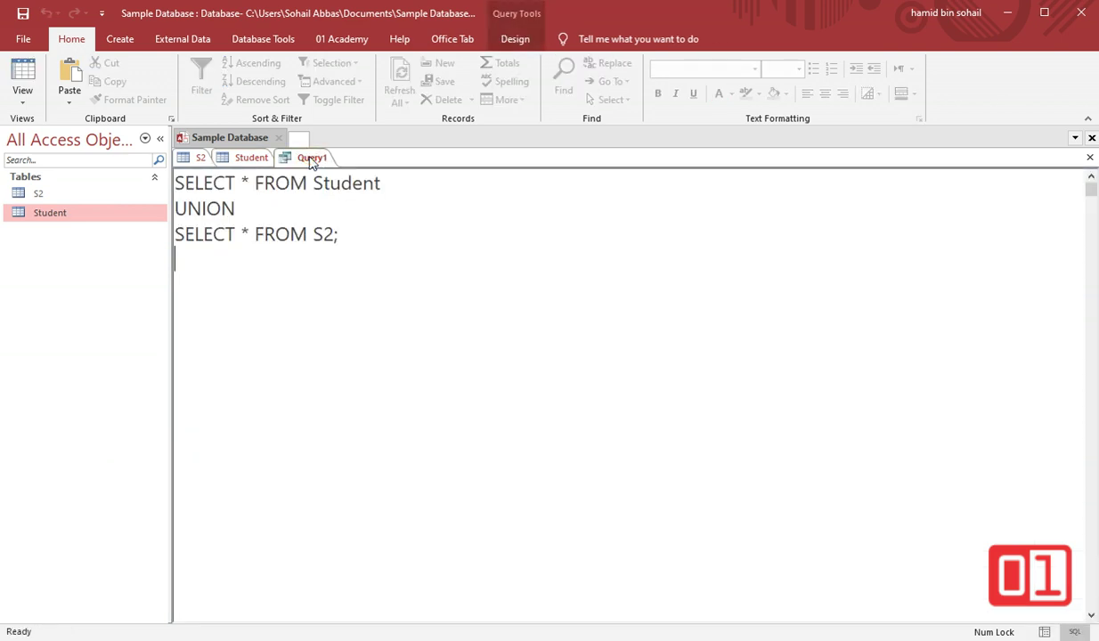
left_click(22, 70)
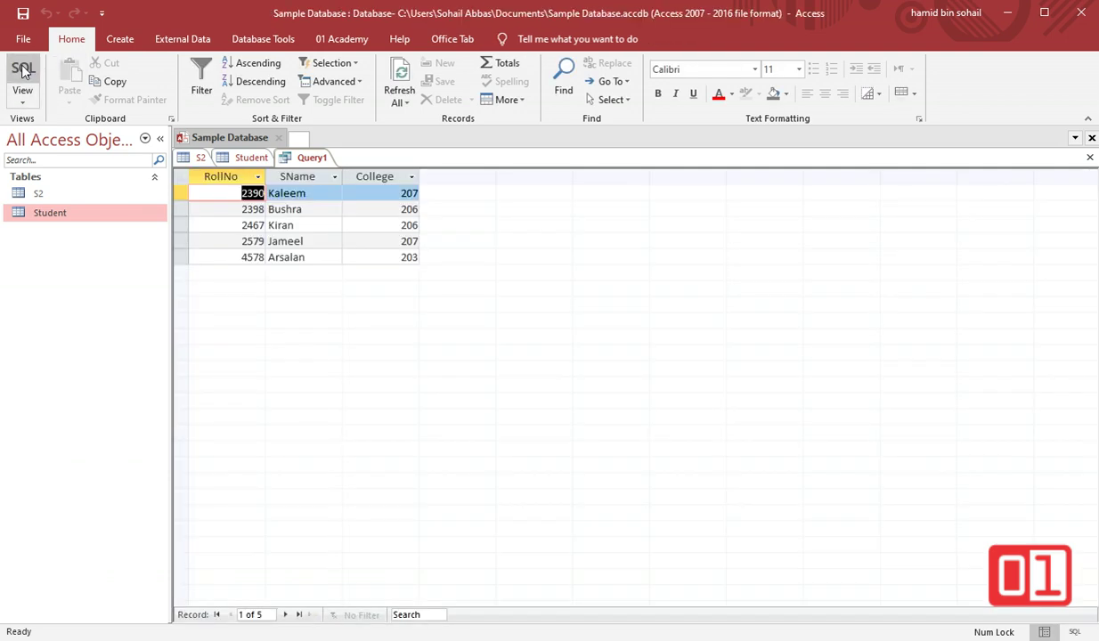
Change UNION to UNION ALL in Query1's SQL statement.
left_click(22, 69)
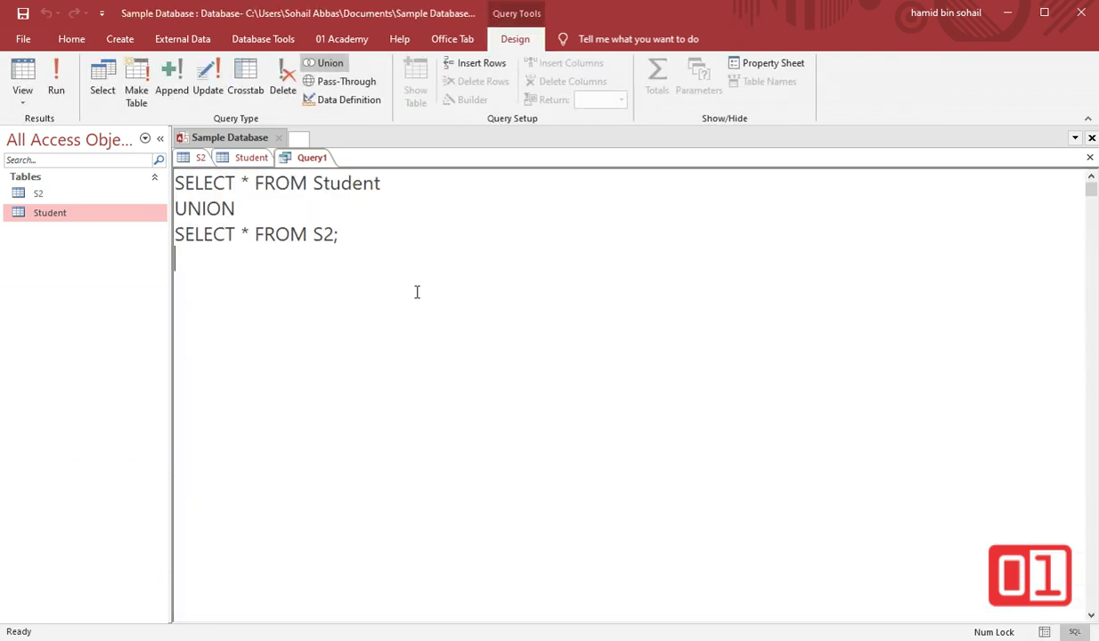
left_click(310, 209)
type("a")
key("BackSpace")
type("ALL")
Run the UNION ALL query and compare its ten rows, duplicates included, with the five-record Student table.
left_click(24, 75)
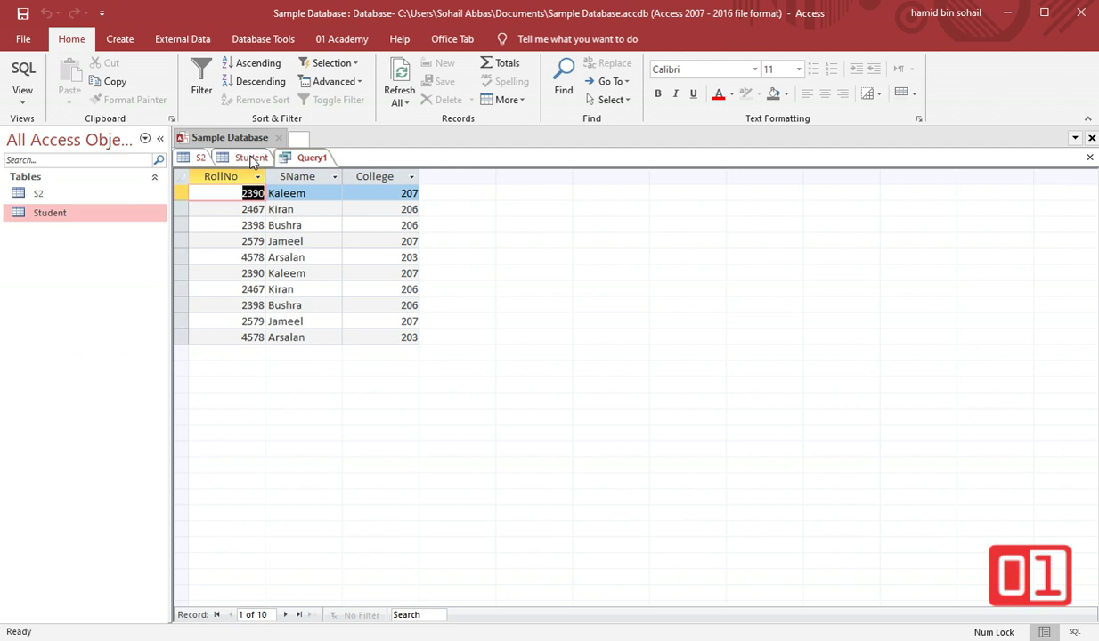
left_click(252, 158)
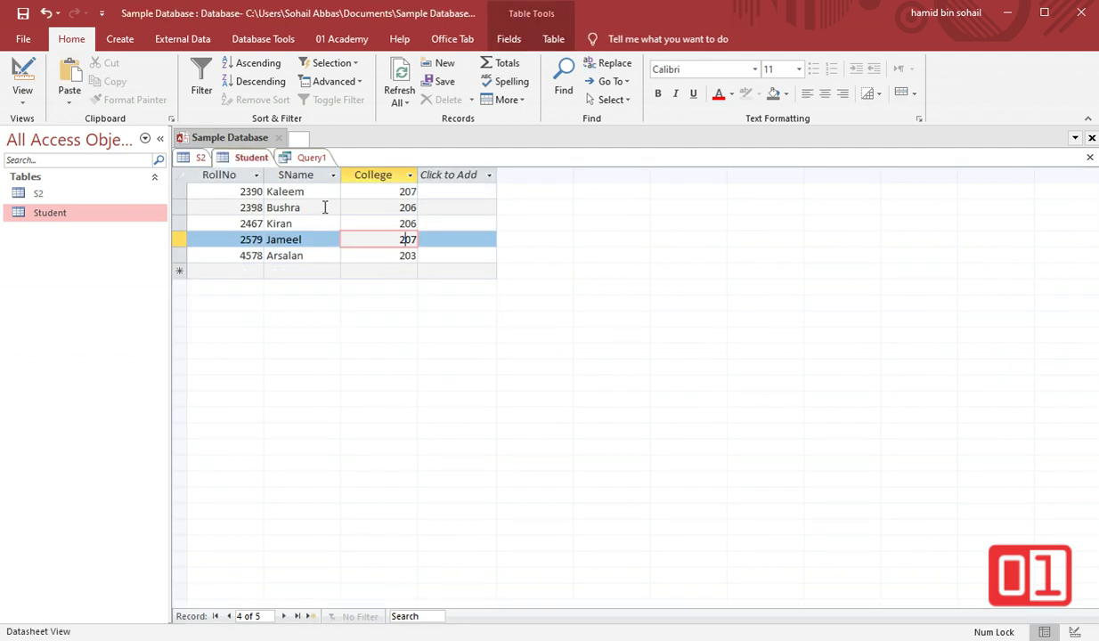
left_click(301, 158)
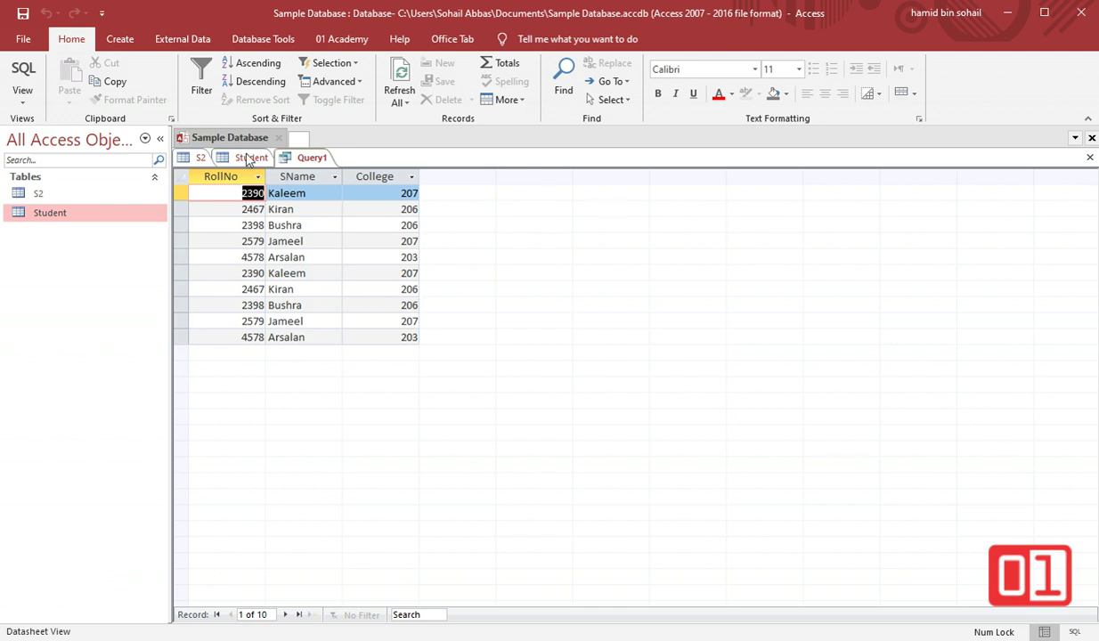
left_click(249, 159)
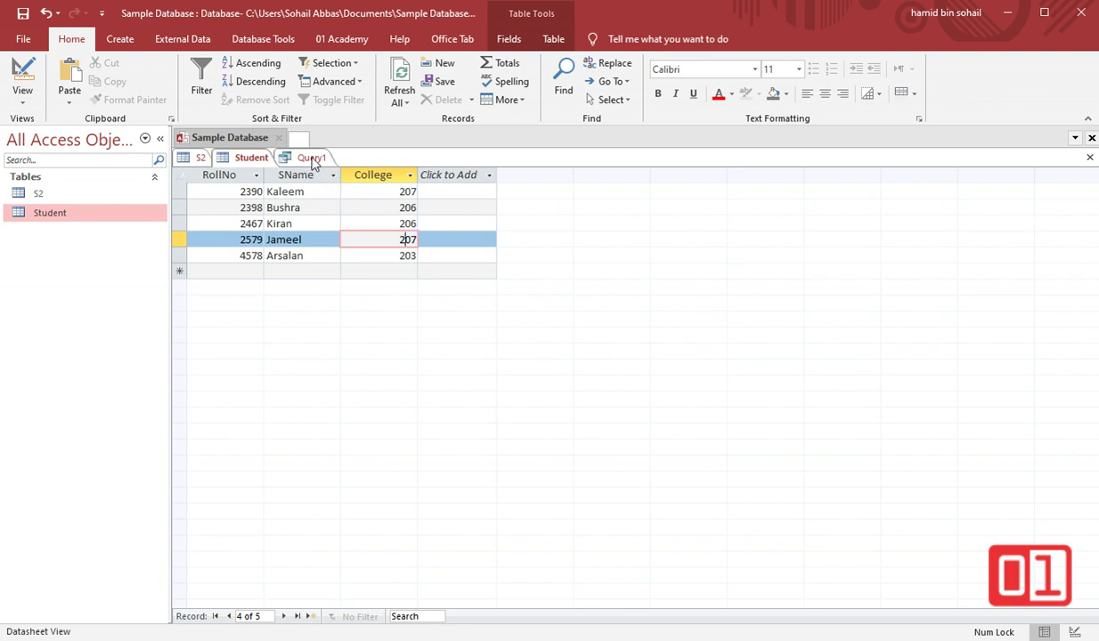
left_click(311, 159)
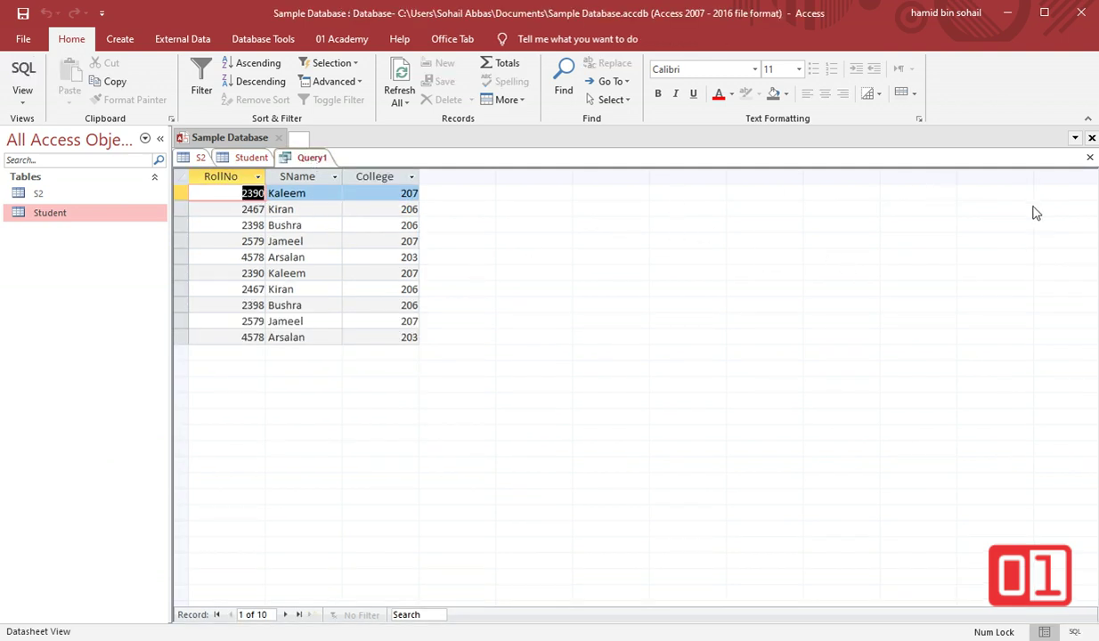
left_click(24, 82)
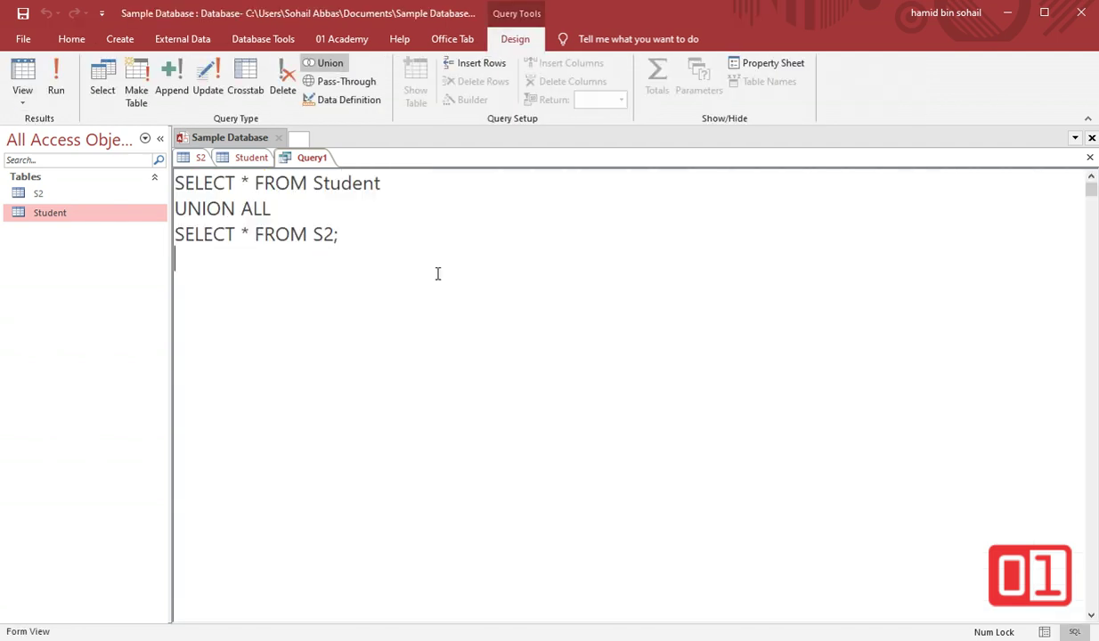
left_click(249, 158)
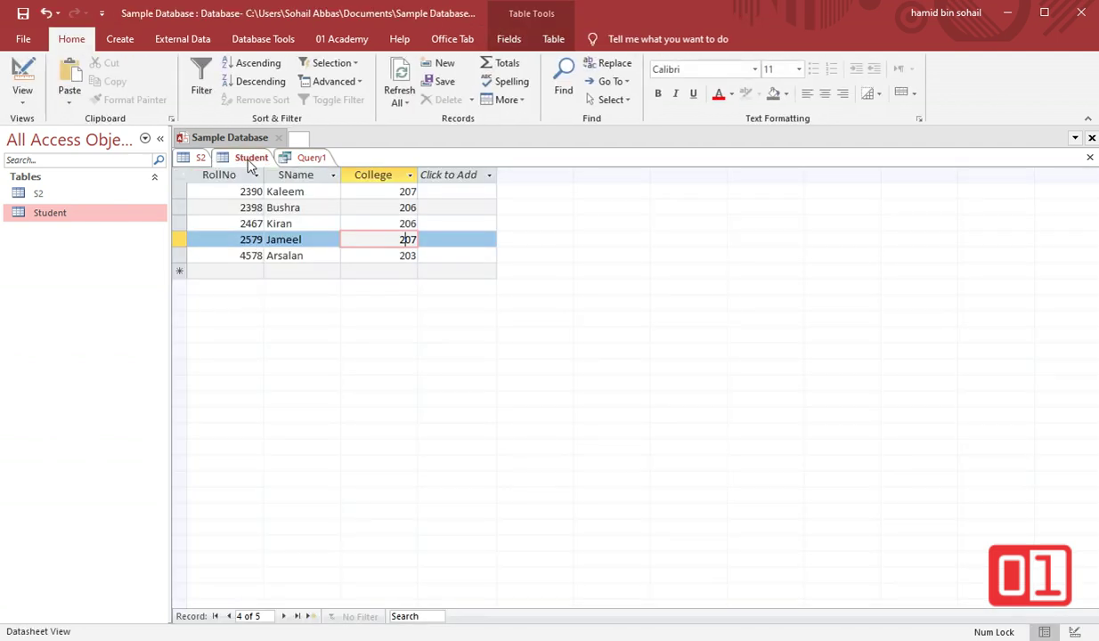
Move the SName field below College in Student's design, then save and close the table.
left_click(22, 76)
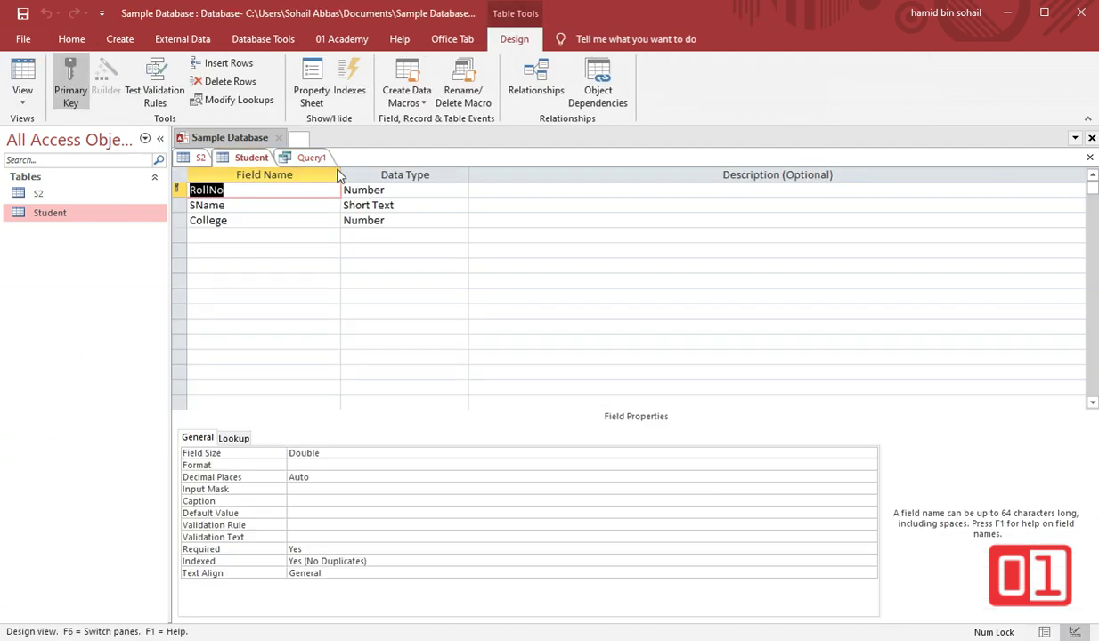
left_click(178, 206)
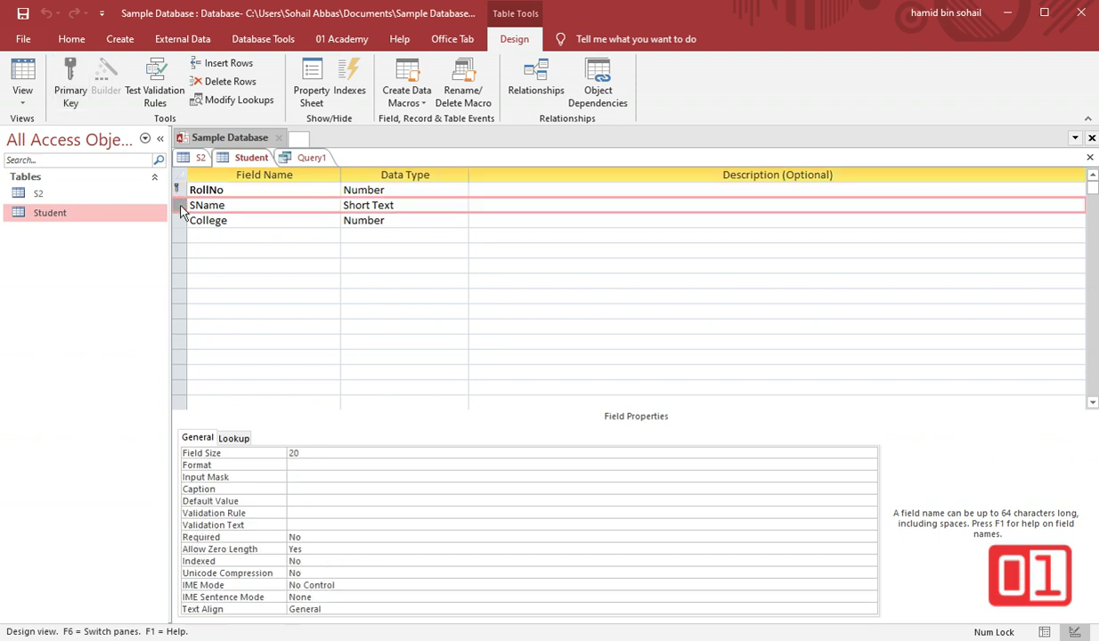
left_click_drag(181, 208, 179, 233)
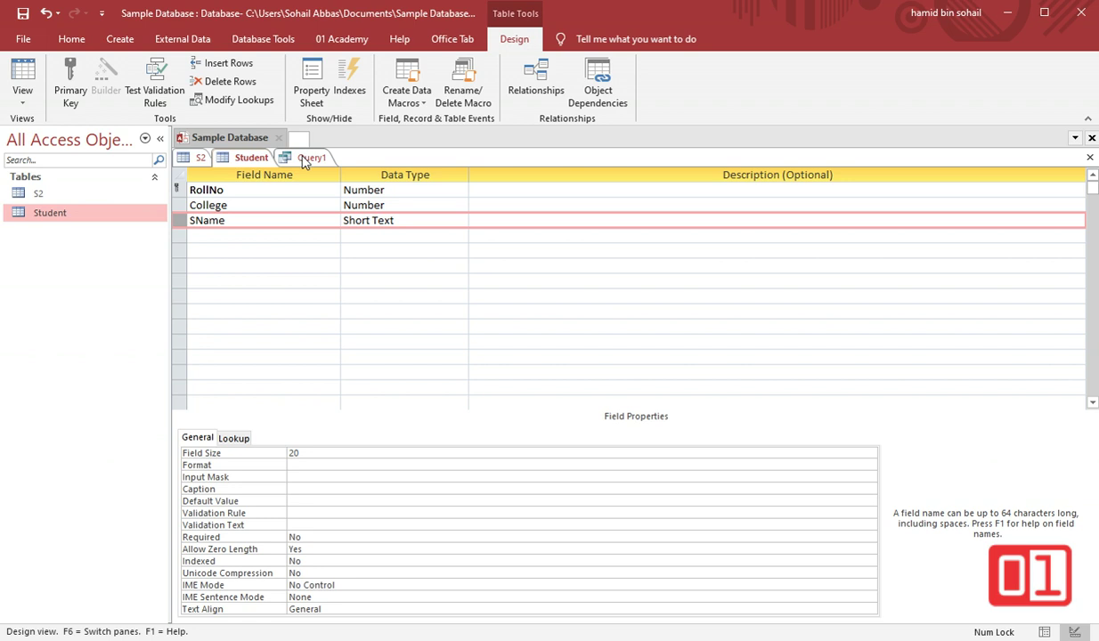
left_click(23, 16)
left_click(1090, 157)
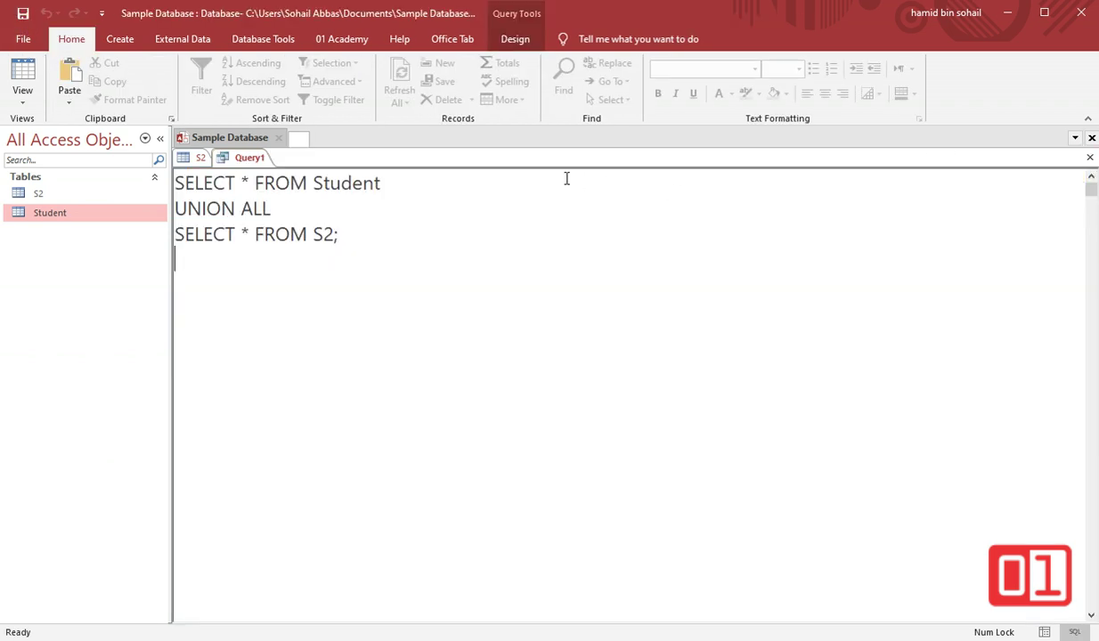
Run Query1 to review its ten combined rows, then compare them with the S2 table's column order.
left_click(22, 73)
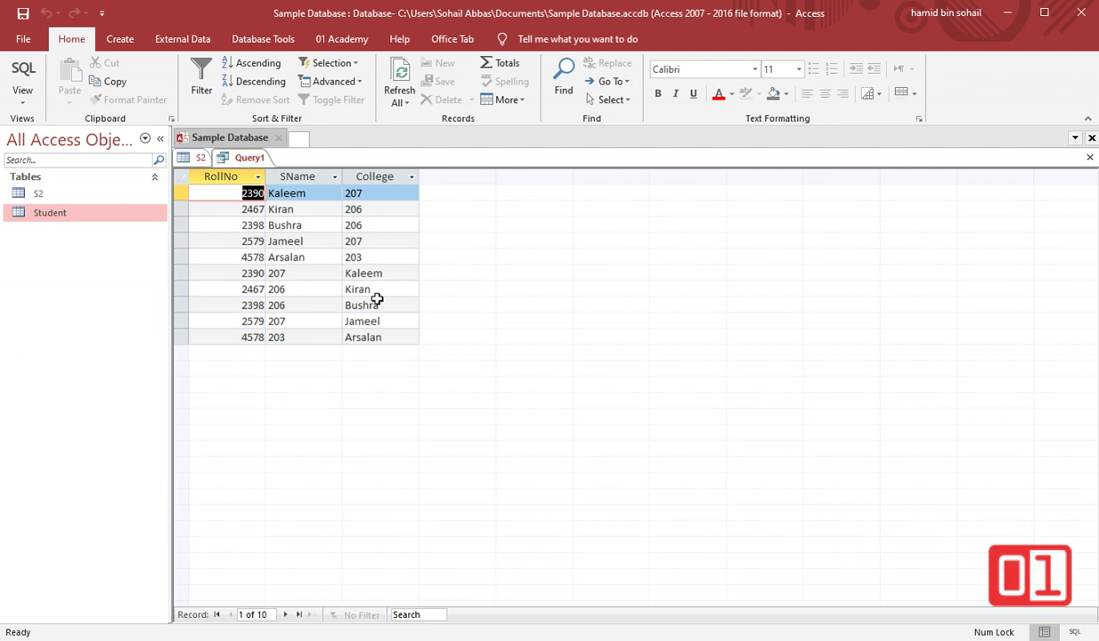
left_click(23, 71)
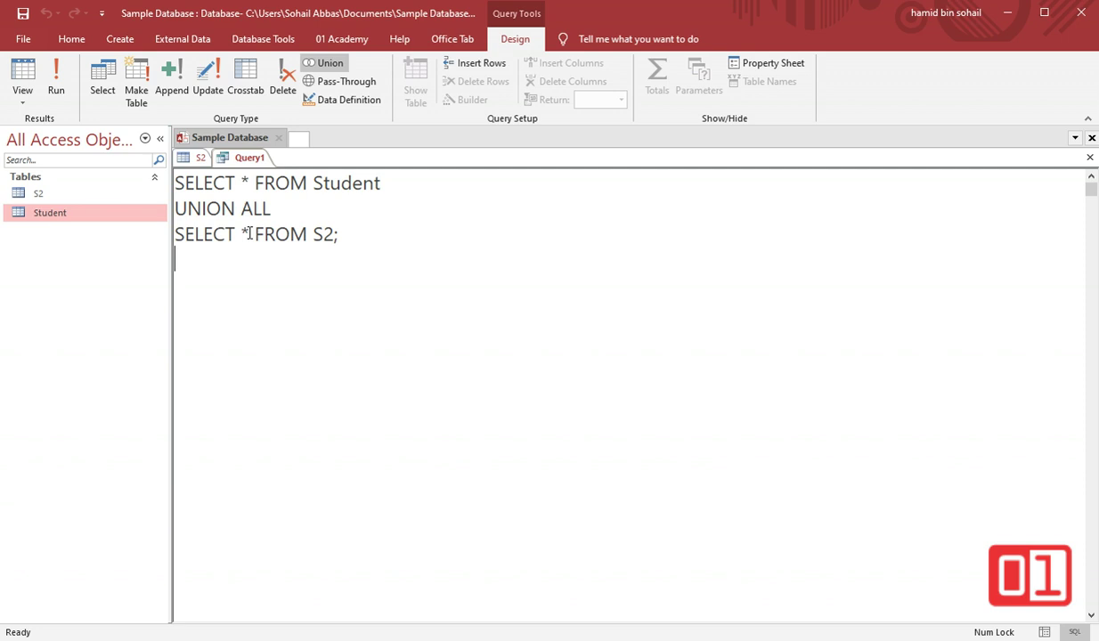
left_click(196, 158)
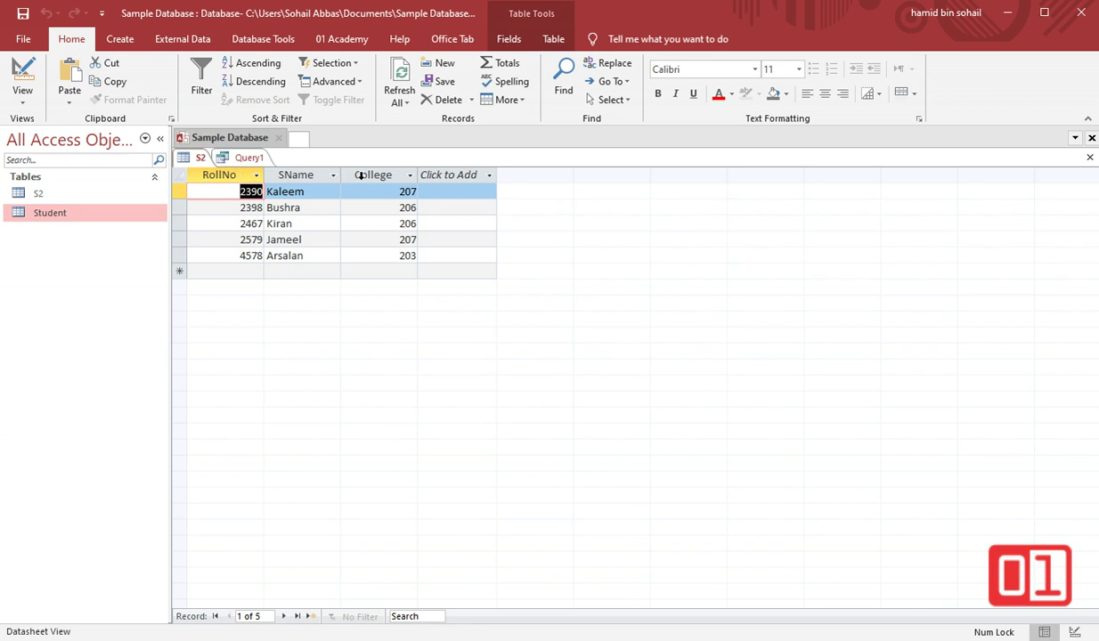
left_click(247, 158)
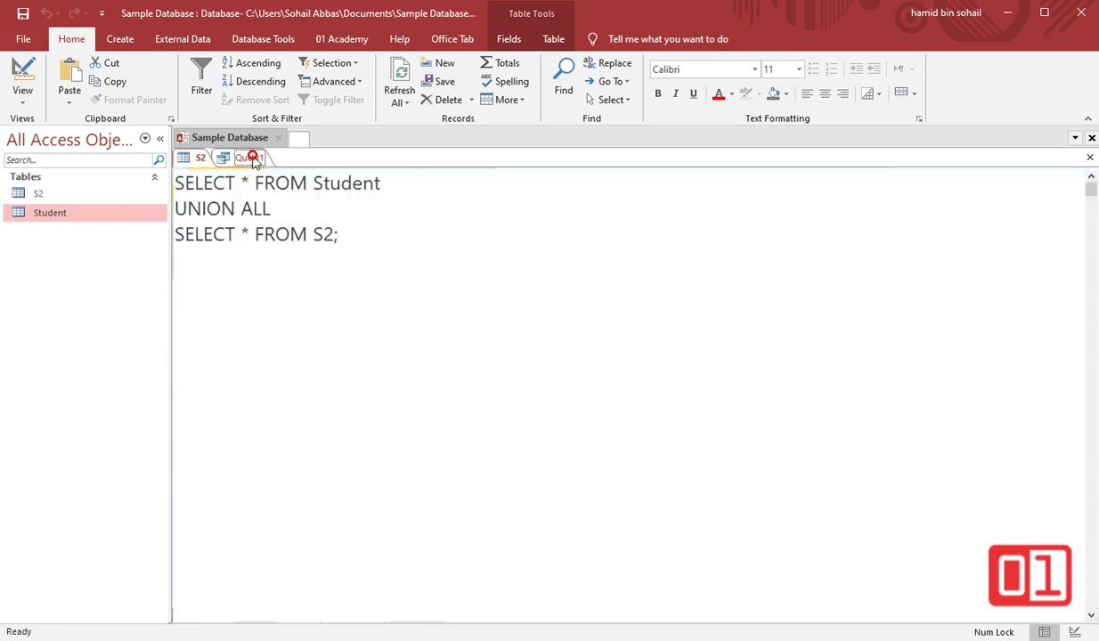
Replace * in the second SELECT with ROLLNO, College, Sname and check the aligned results.
double_click(247, 233)
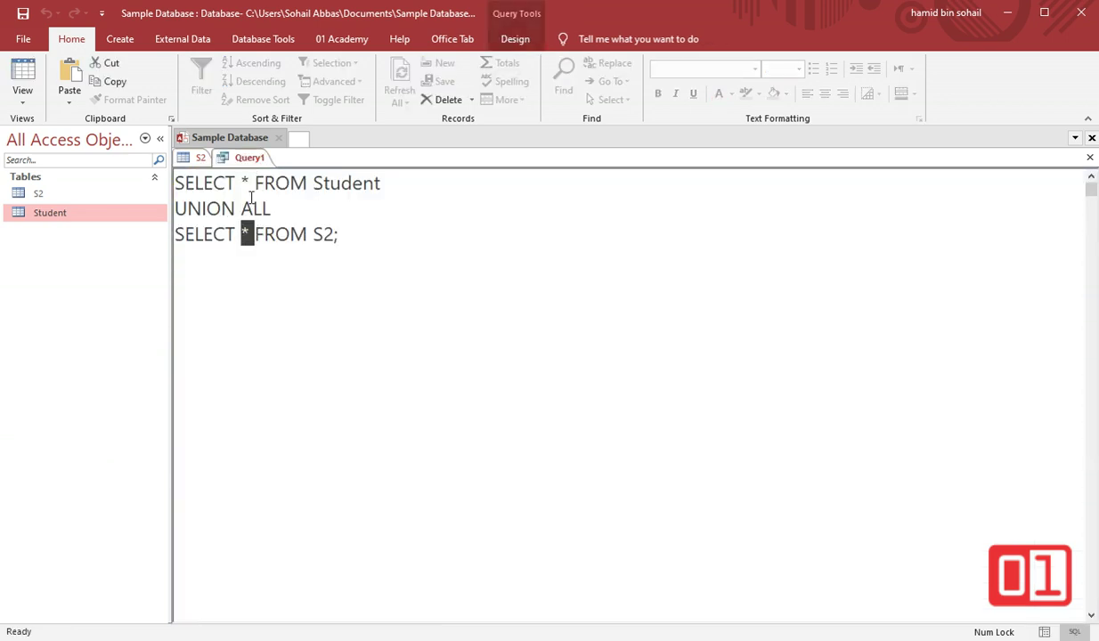
type("ROLL")
type("NO")
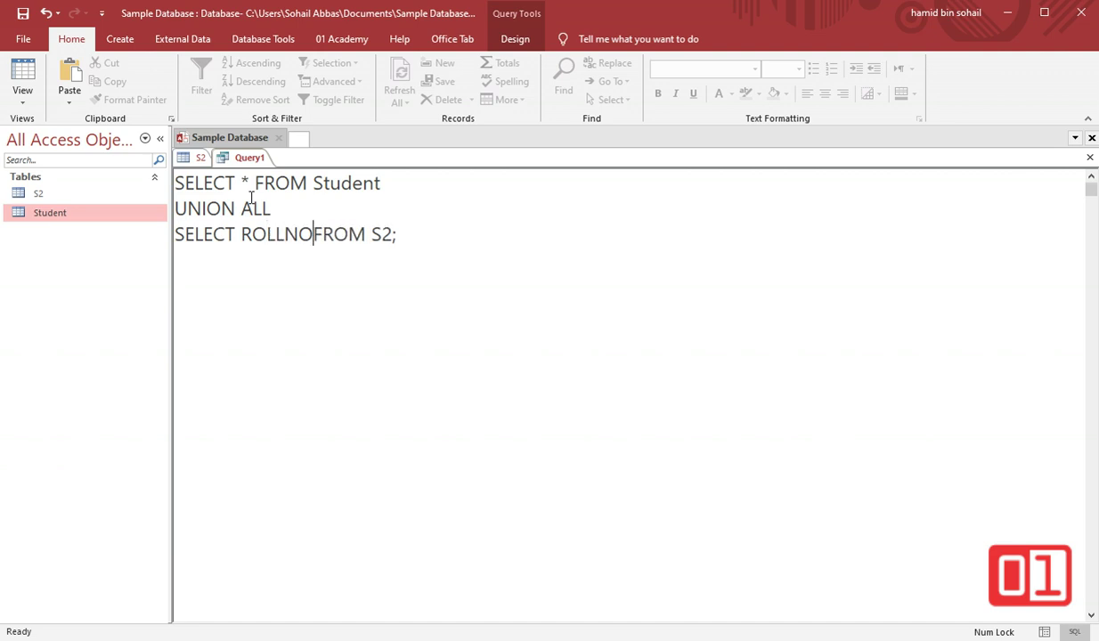
type(", College, ")
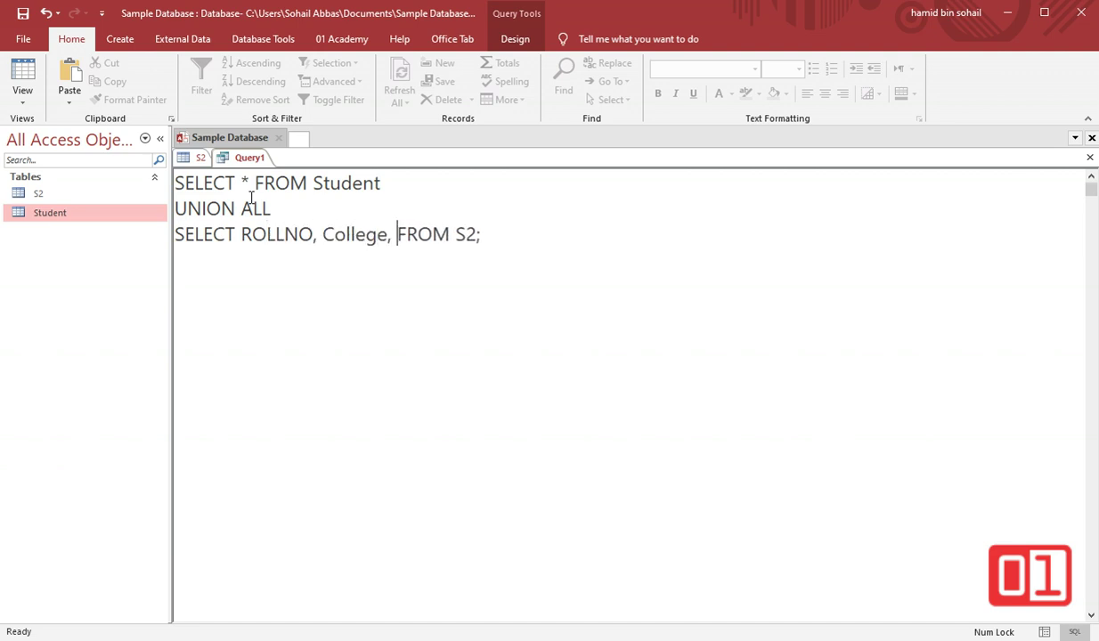
type("Sname")
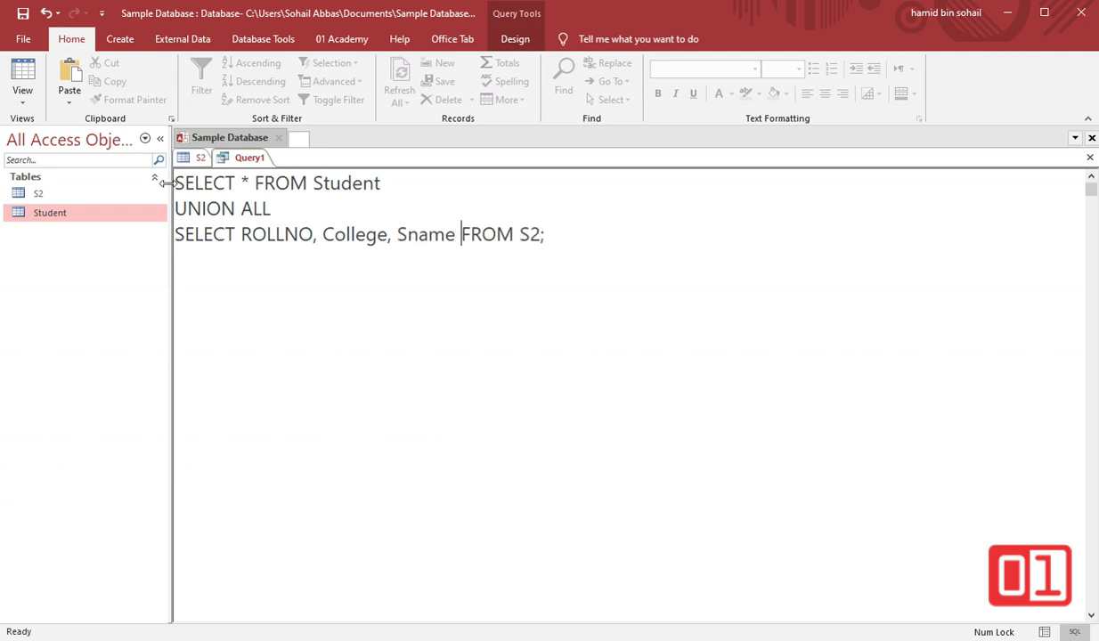
left_click(27, 80)
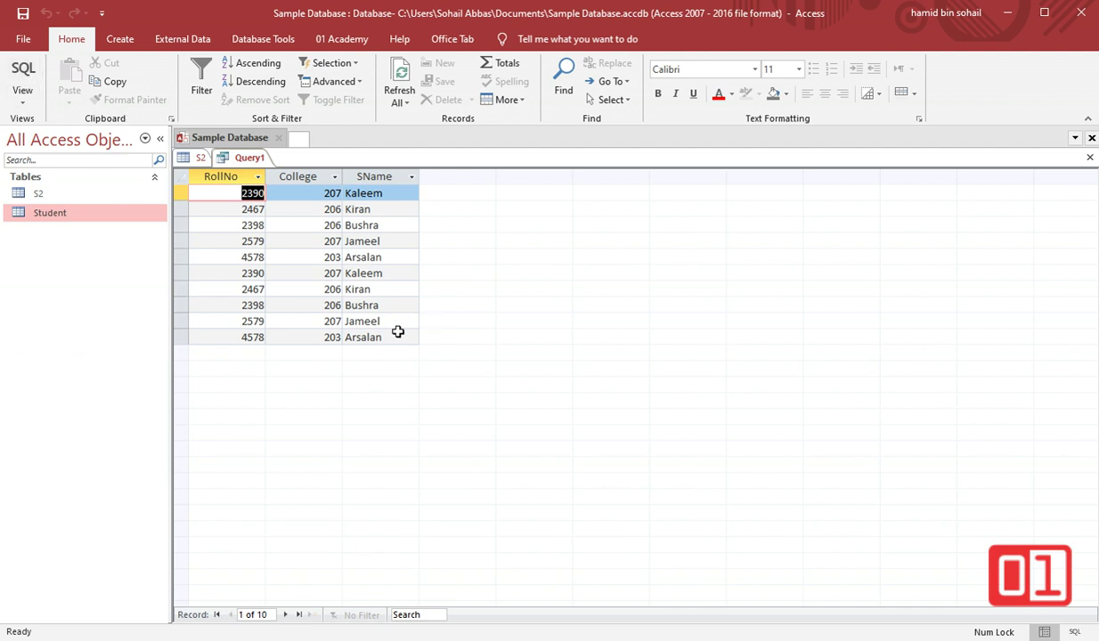
left_click(24, 69)
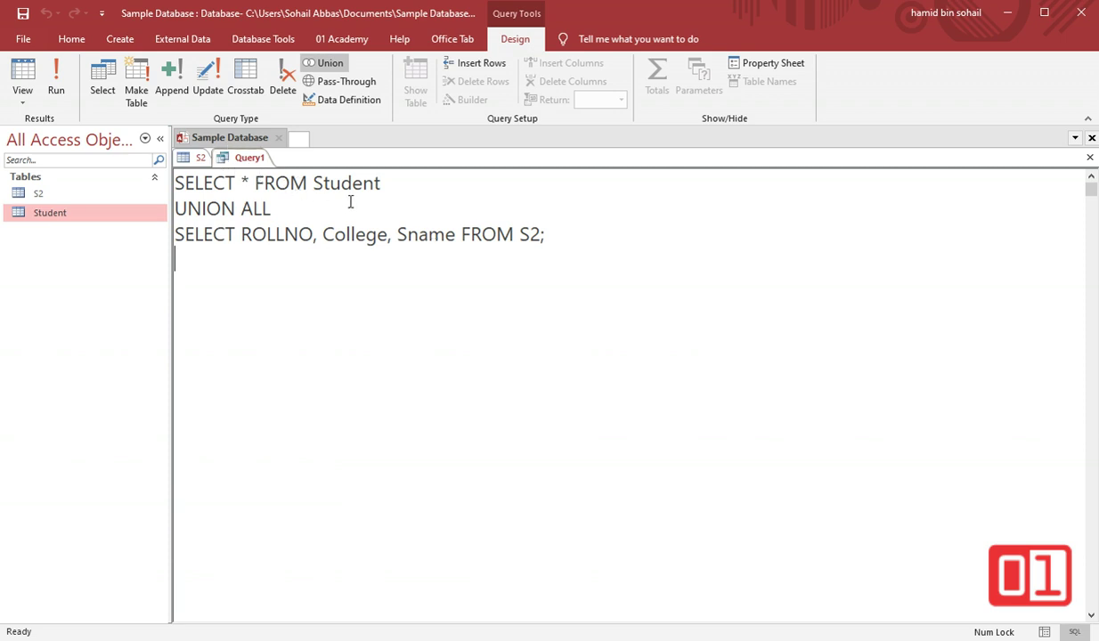
Save Query1 under the name 'union' and close it.
left_click(23, 14)
type("union")
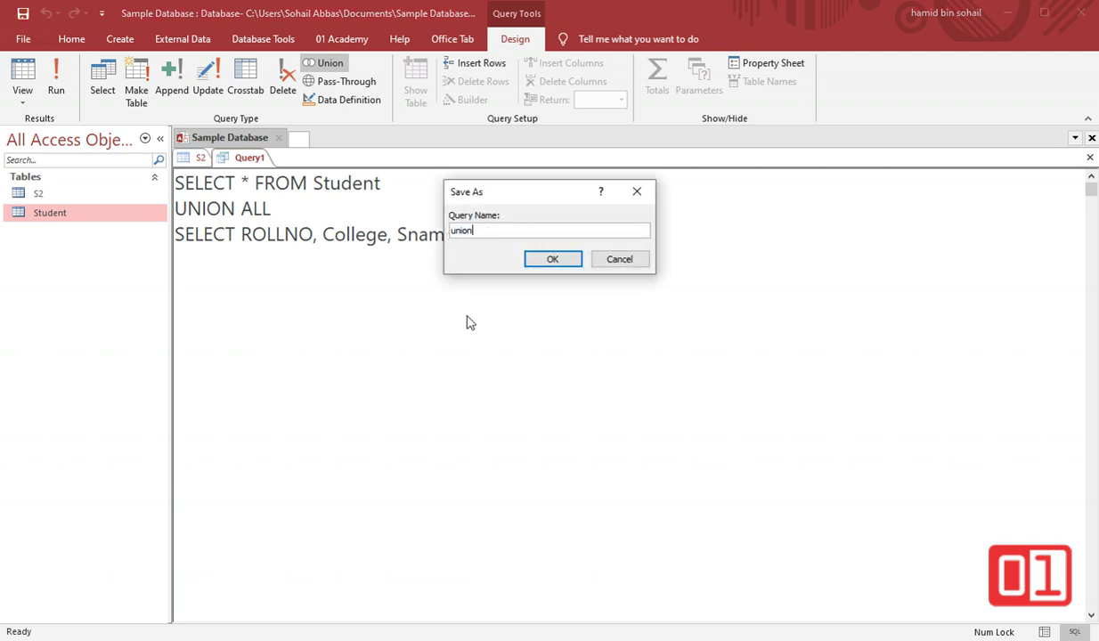
left_click(552, 260)
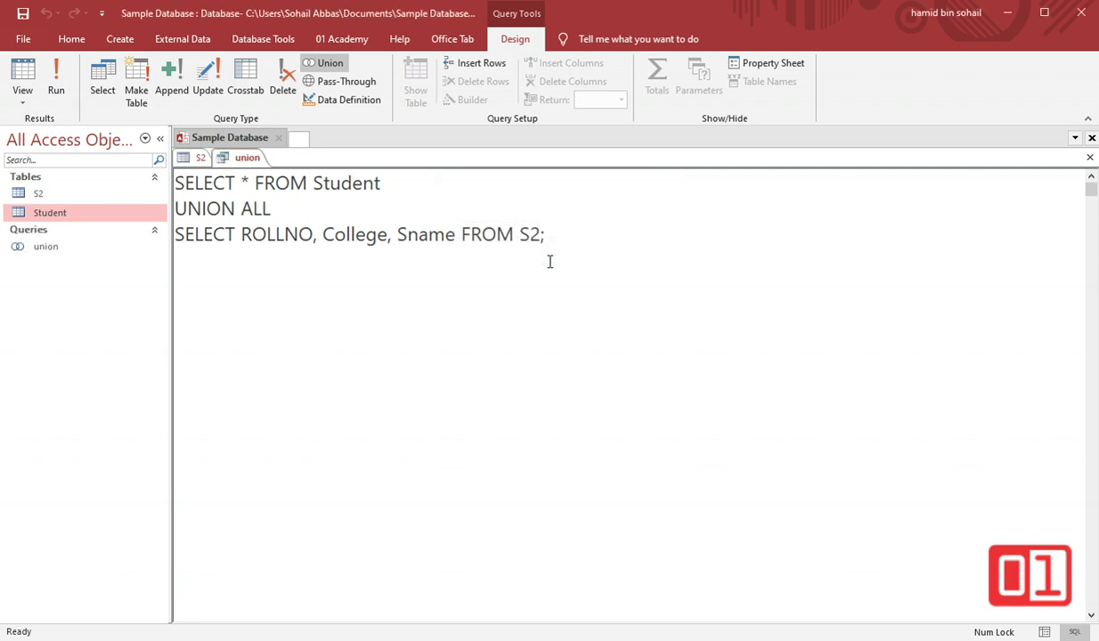
left_click(1089, 158)
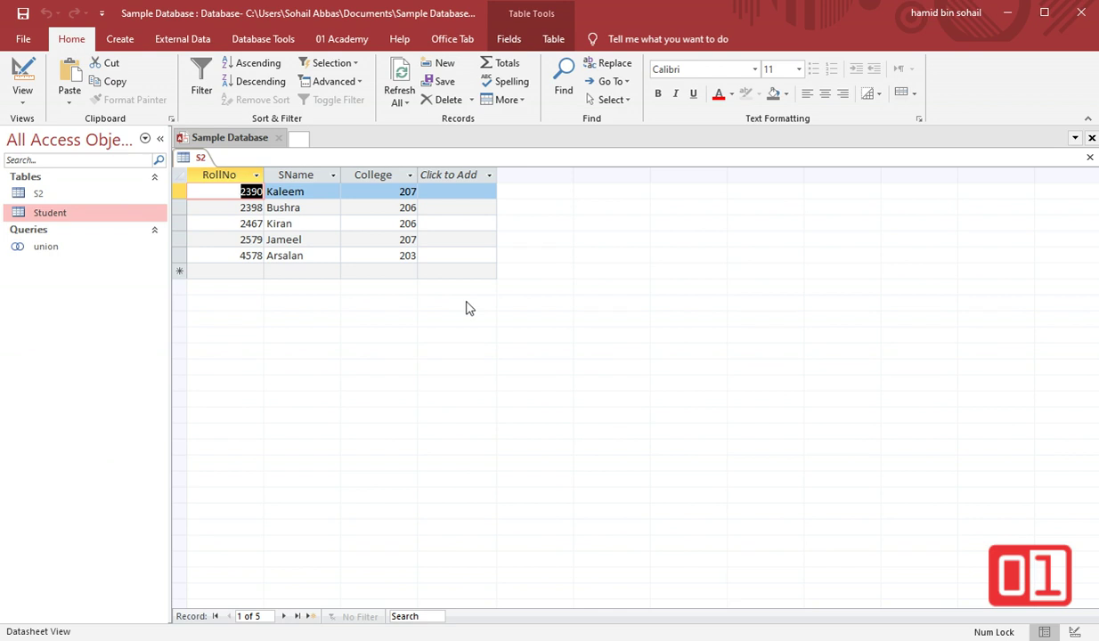
Open the saved union query to check its SQL statement, then close it.
double_click(62, 249)
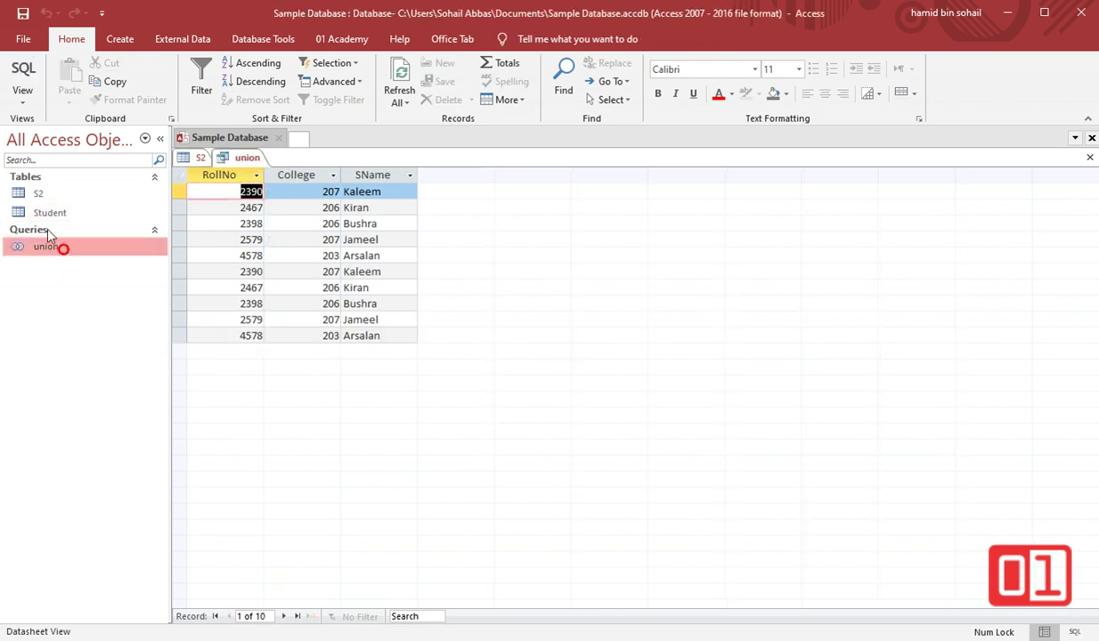
left_click(23, 76)
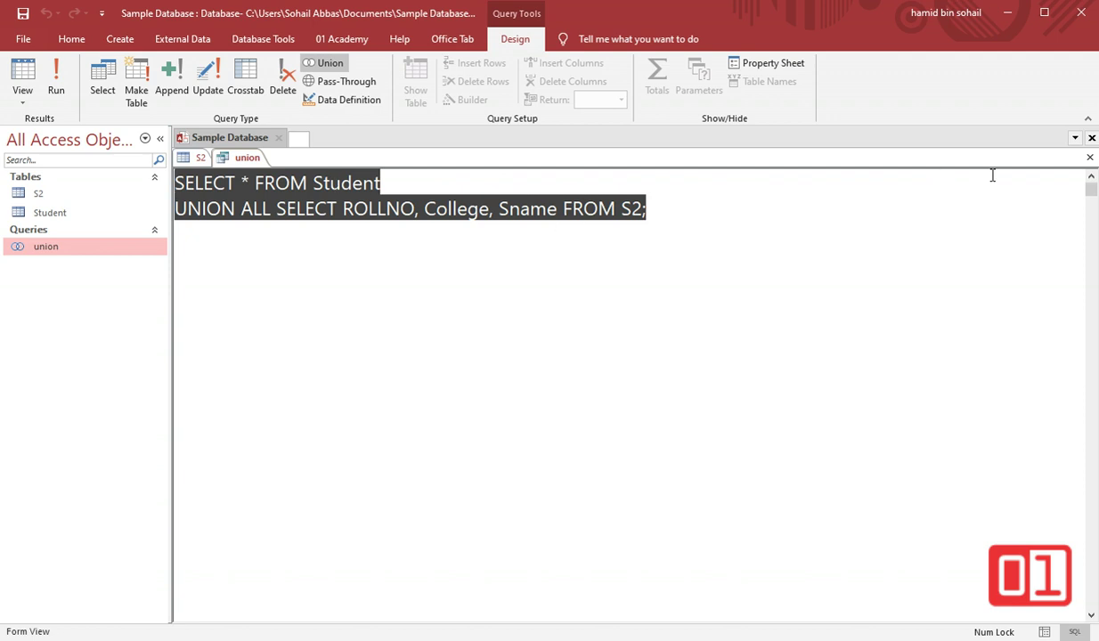
left_click(1089, 157)
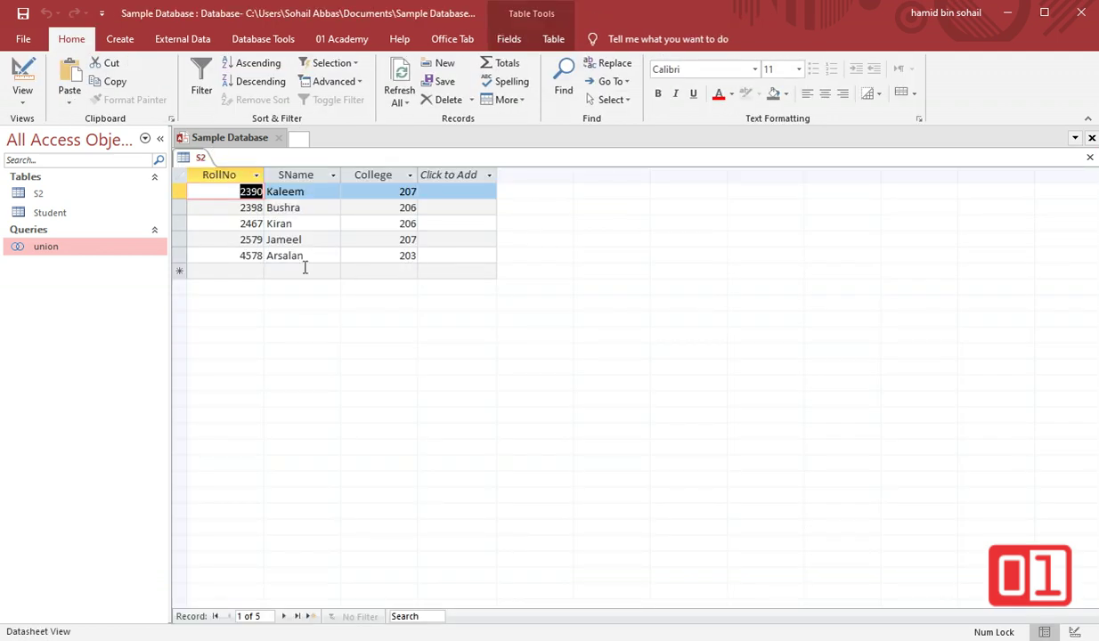
Add a FatherName Short Text field in Student's design and close the table, keeping the changes.
left_click(48, 215)
double_click(49, 215)
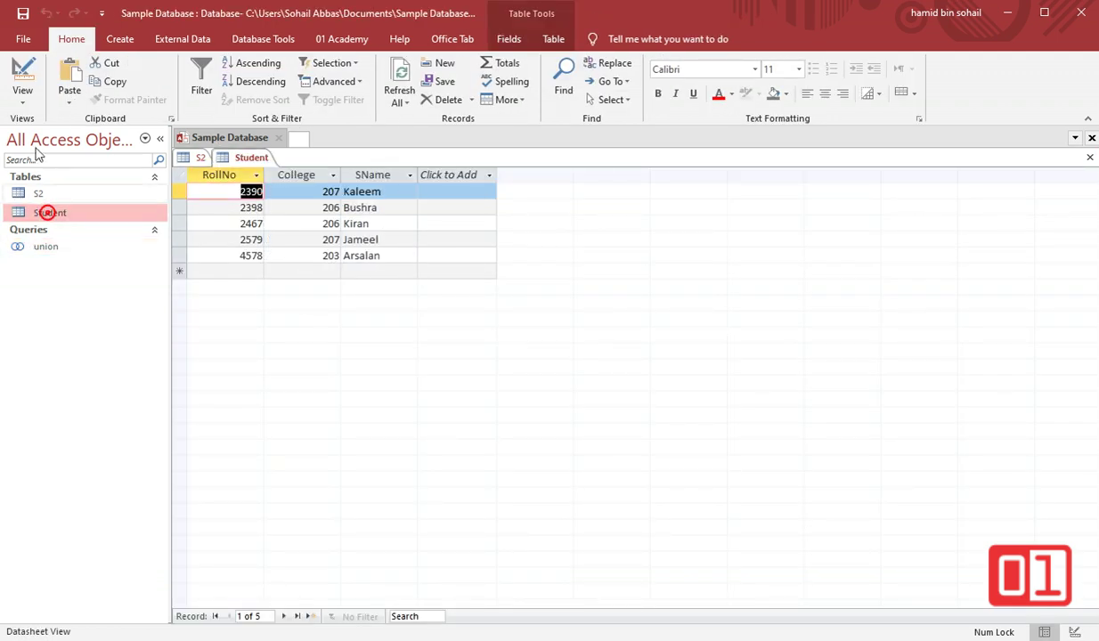
left_click(22, 75)
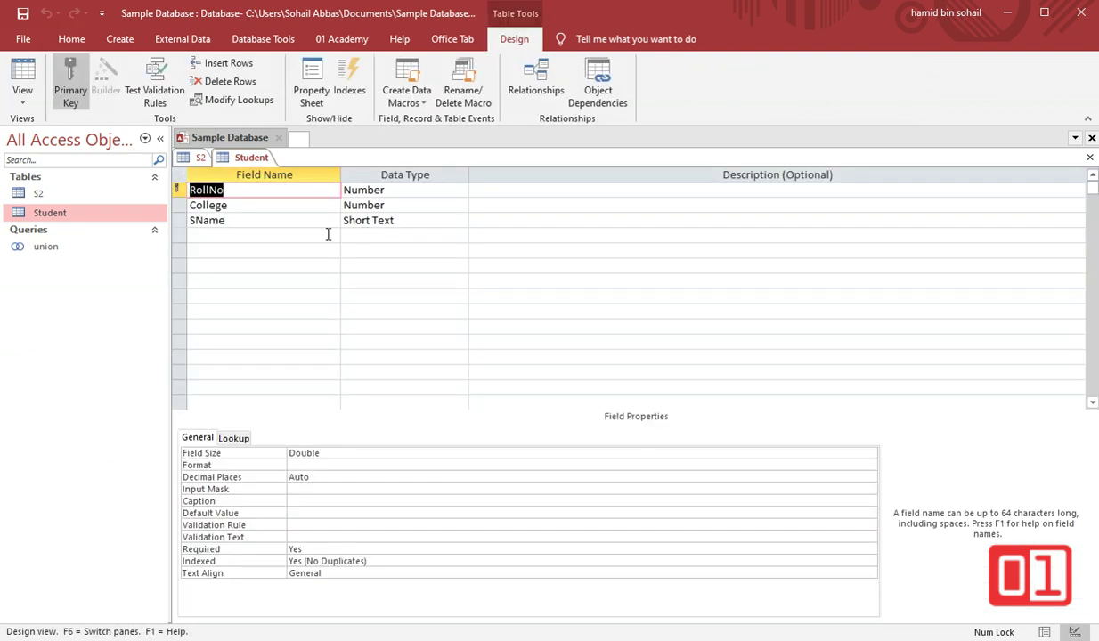
left_click(225, 235)
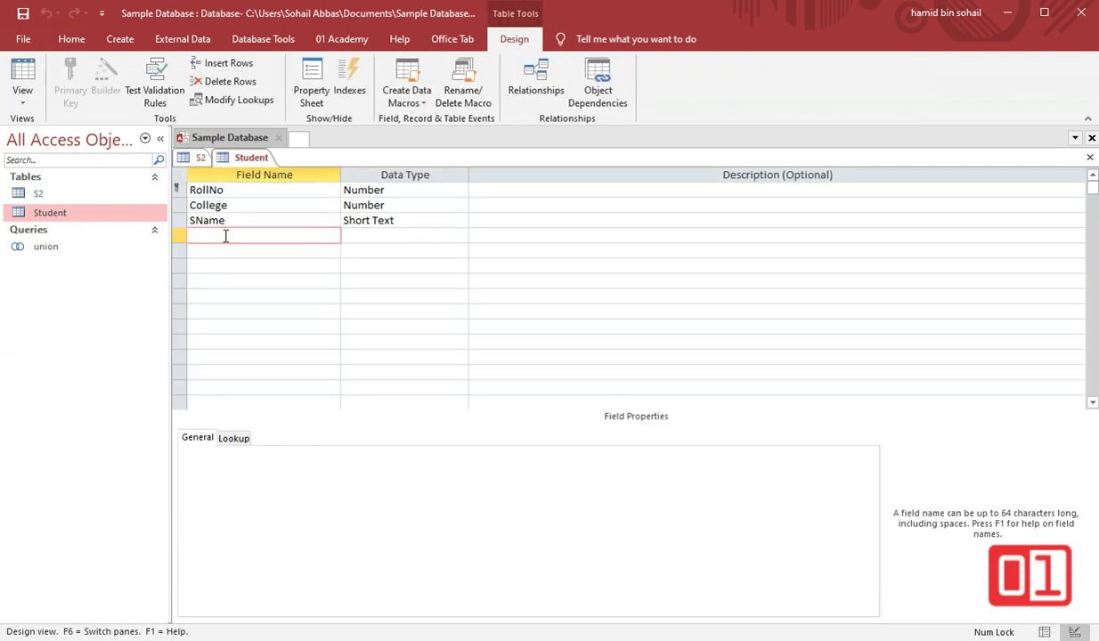
type("Father")
type("Name")
key("Tab")
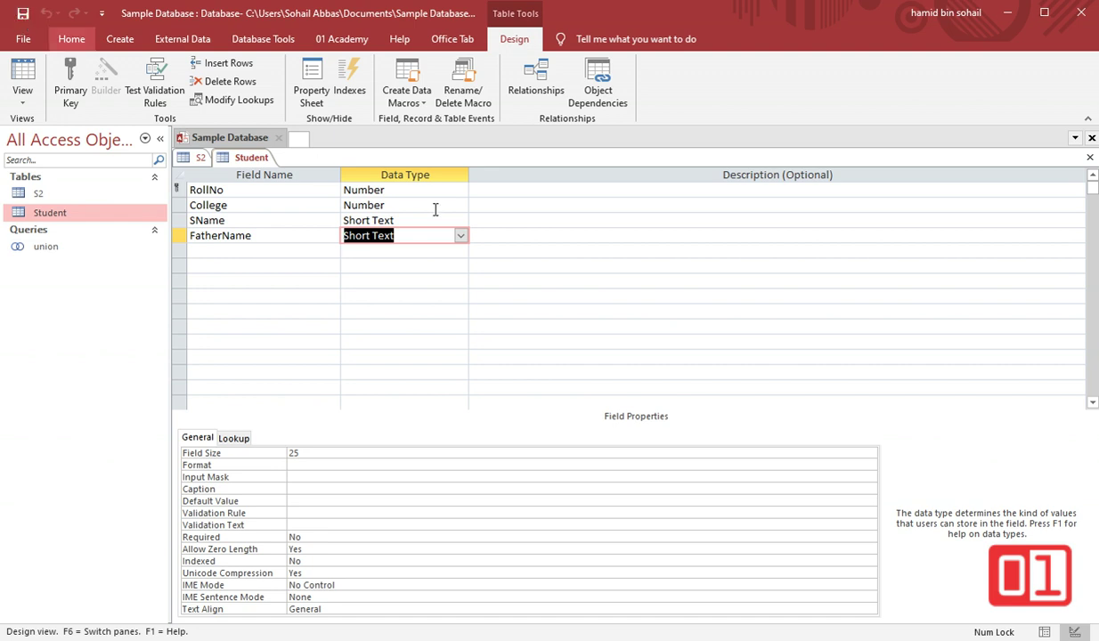
left_click(1088, 158)
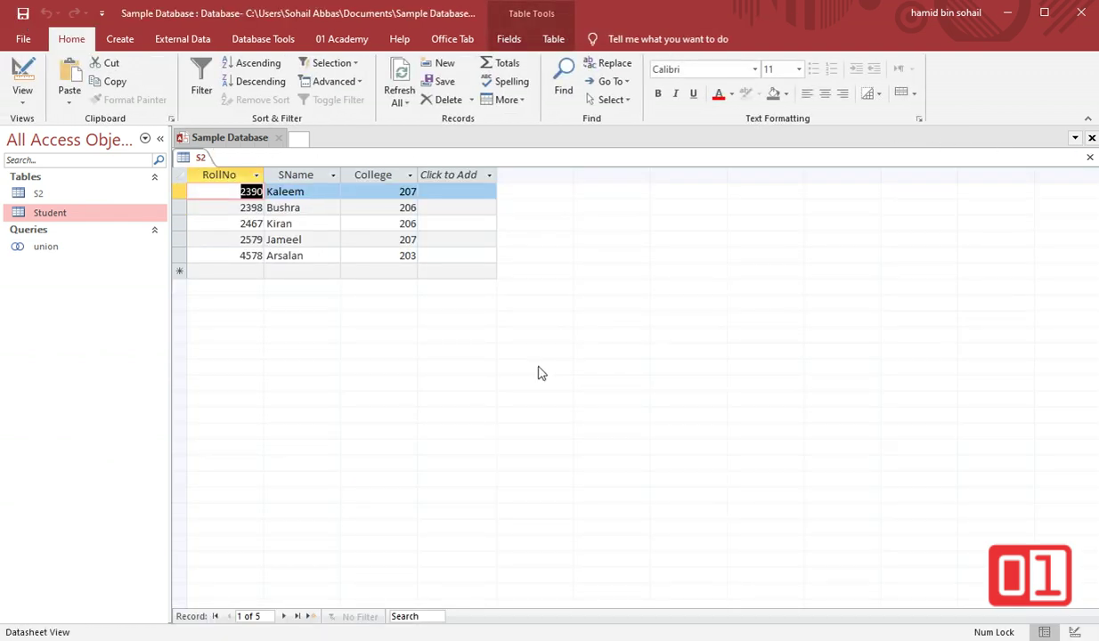
left_click(72, 196)
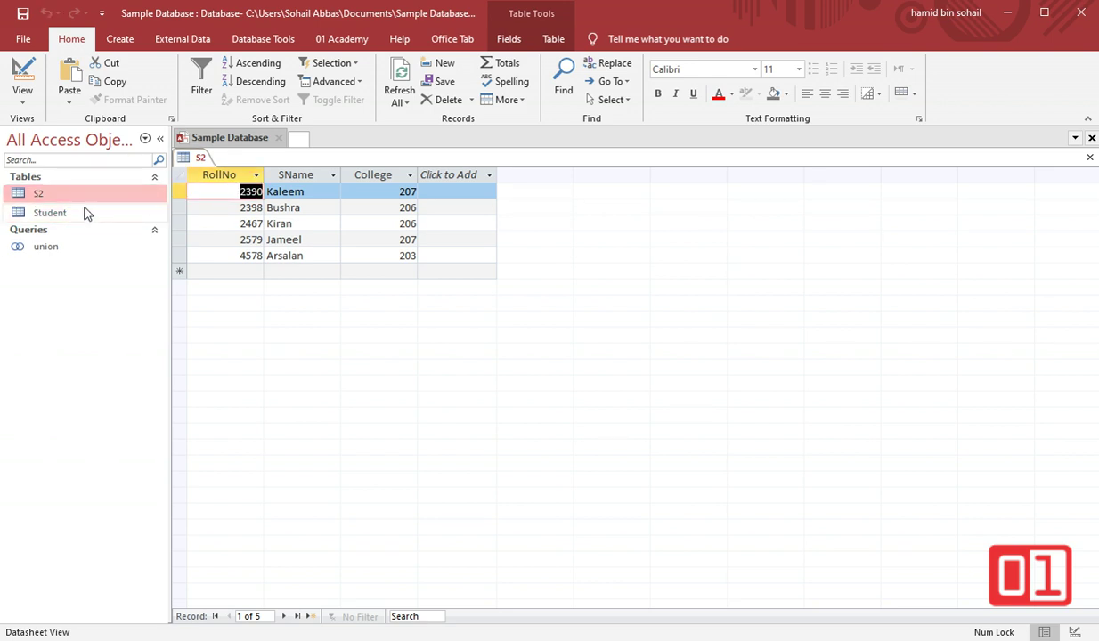
left_click(86, 214)
double_click(87, 218)
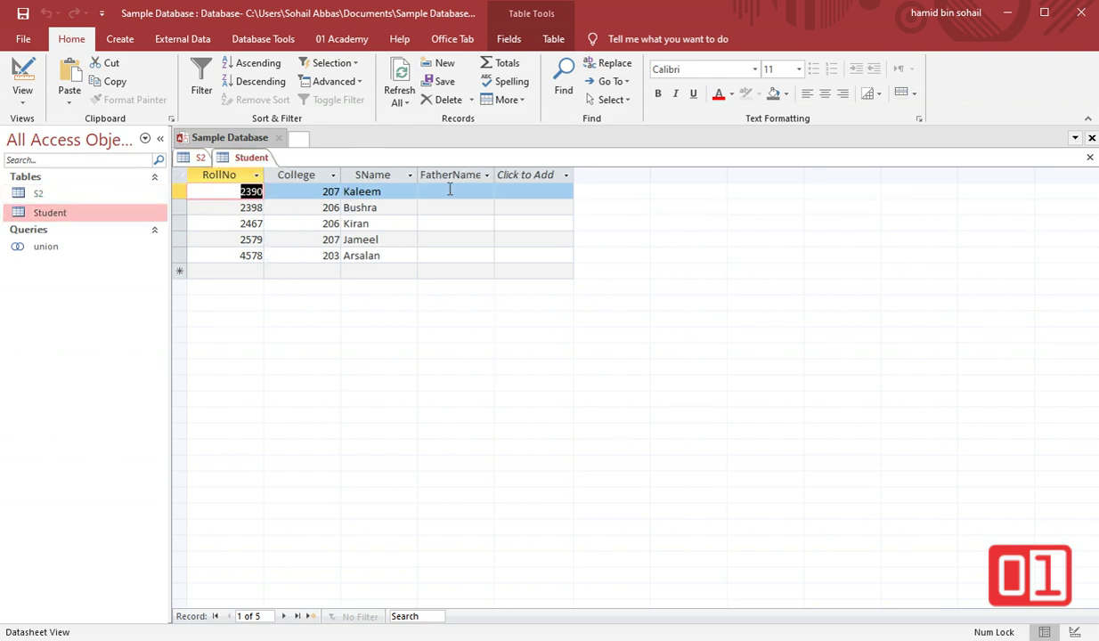
left_click(1090, 157)
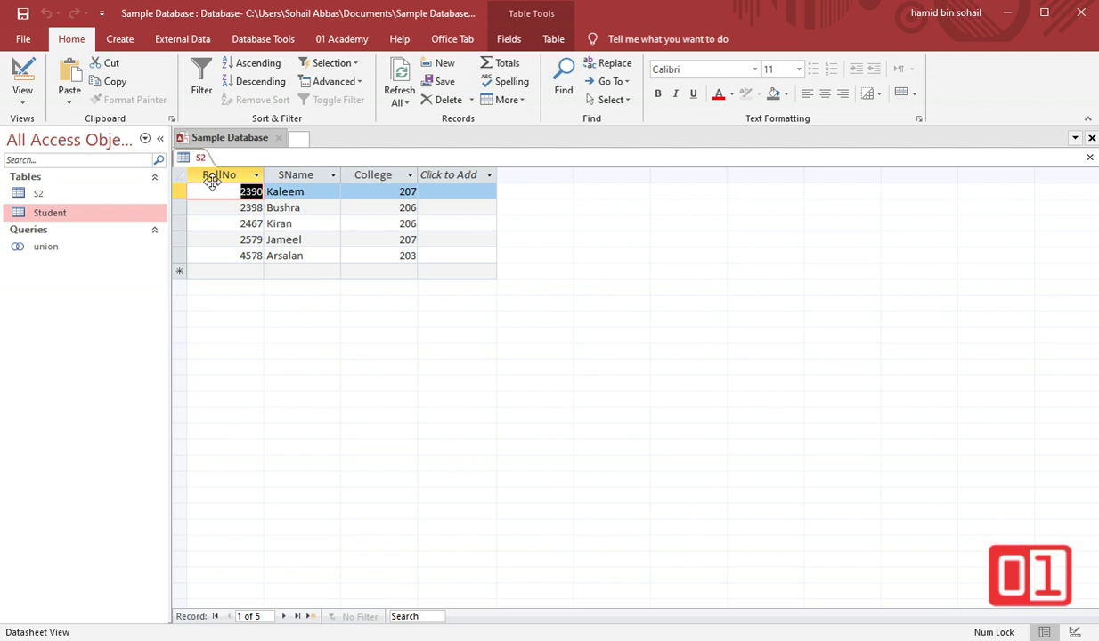
double_click(63, 247)
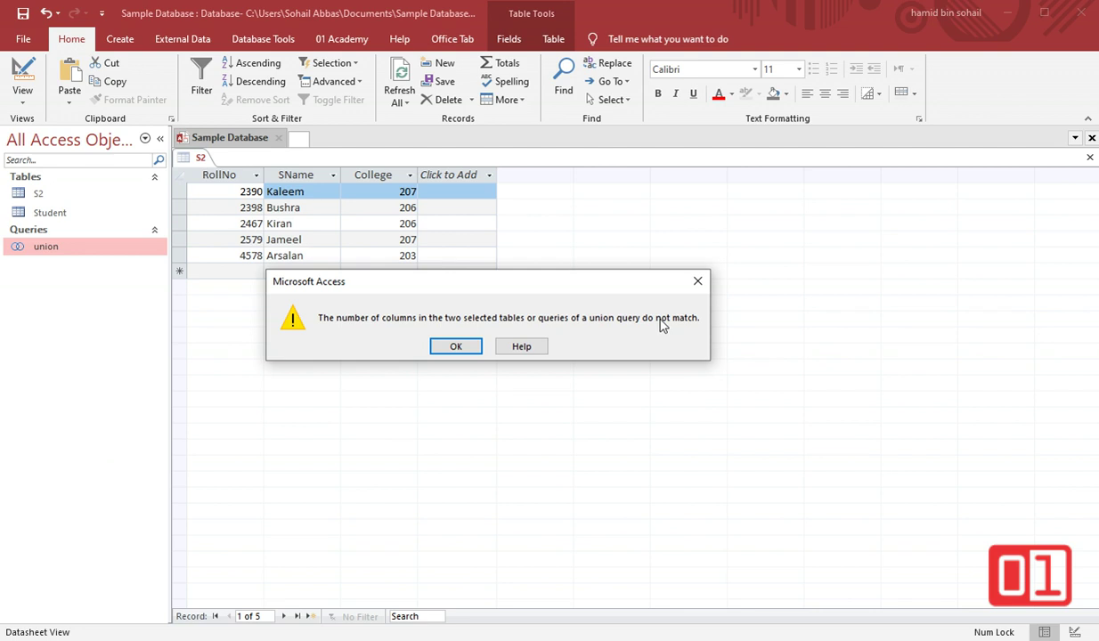
left_click(463, 347)
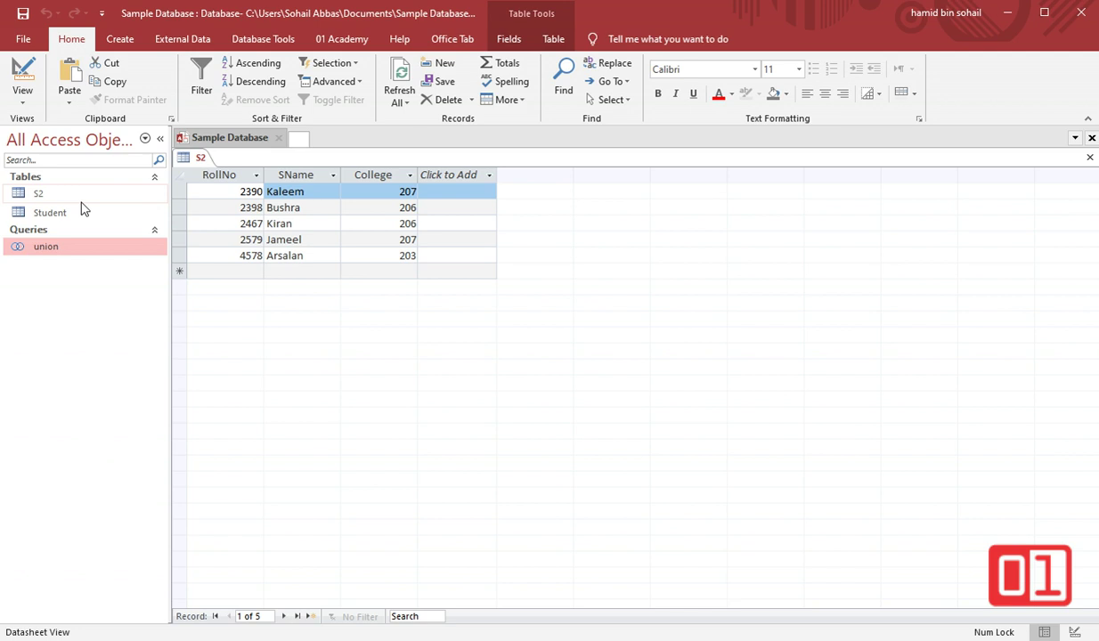
Replace * in the union query's SQL with RollNo, College, Sname and run it to show ten rows.
right_click(74, 253)
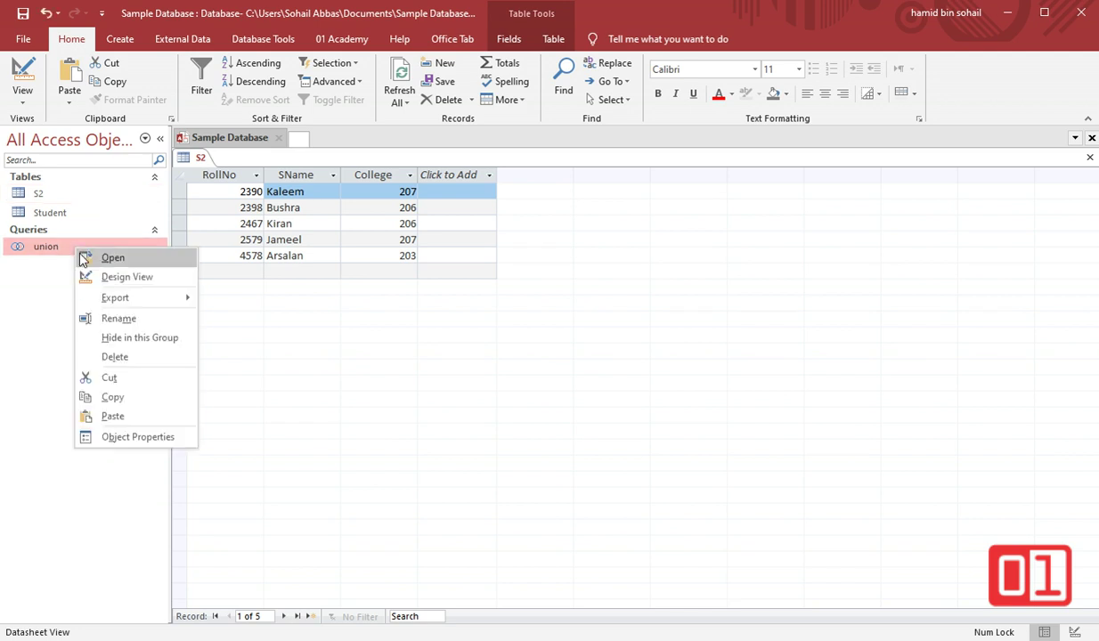
left_click(123, 278)
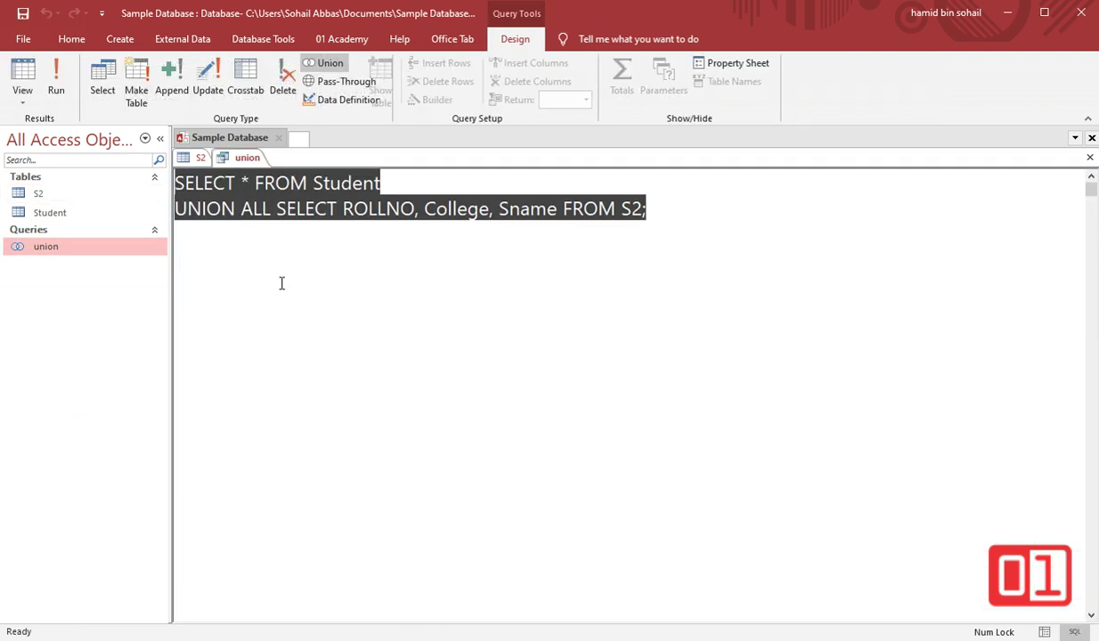
double_click(245, 183)
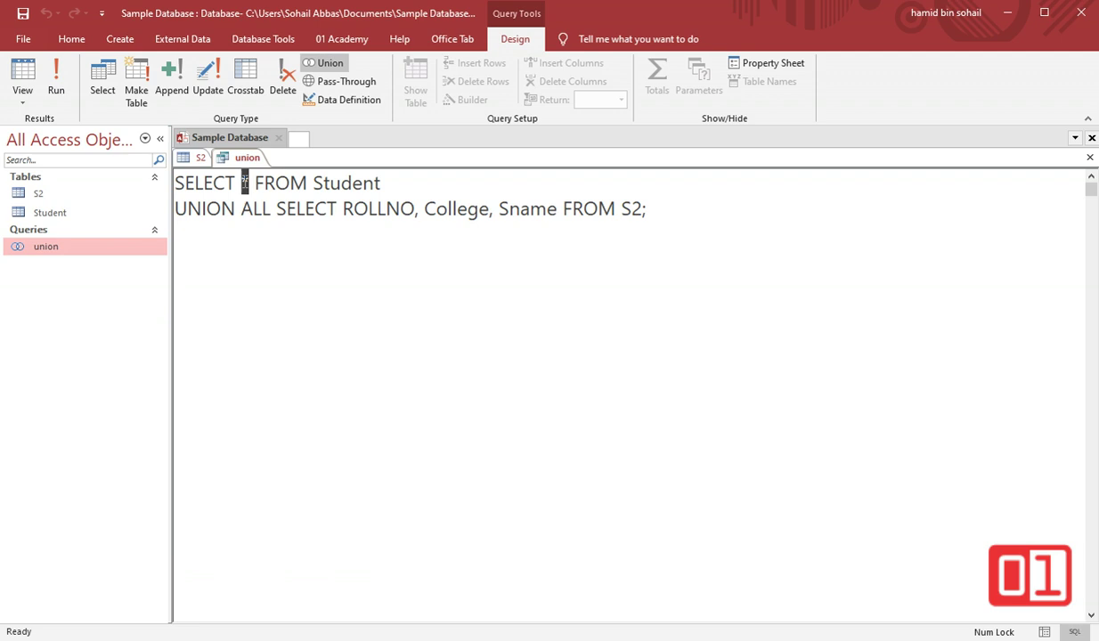
type("RollNo")
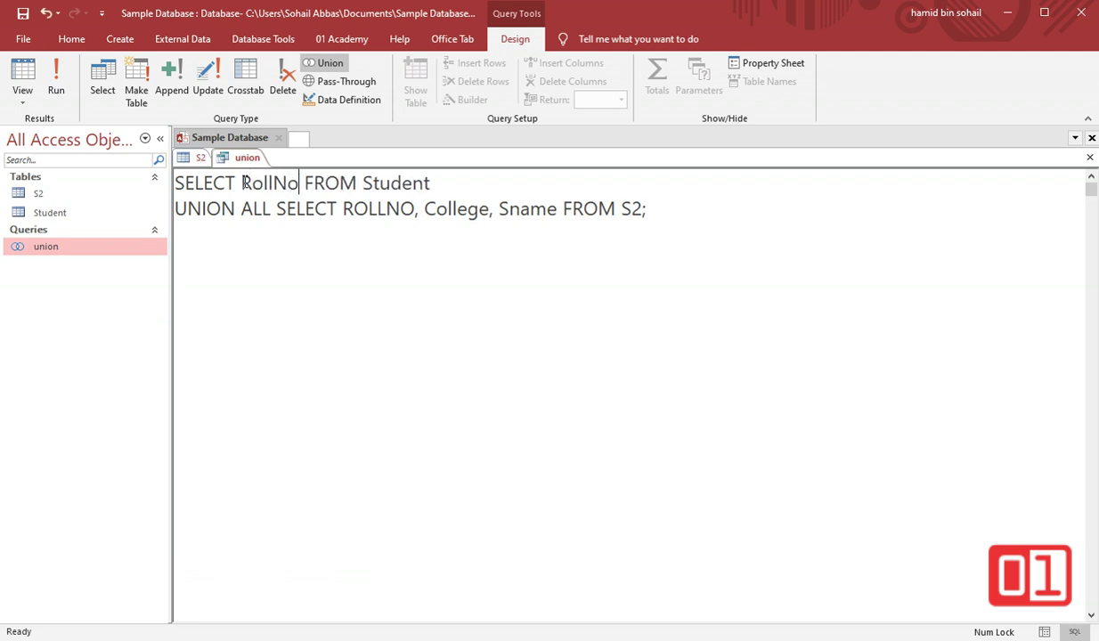
type(", College")
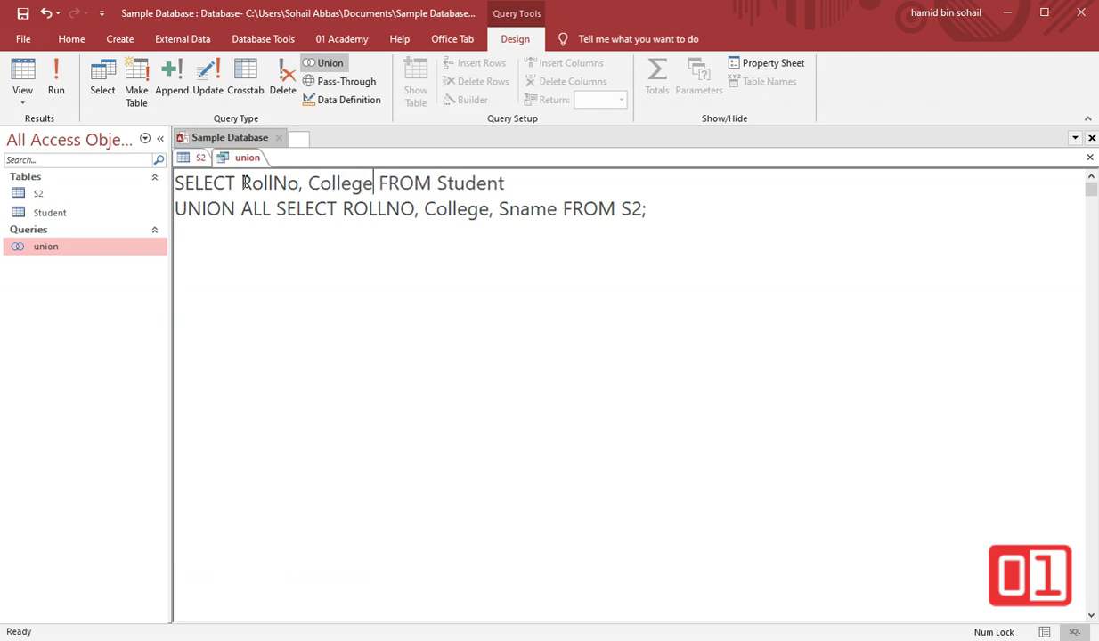
type(", ")
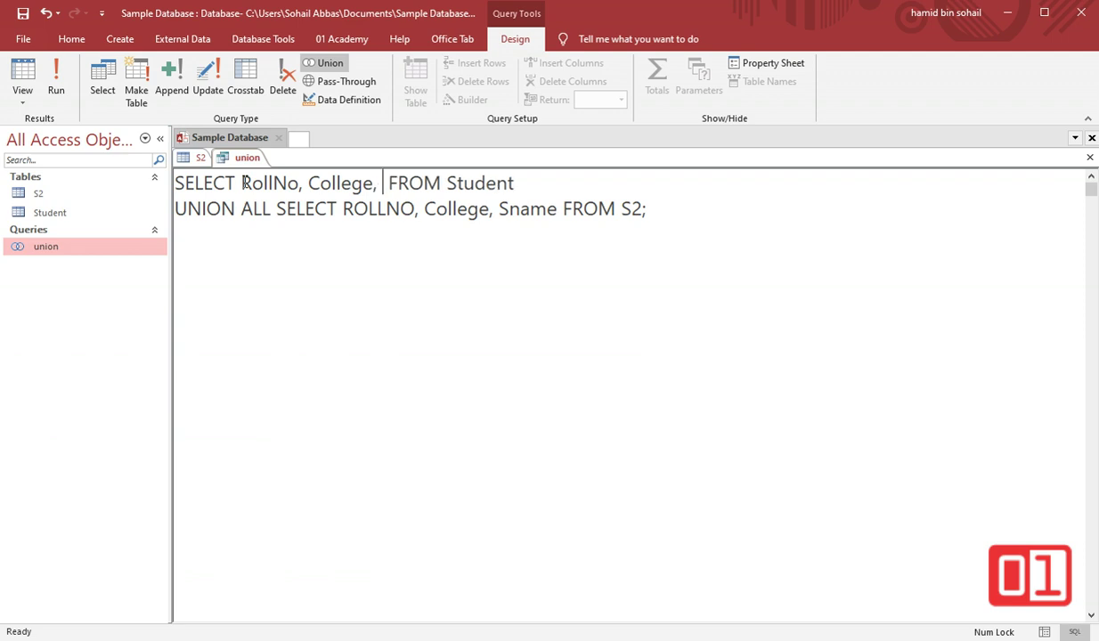
type("Sname")
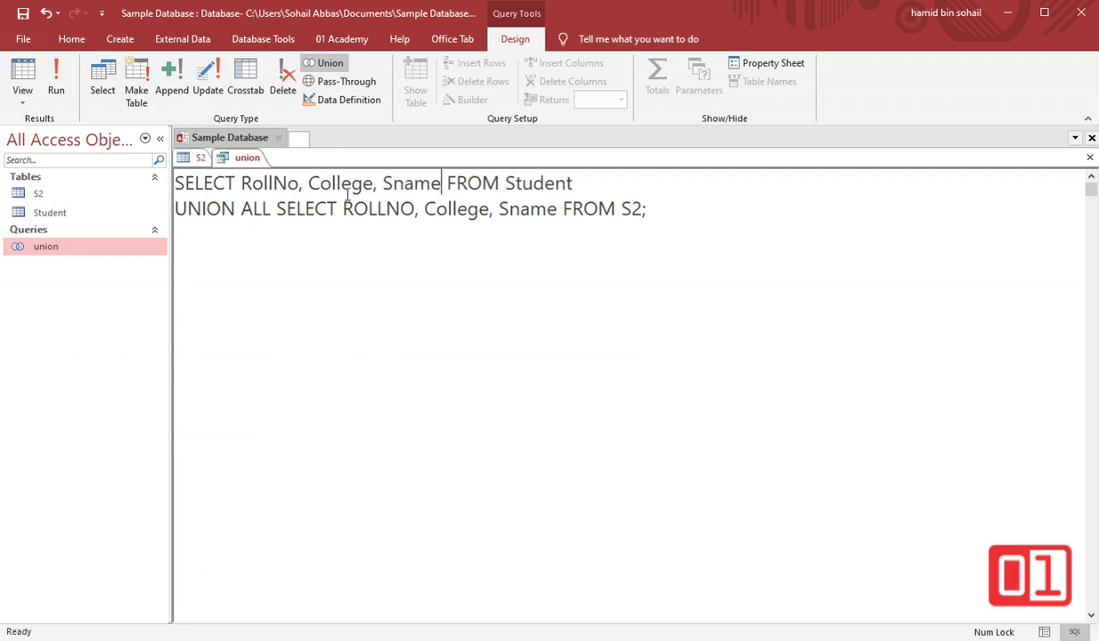
left_click(22, 71)
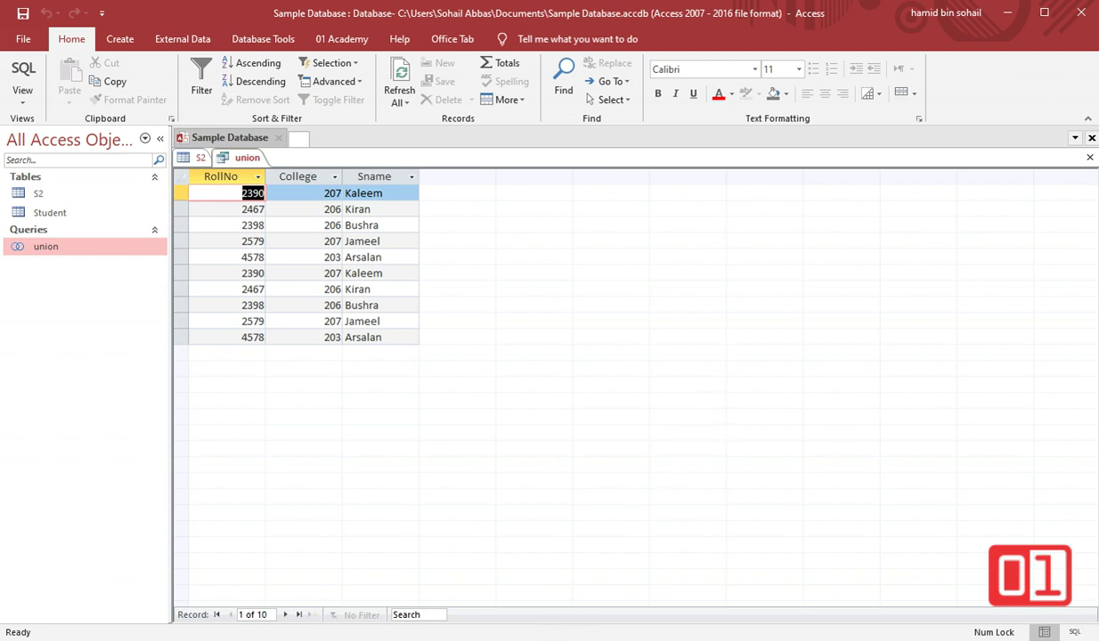
Switch to the Sales in Multan.xlsx workbook in Excel.
left_click(428, 615)
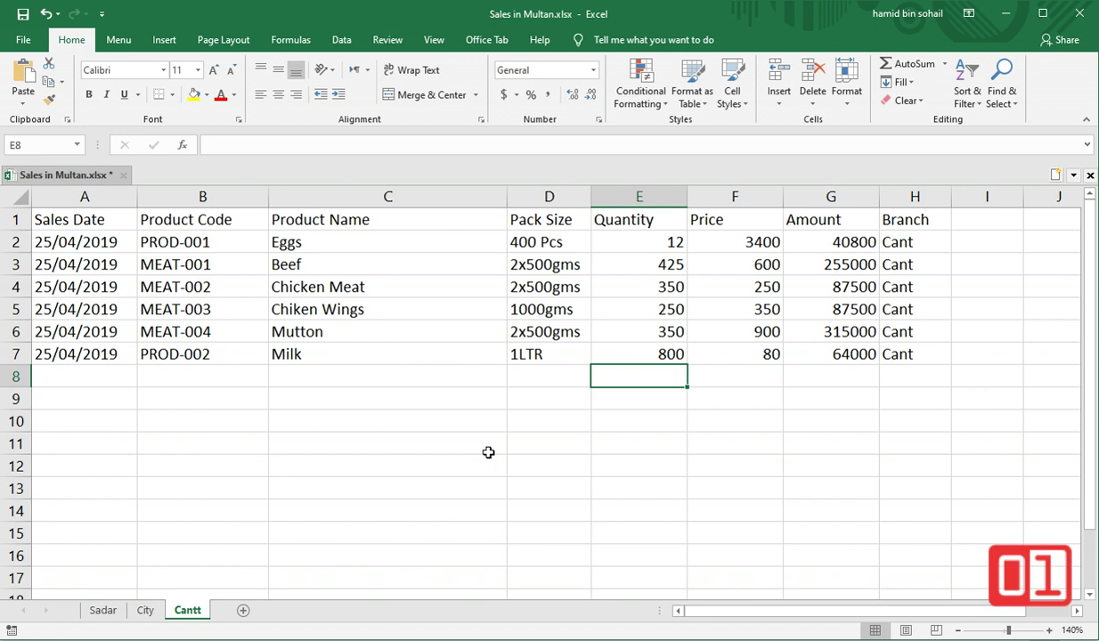
Browse the Sadar, City and Cantt sheets, then highlight Sadar's dates, product codes and names in A2:C7.
left_click(103, 611)
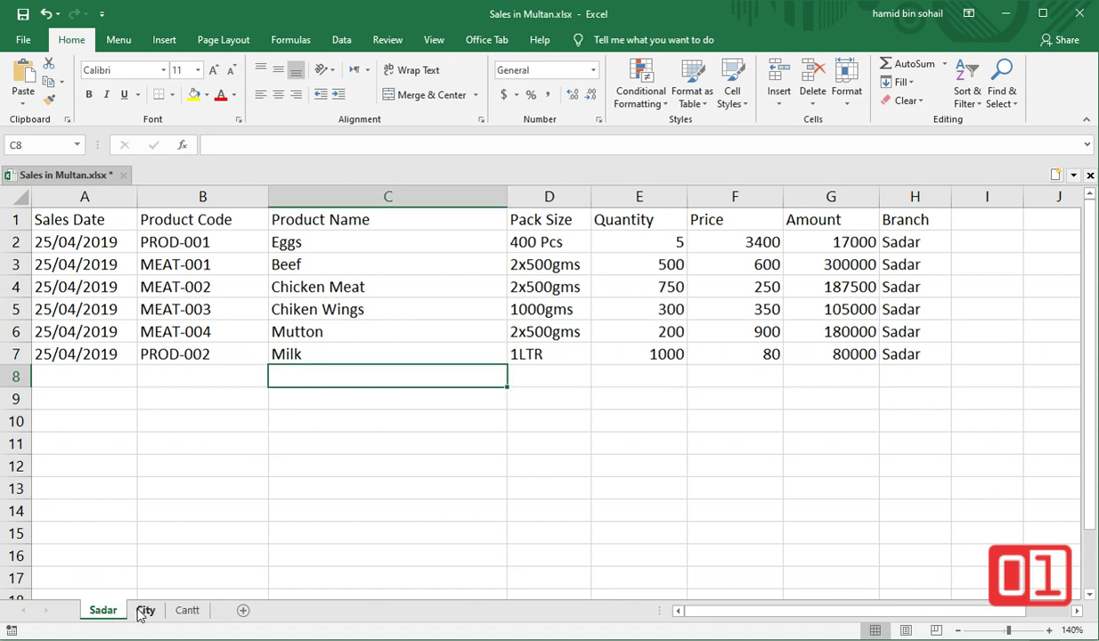
left_click(143, 611)
left_click(187, 611)
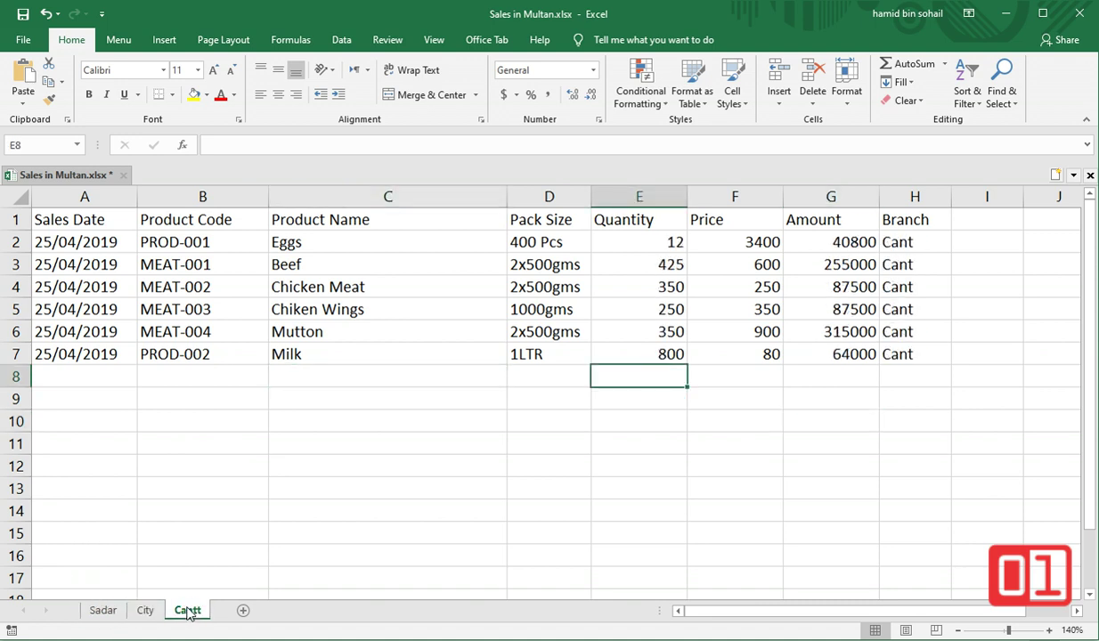
left_click(100, 610)
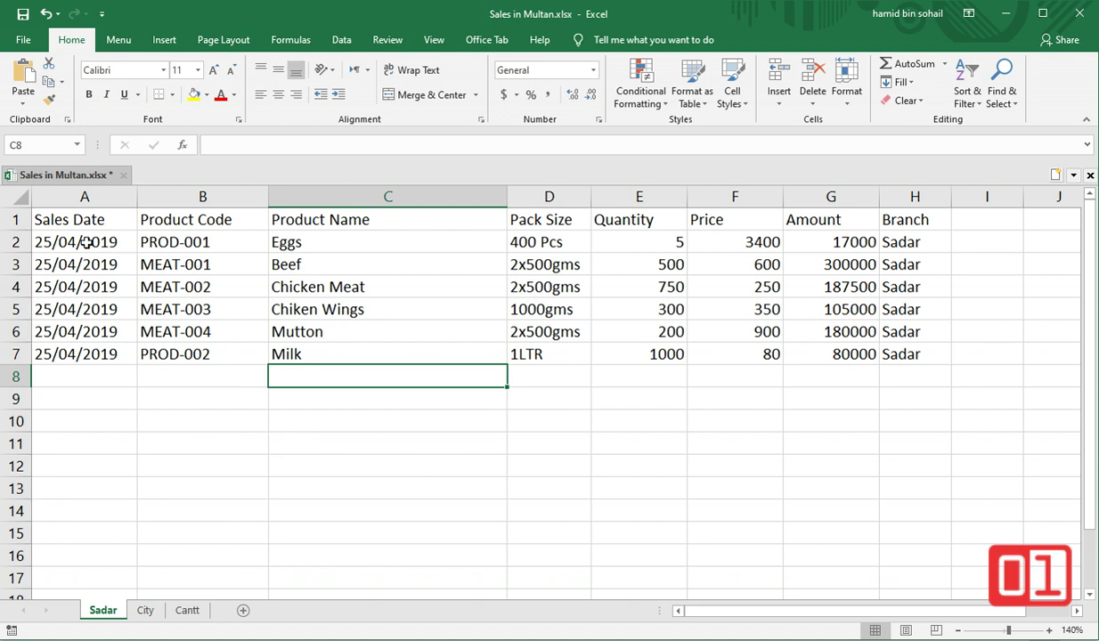
left_click_drag(81, 241, 104, 354)
left_click_drag(196, 237, 201, 357)
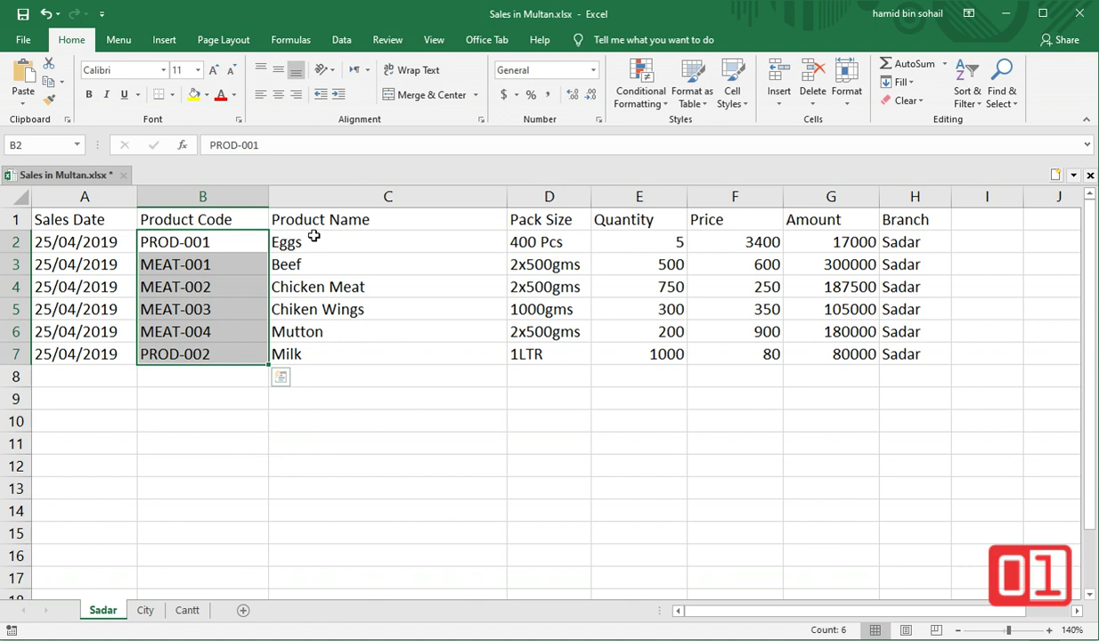
left_click_drag(307, 234, 338, 368)
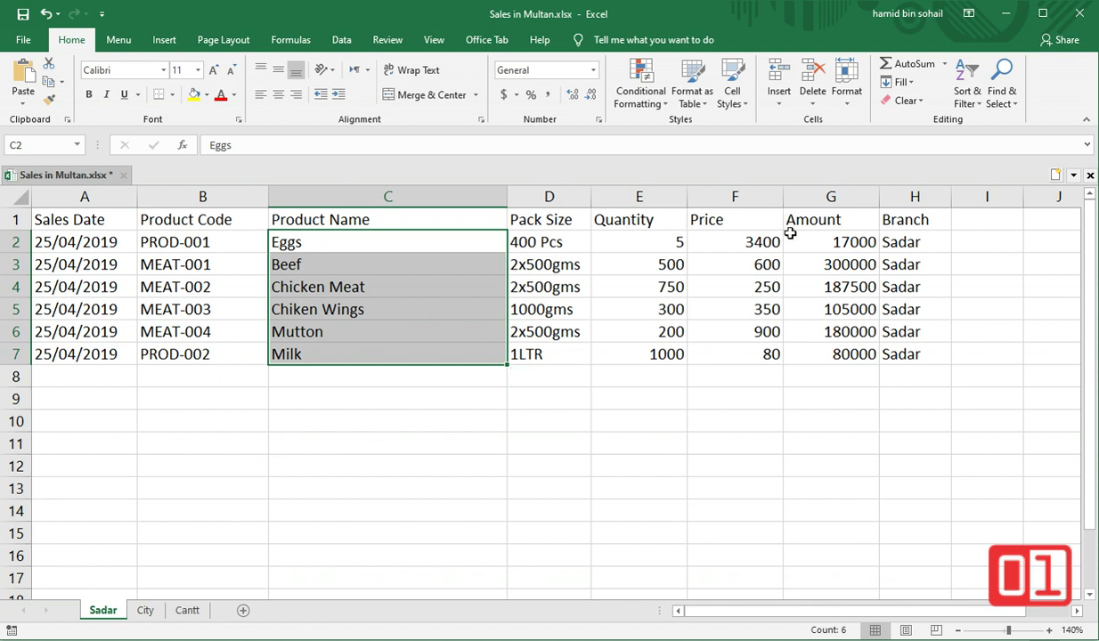
Cross-check the City and Cantt sheets against Sadar again, ending on the Sadar sheet.
left_click(146, 611)
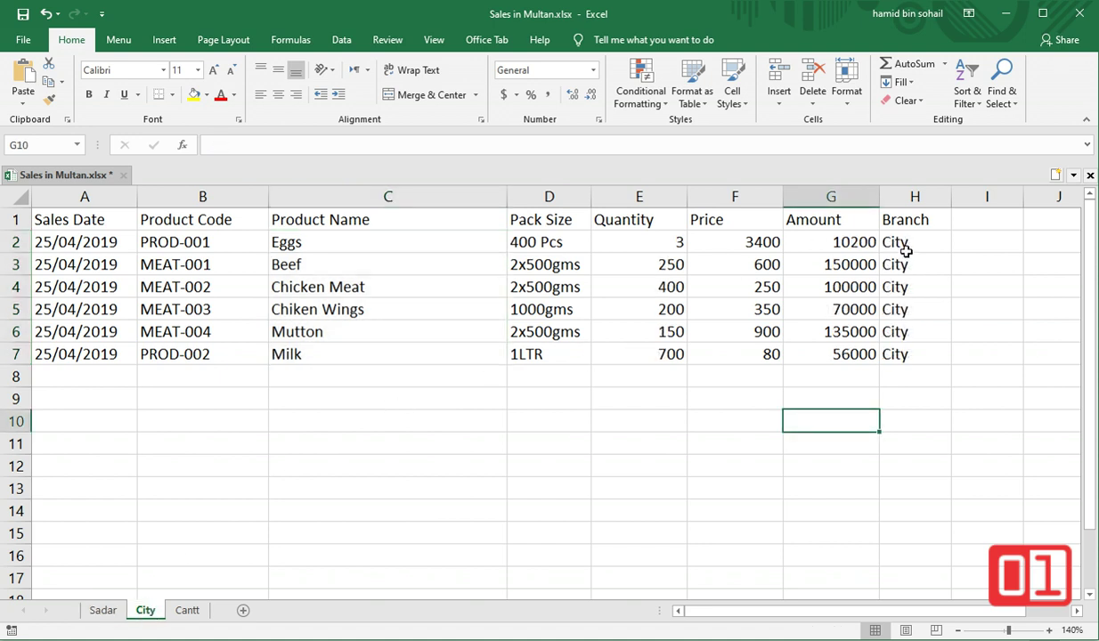
left_click(100, 611)
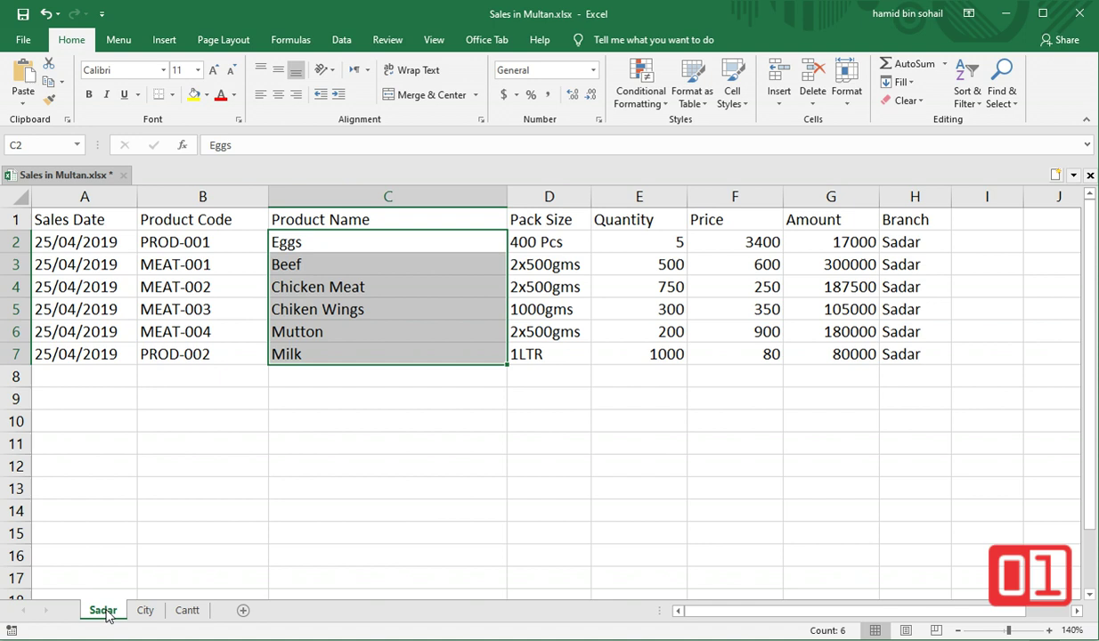
key("Escape")
left_click(188, 611)
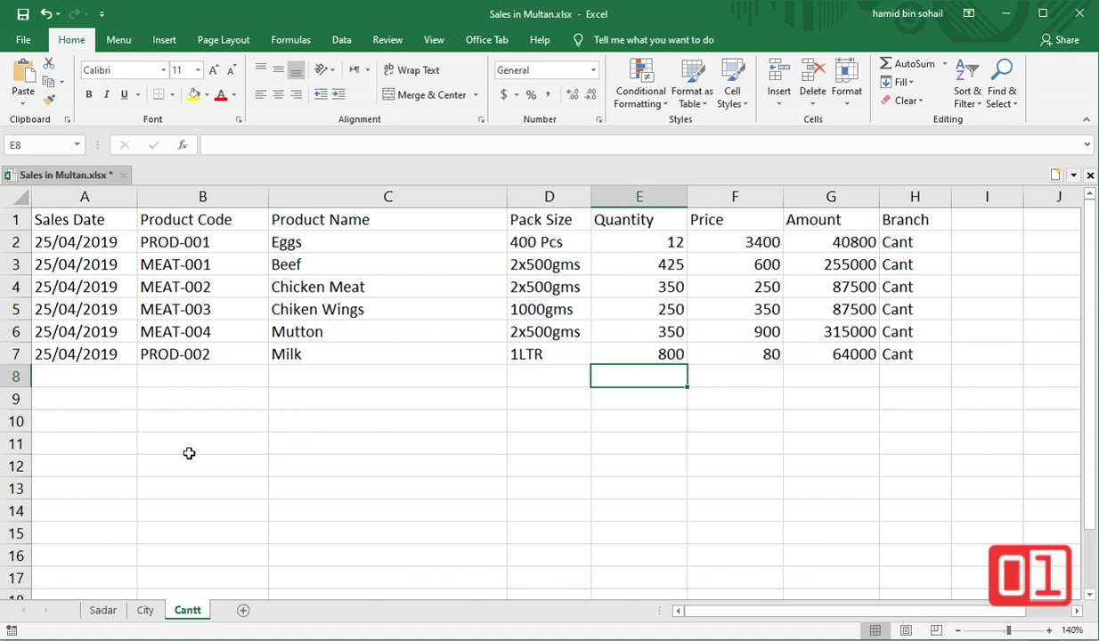
left_click(102, 612)
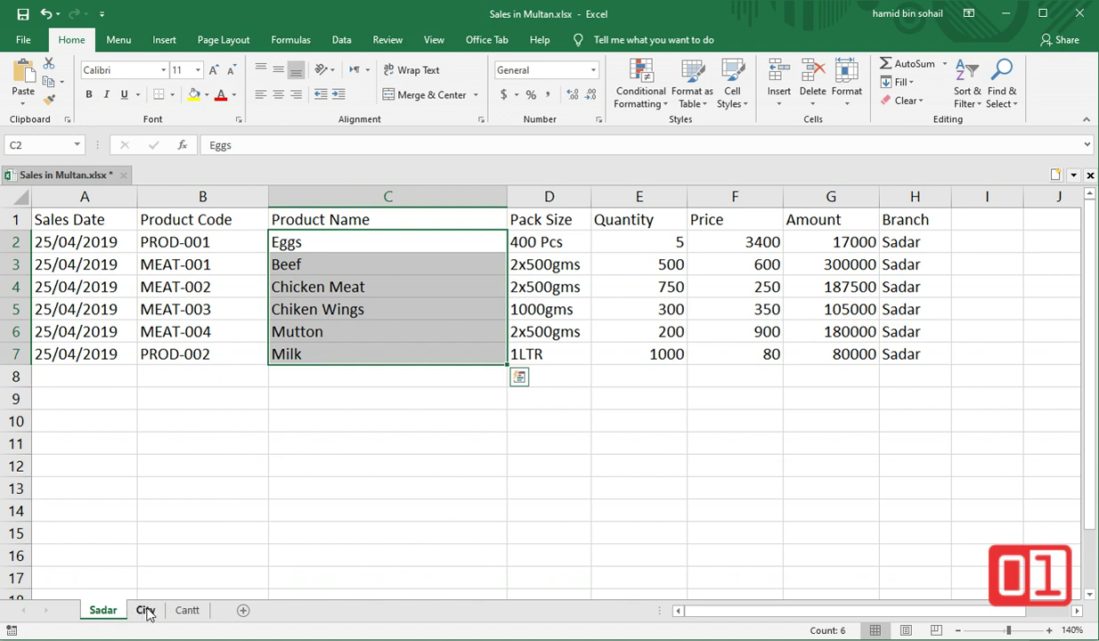
Group the Sadar, City and Cantt sheets and change C3 from Beef to Beef Chopped on all three.
left_click(145, 611, "ctrl")
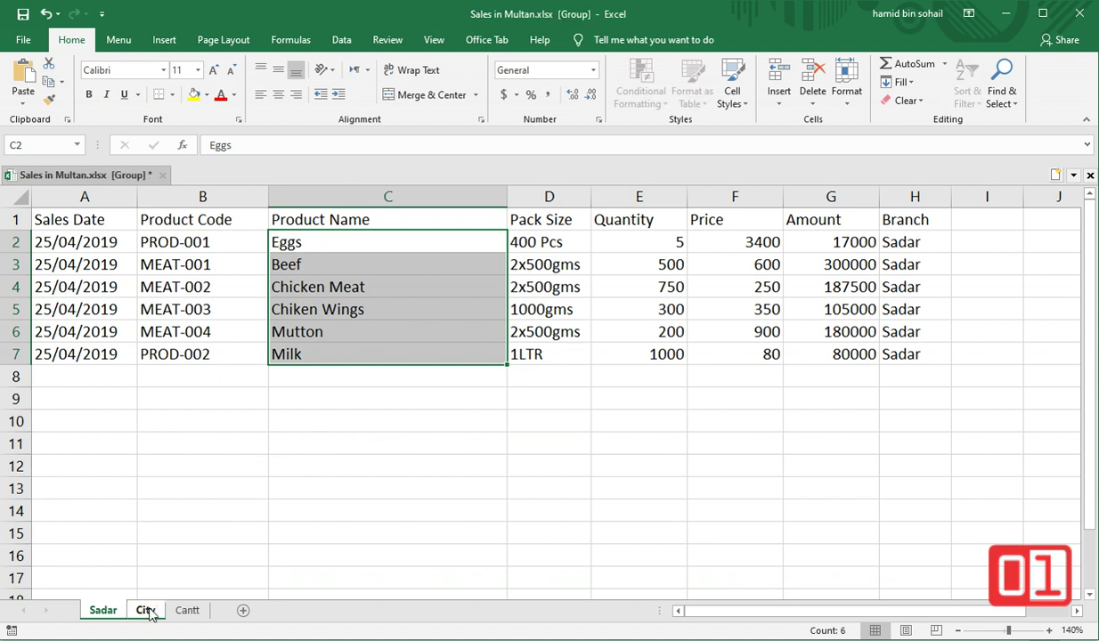
left_click(182, 611, "ctrl")
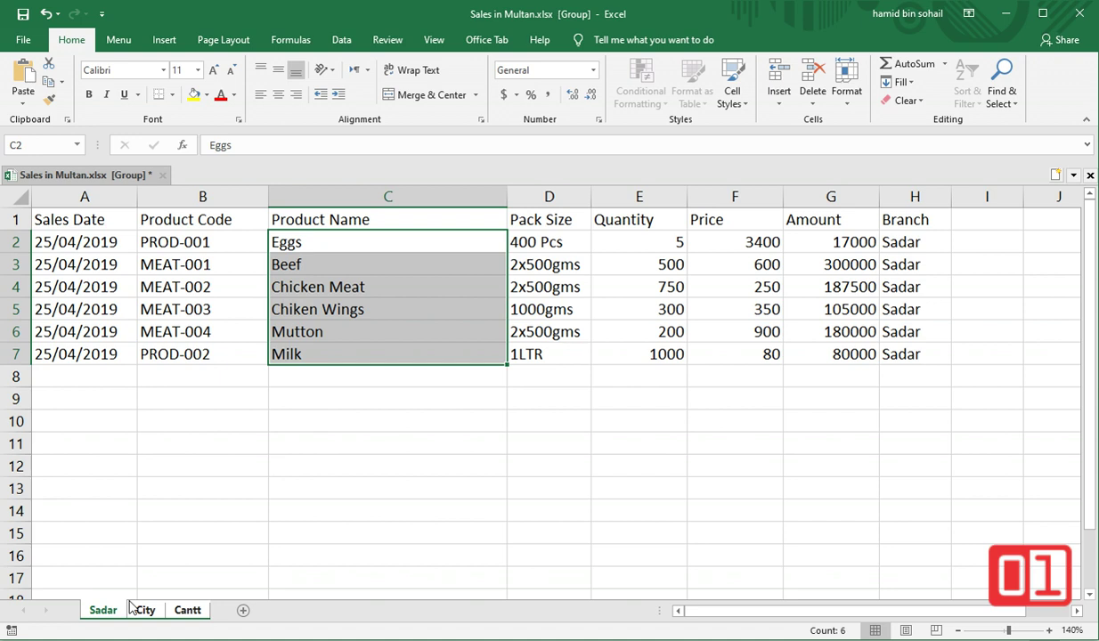
left_click(331, 264)
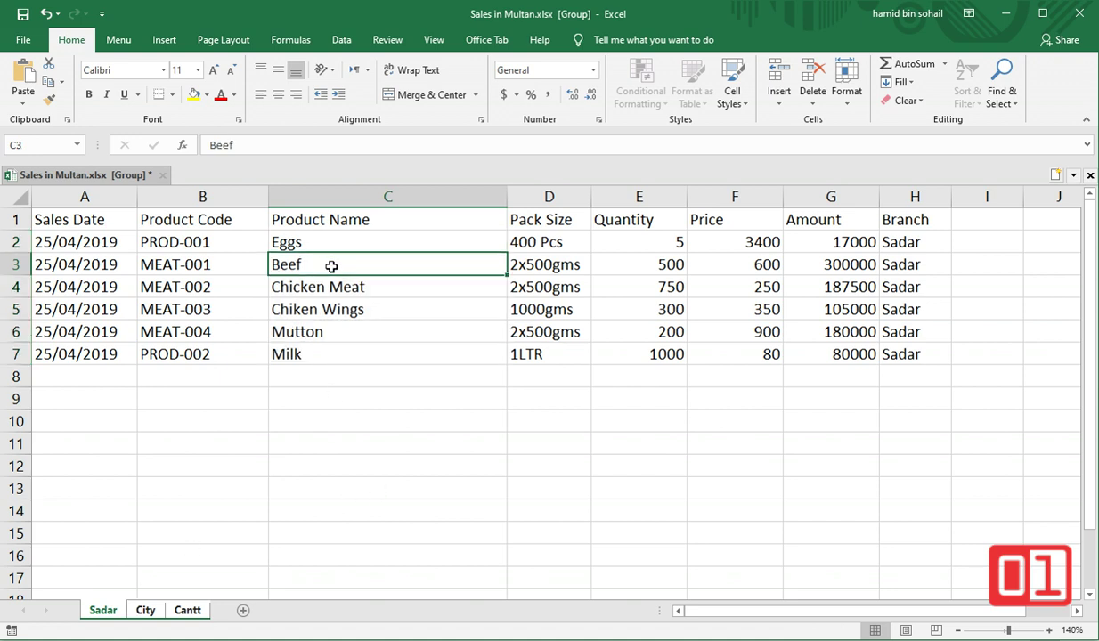
type("Beef")
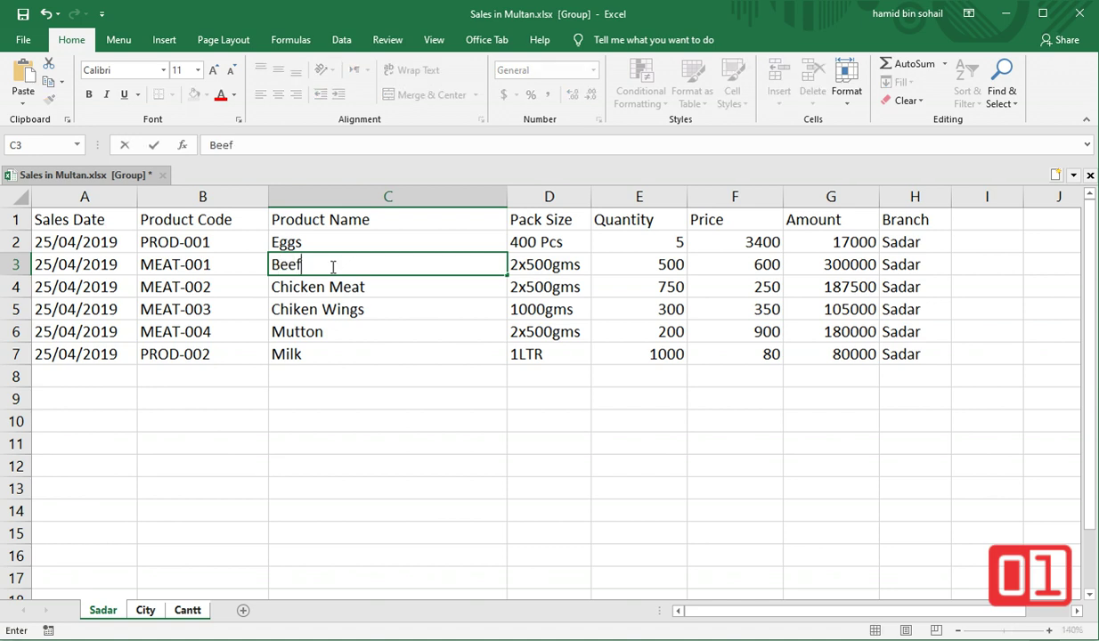
type(" Chopped")
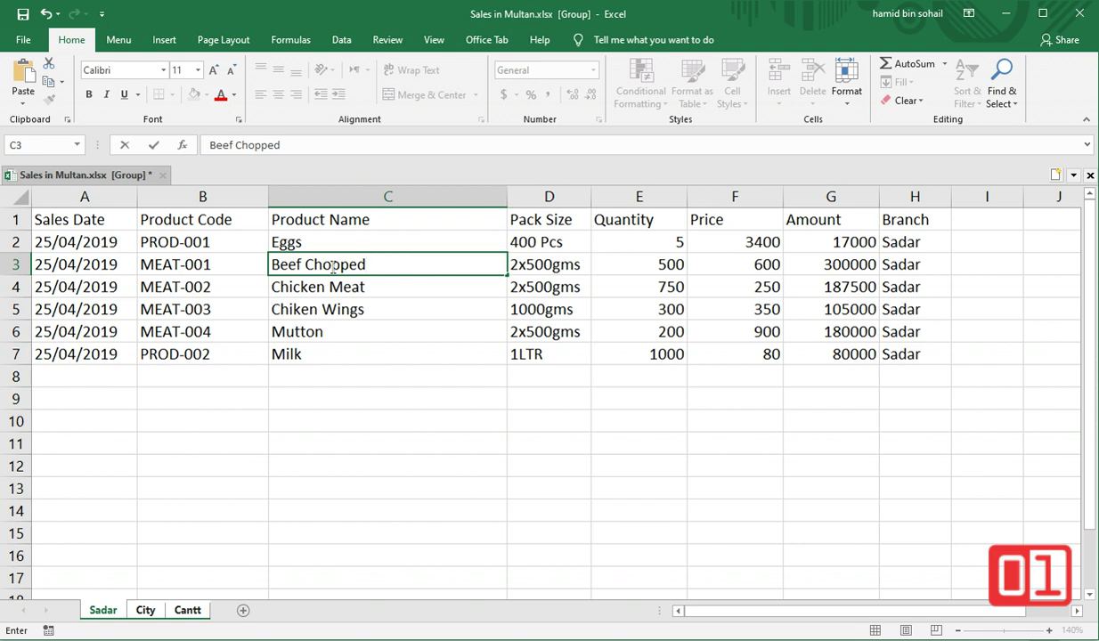
left_click(361, 399)
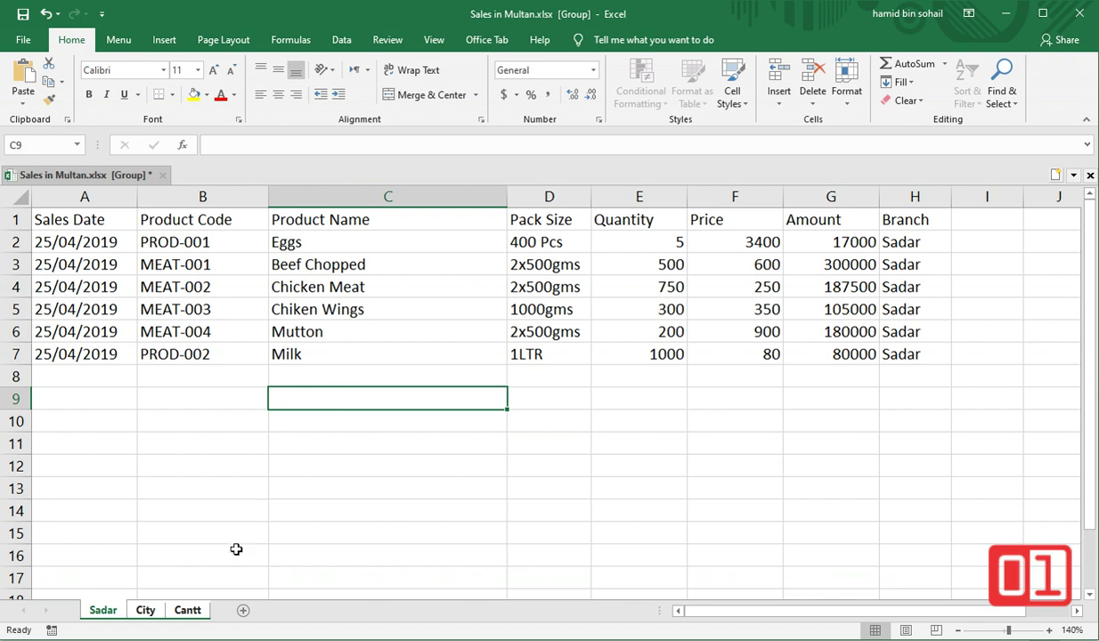
left_click(189, 609)
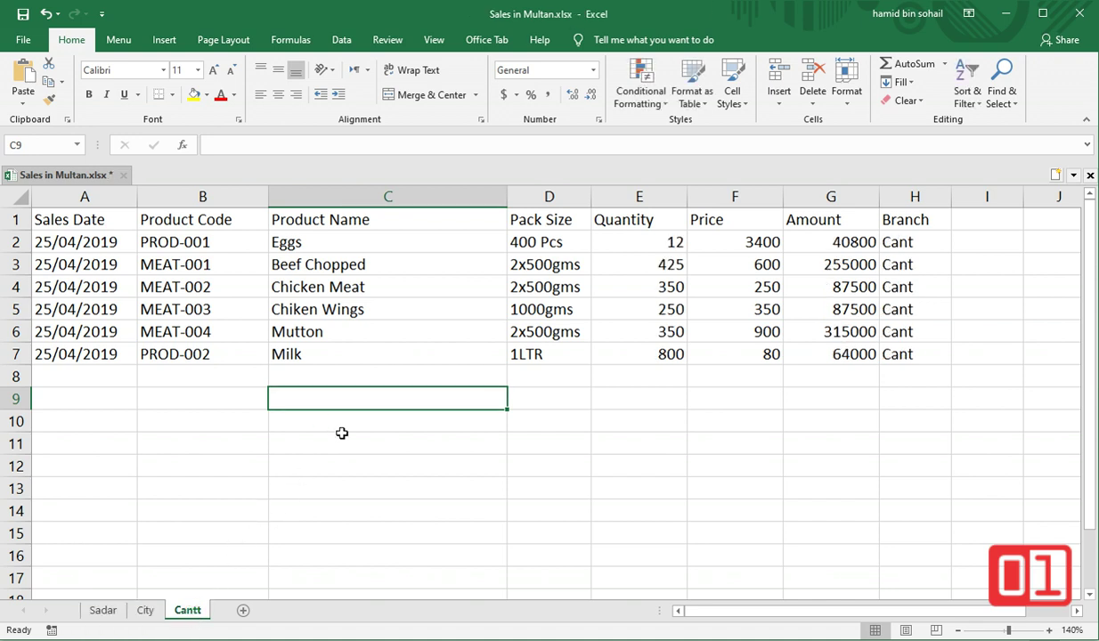
Check C3 reads Beef Chopped on the Cantt, City and Sadar sheets, then return to Access.
left_click(332, 258)
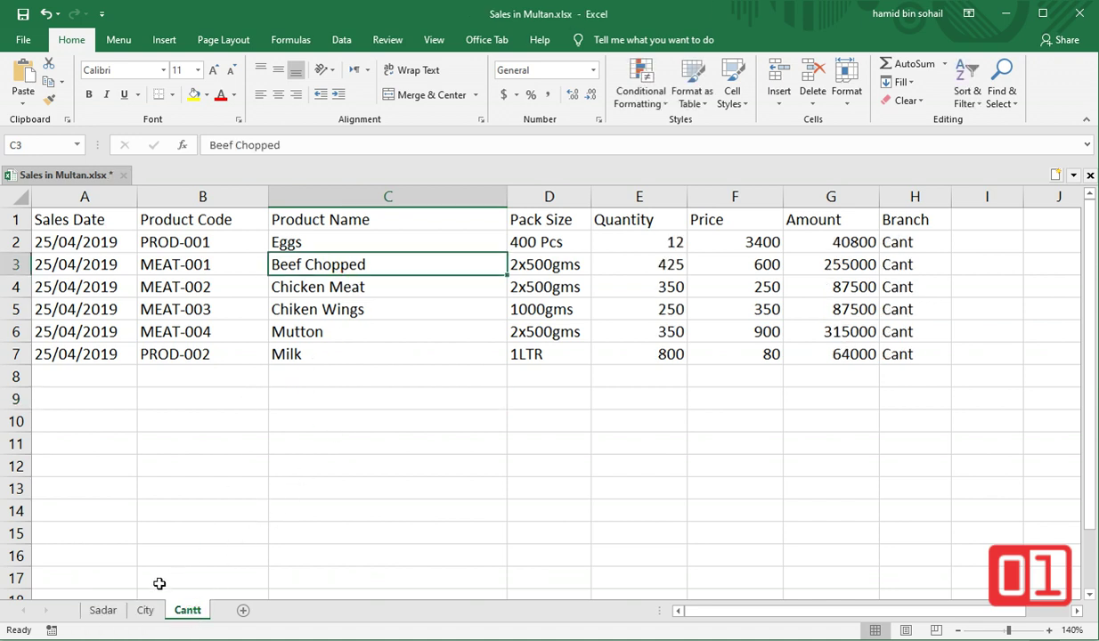
left_click(146, 609)
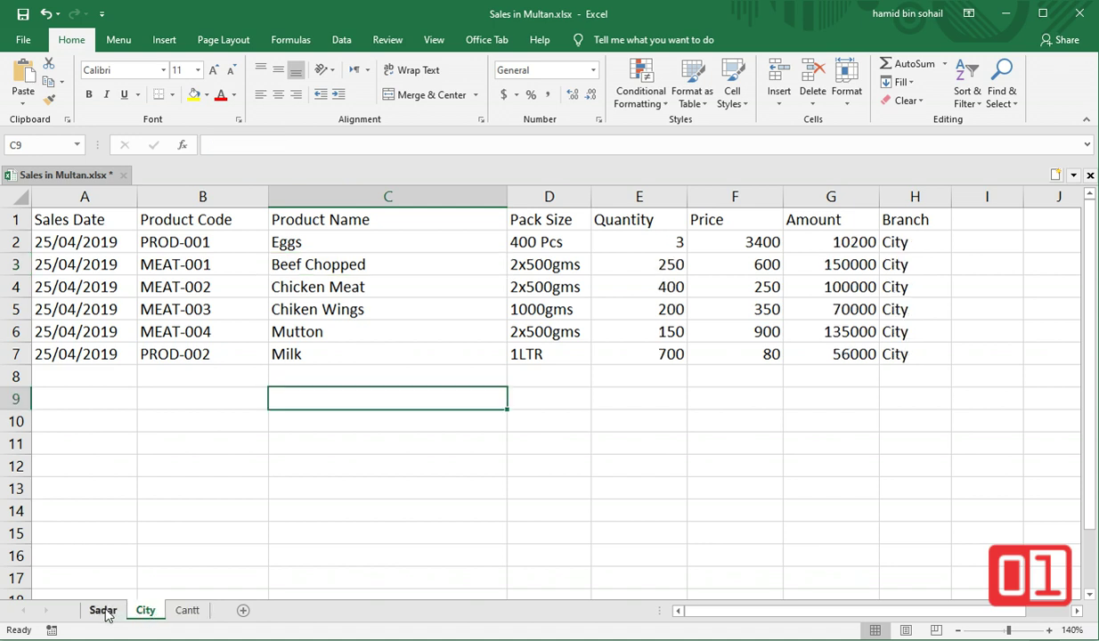
left_click(105, 610)
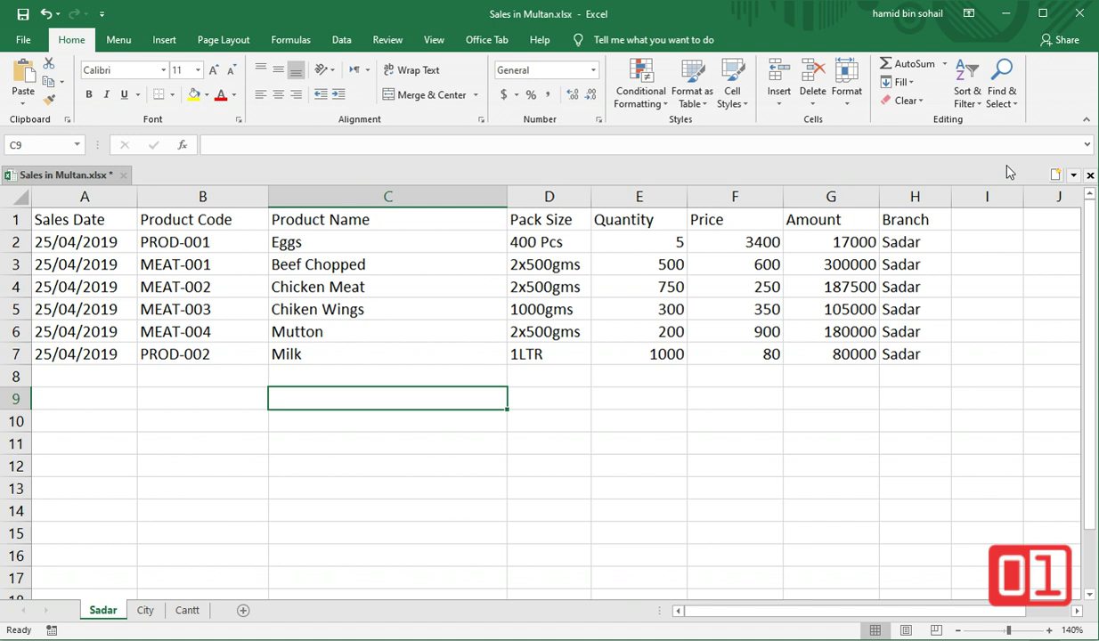
left_click(1009, 13)
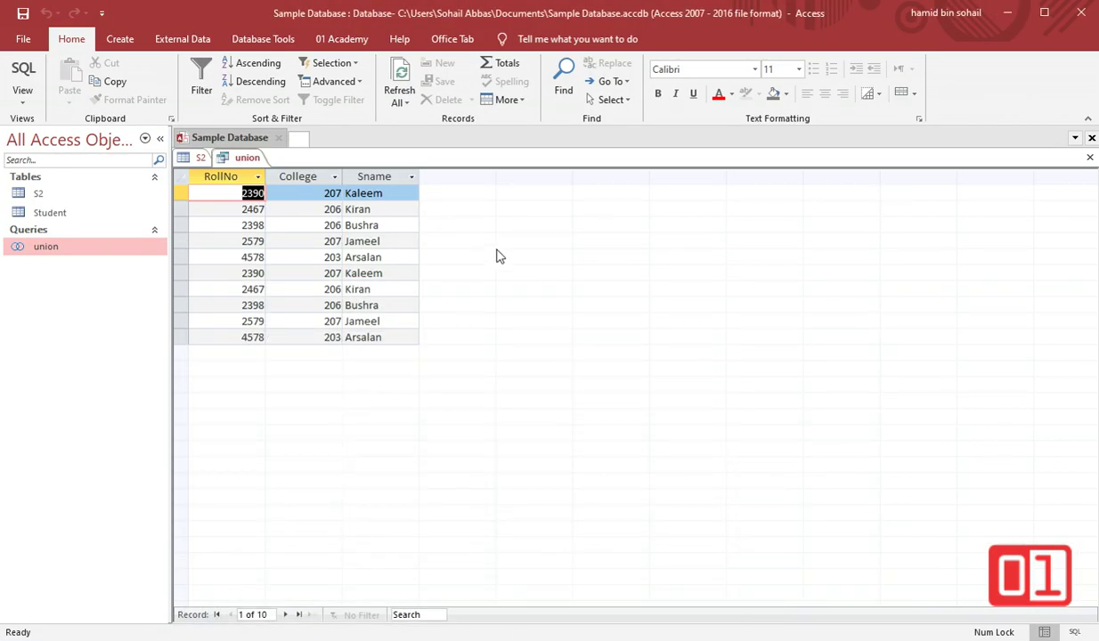
Choose Sales in Multan.xlsx as an Excel source to link rather than import.
left_click(177, 40)
left_click(28, 94)
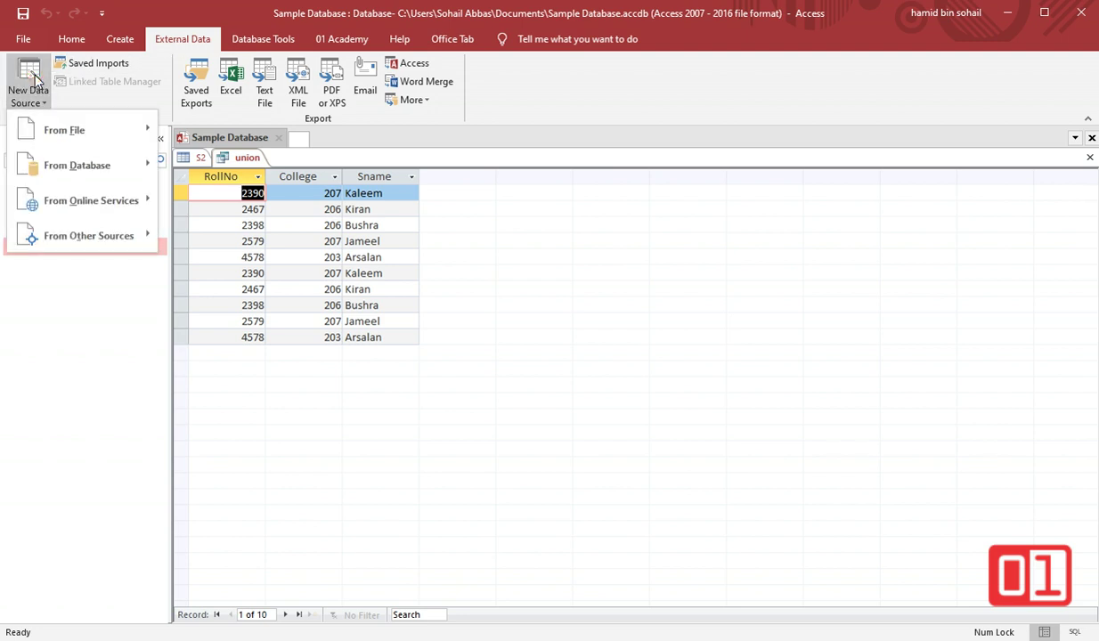
mouse_move(59, 125)
left_click(190, 126)
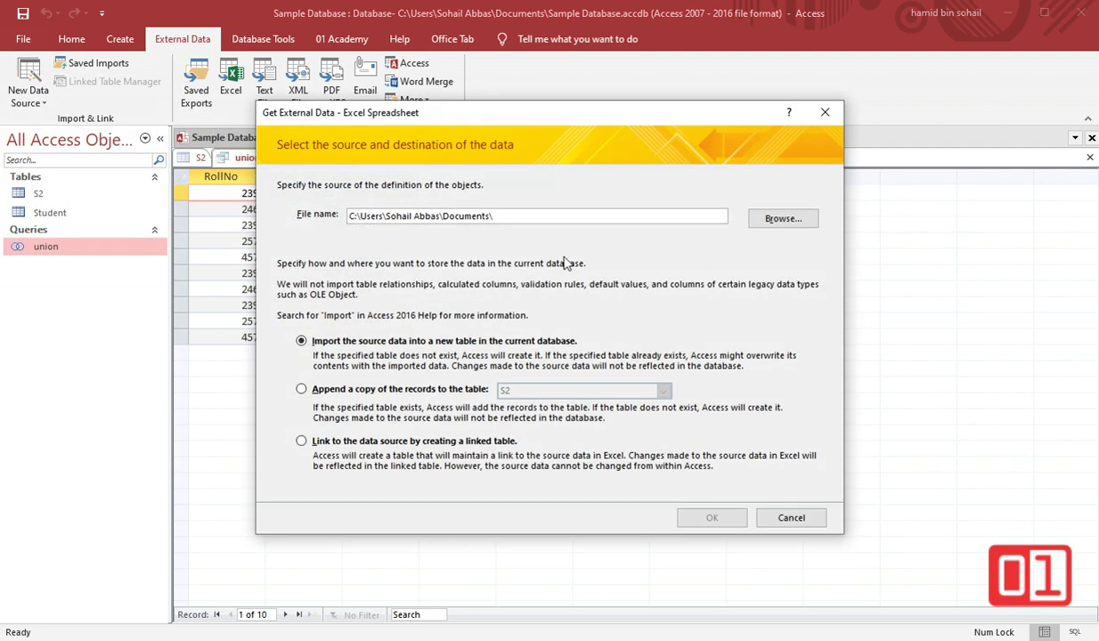
left_click(771, 218)
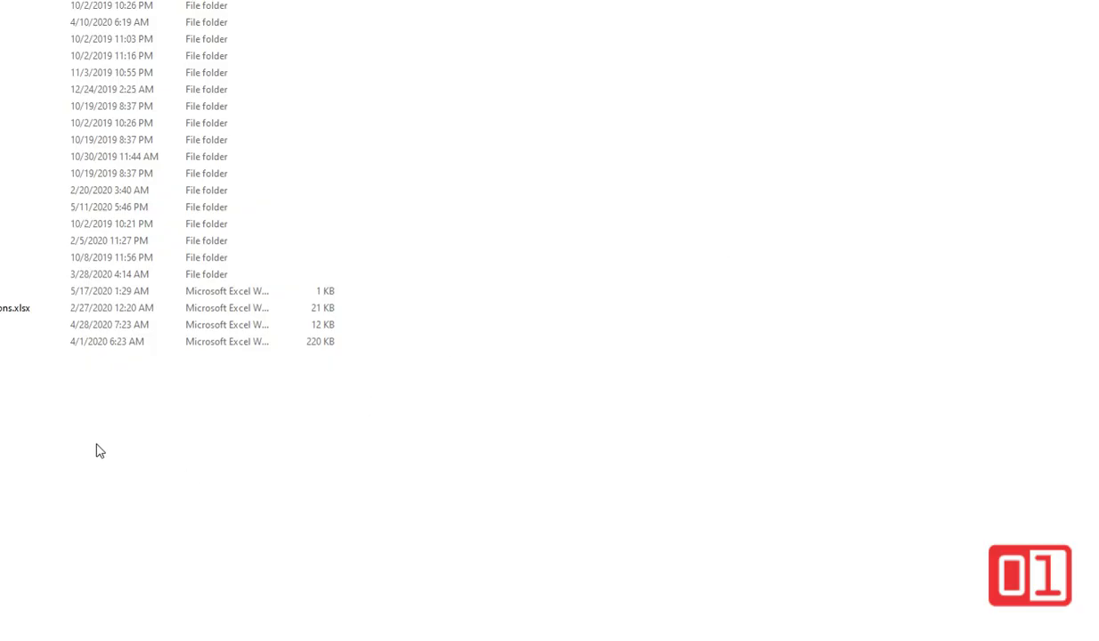
double_click(18, 307)
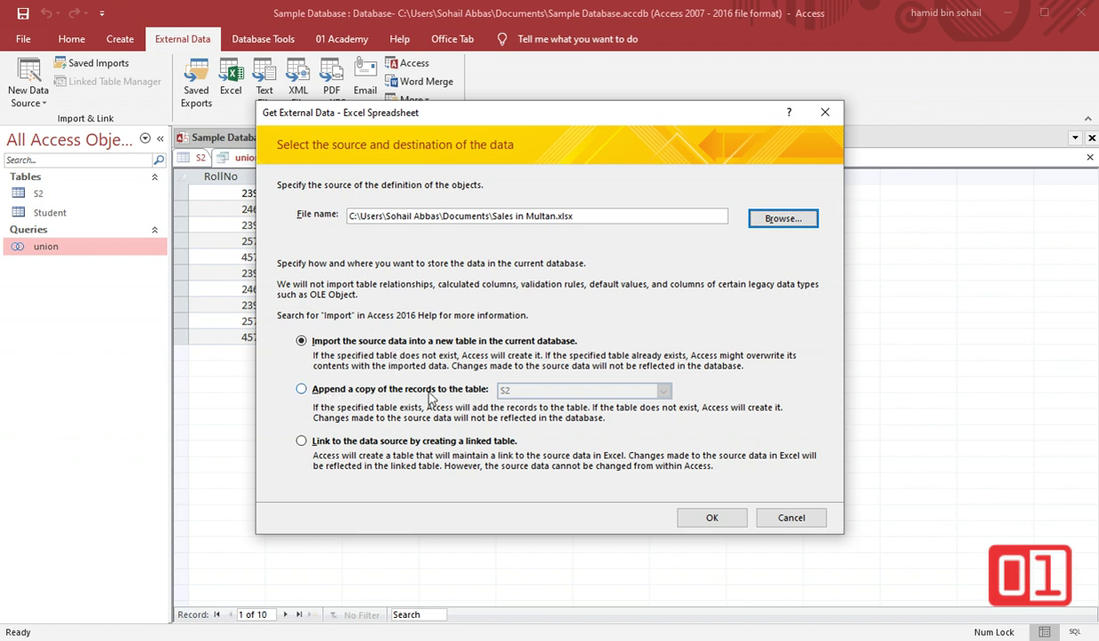
left_click(344, 446)
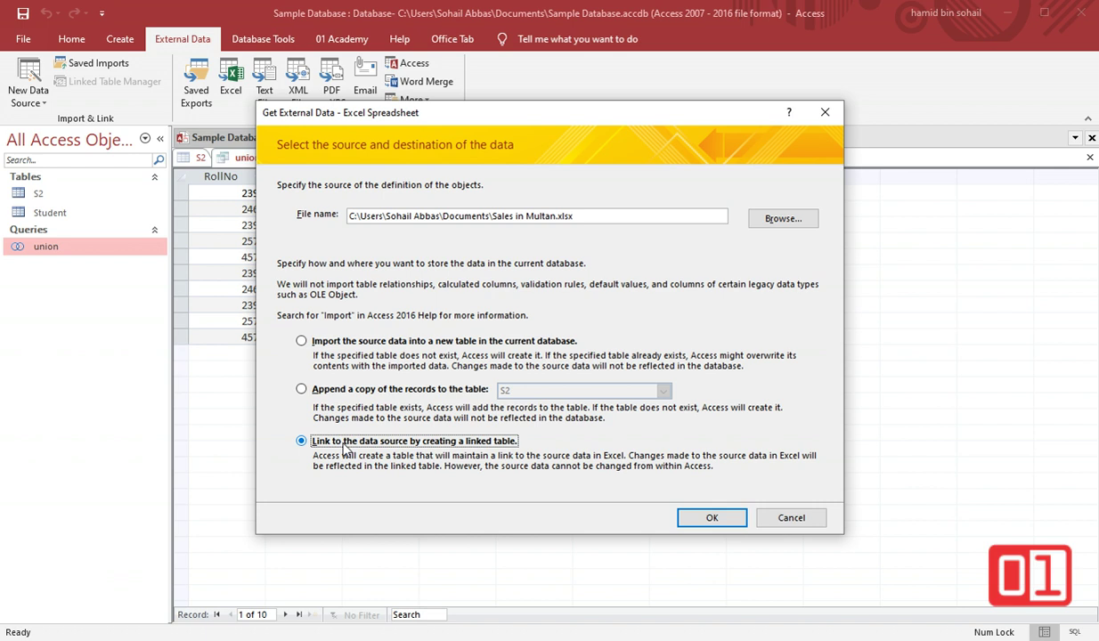
left_click(710, 519)
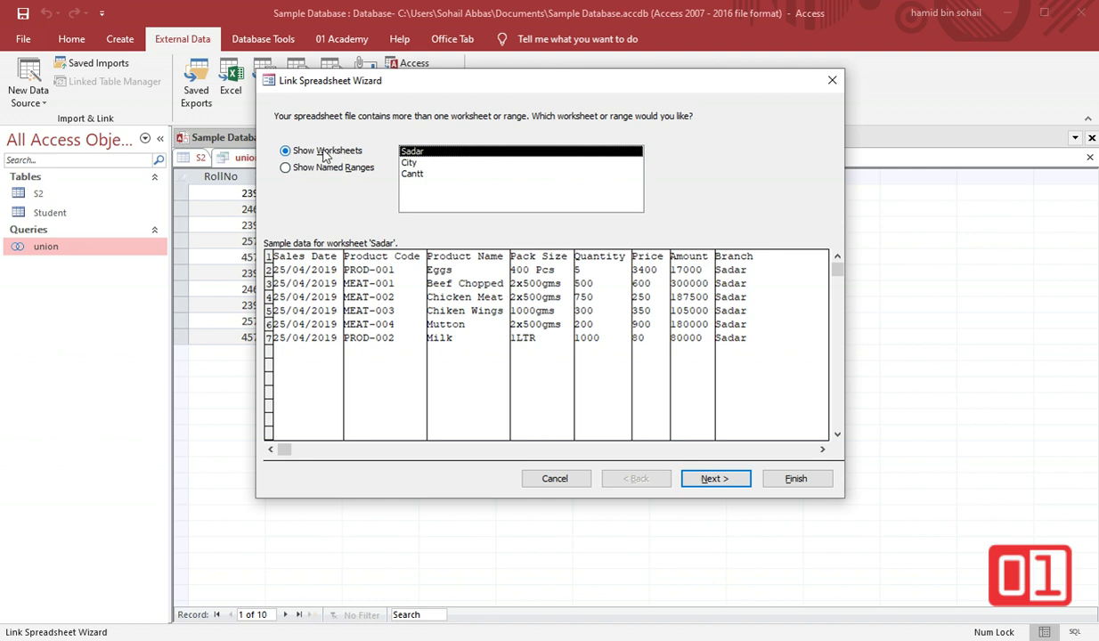
Select the Sadar worksheet and finish creating the linked table Sadar.
left_click(408, 163)
left_click(415, 175)
left_click(409, 151)
left_click(797, 482)
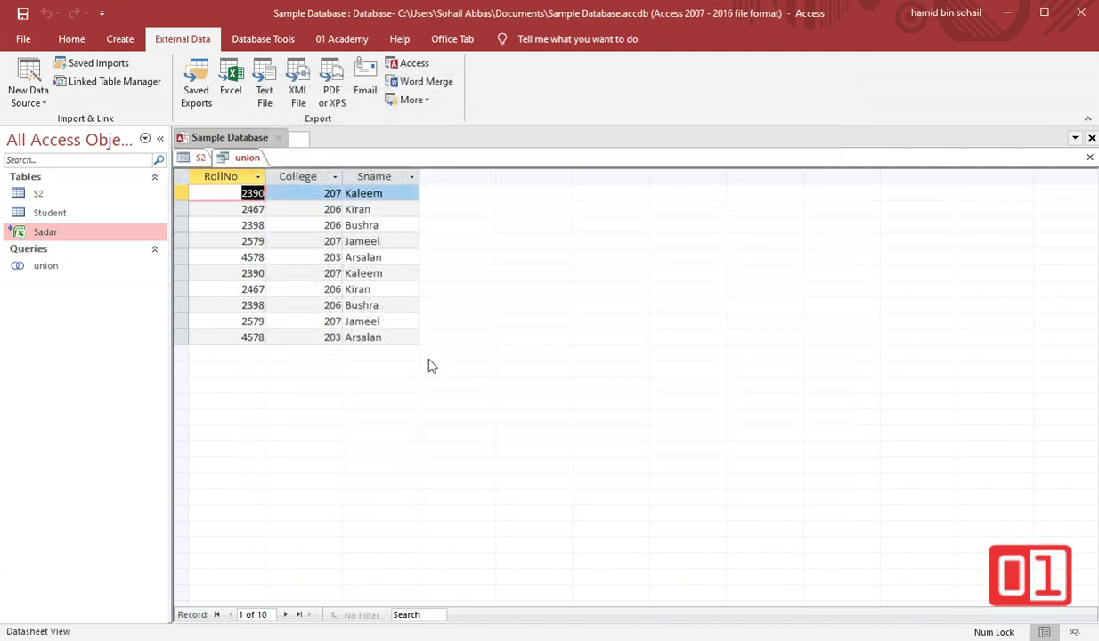
left_click(30, 87)
Pick Sales in Multan.xlsx again as an Excel source to link.
mouse_move(98, 134)
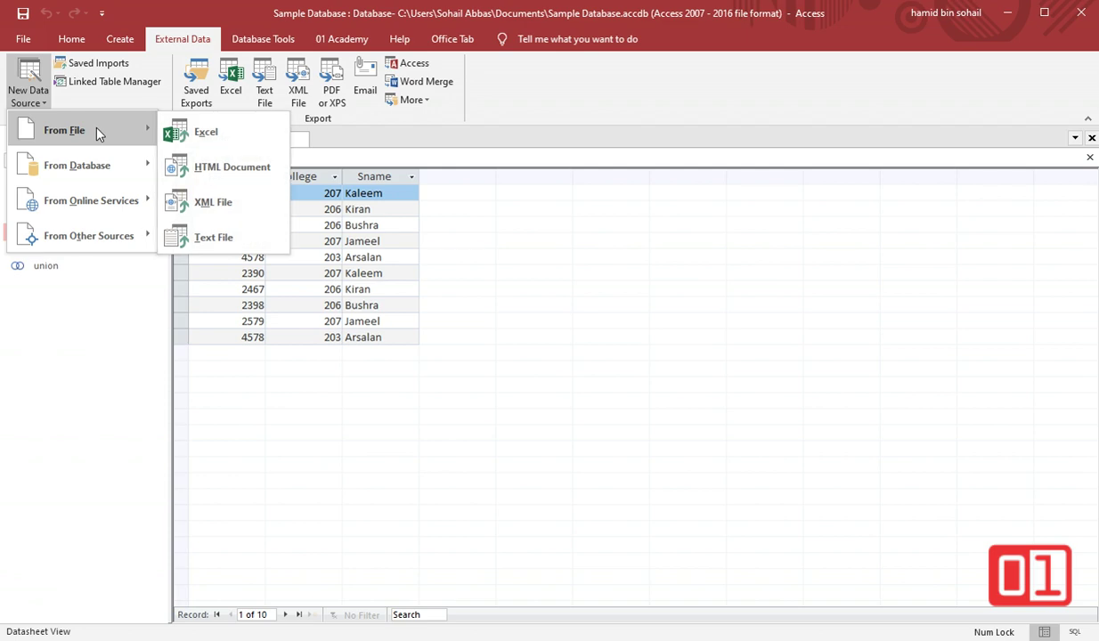
left_click(187, 132)
left_click(763, 220)
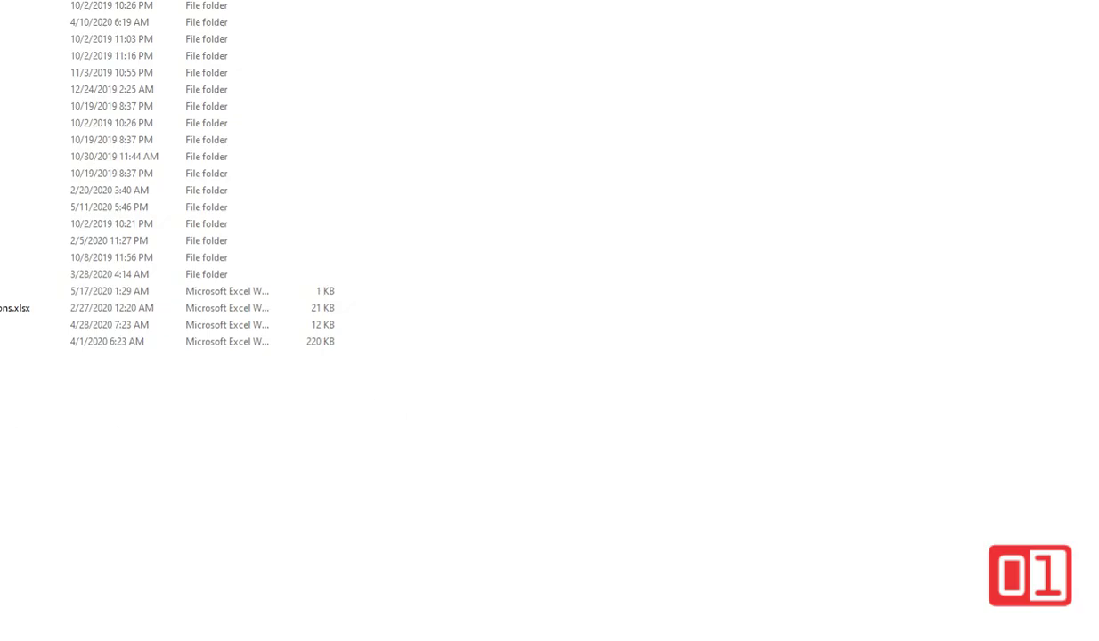
double_click(18, 324)
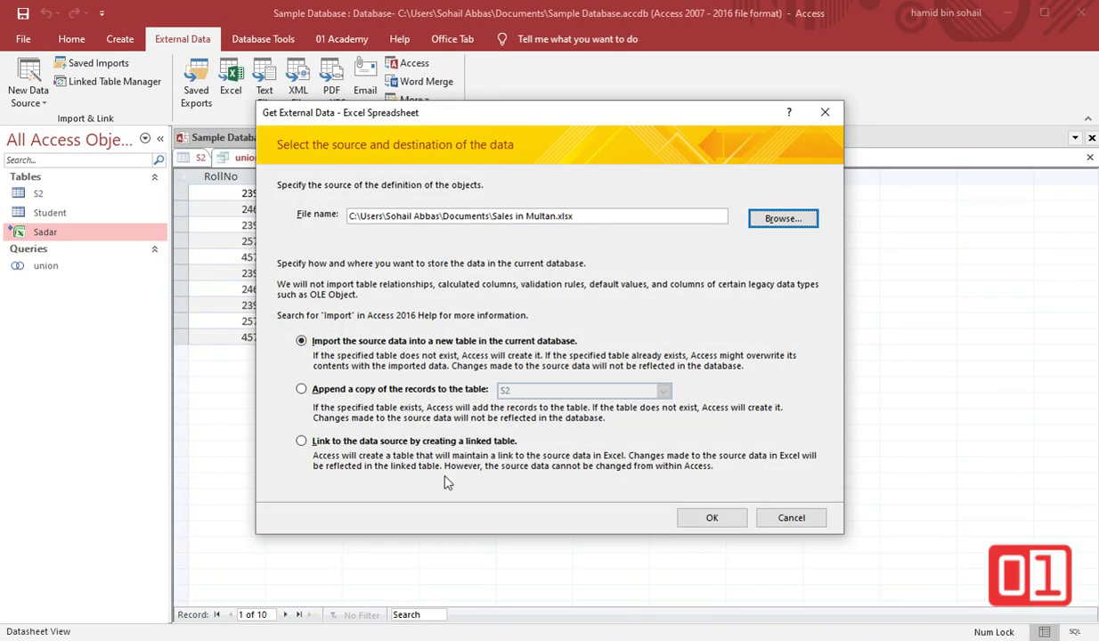
left_click(361, 442)
left_click(708, 519)
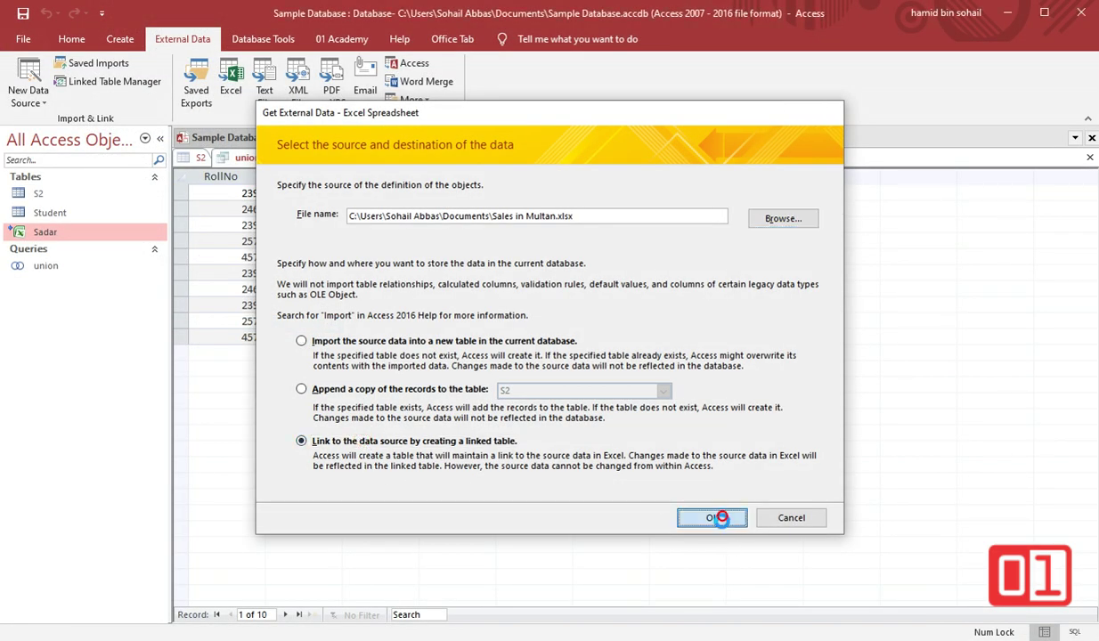
Select the City worksheet and finish linking it as table City.
left_click(405, 162)
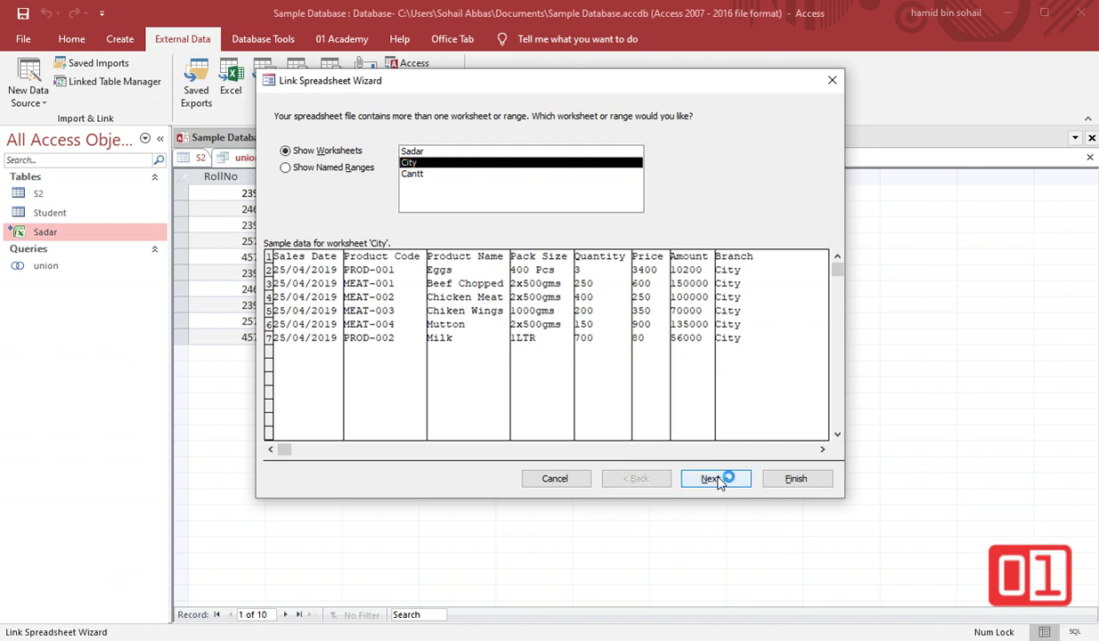
left_click(777, 479)
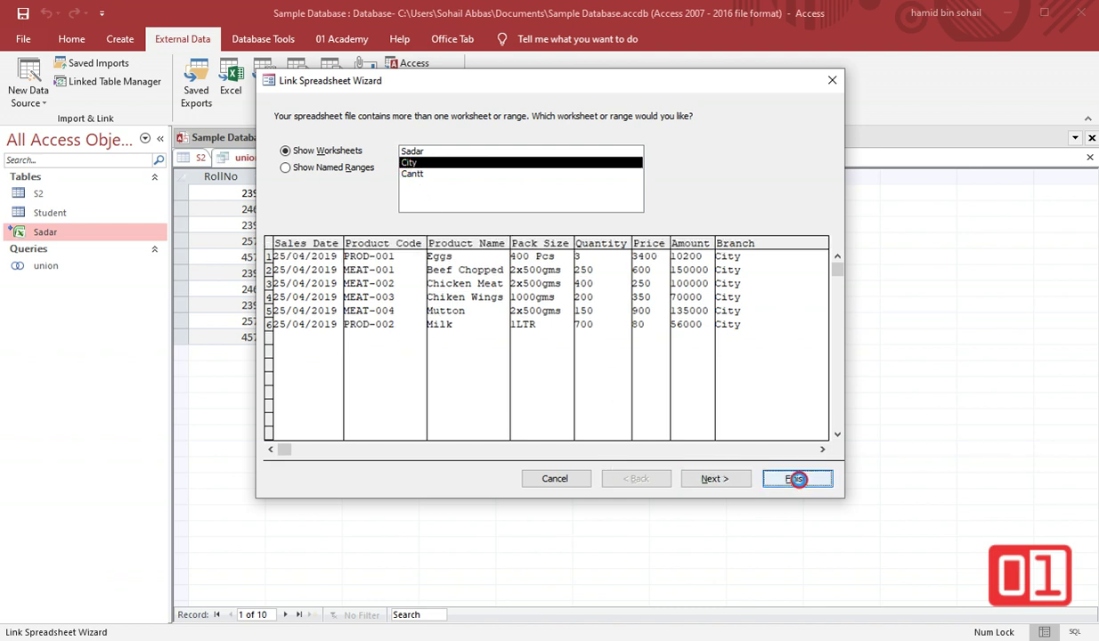
left_click(488, 346)
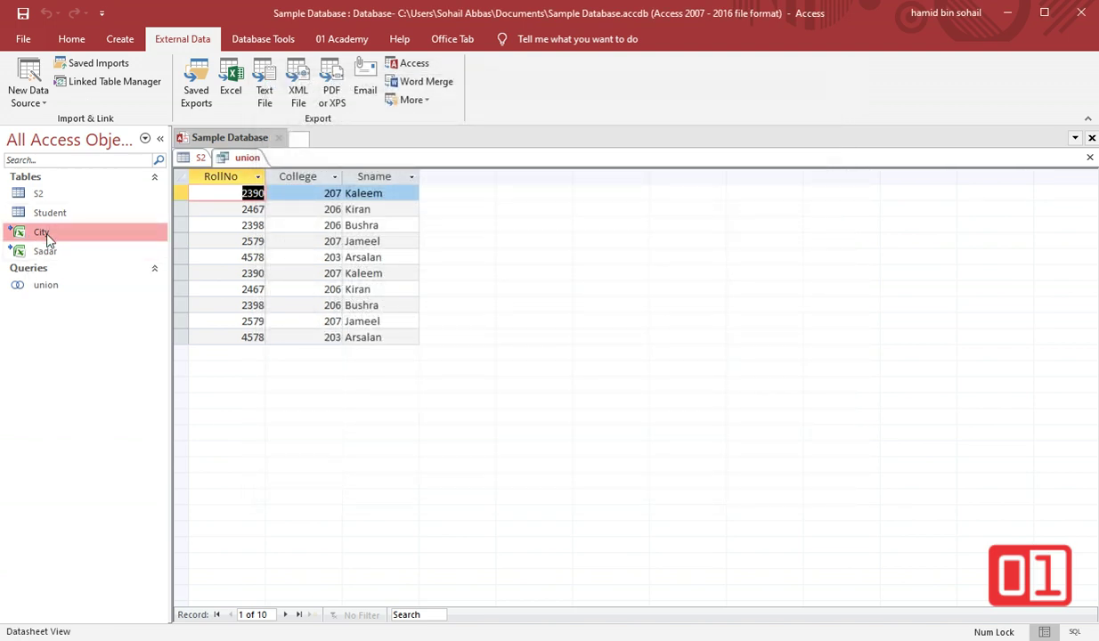
left_click(29, 85)
mouse_move(90, 146)
left_click(201, 130)
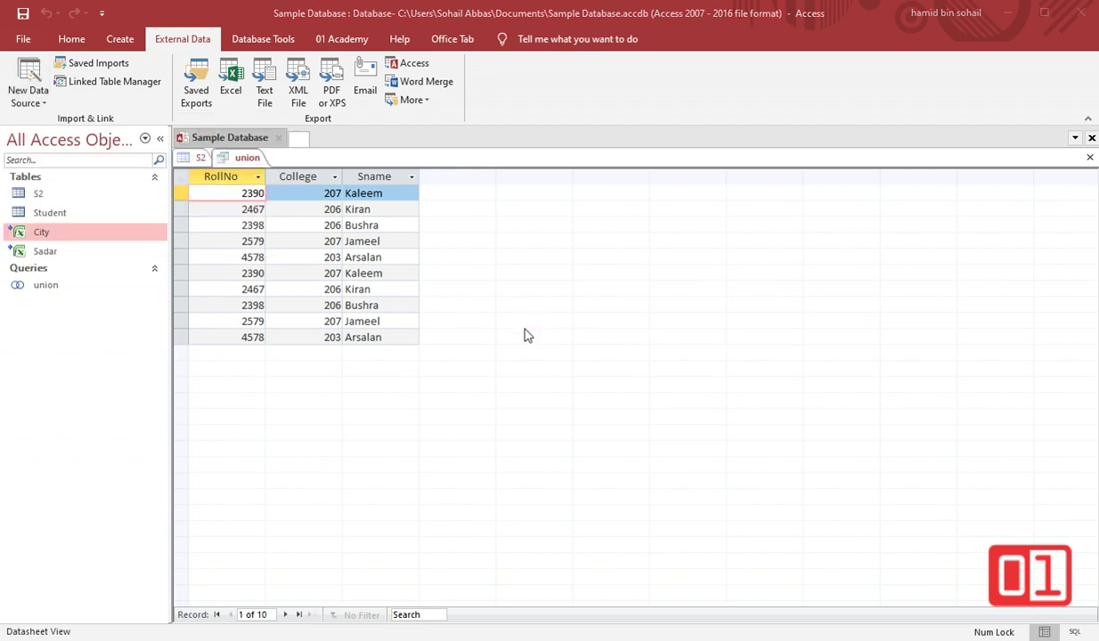
Link the Cantt worksheet of Sales in Multan.xlsx as a linked table named Cantt.
left_click(768, 216)
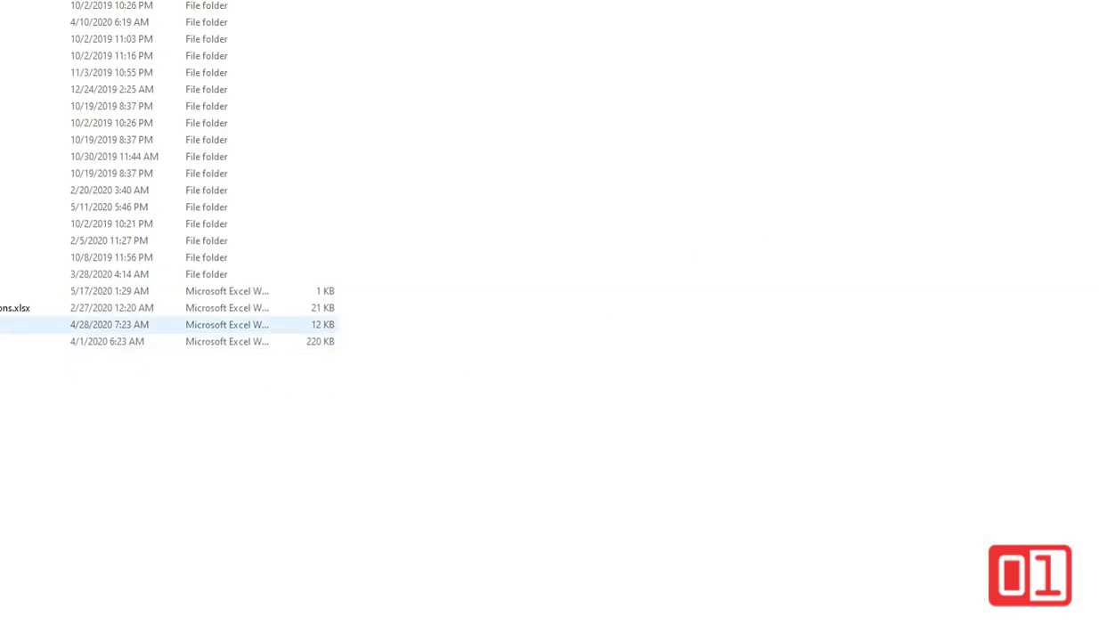
double_click(134, 324)
left_click(343, 440)
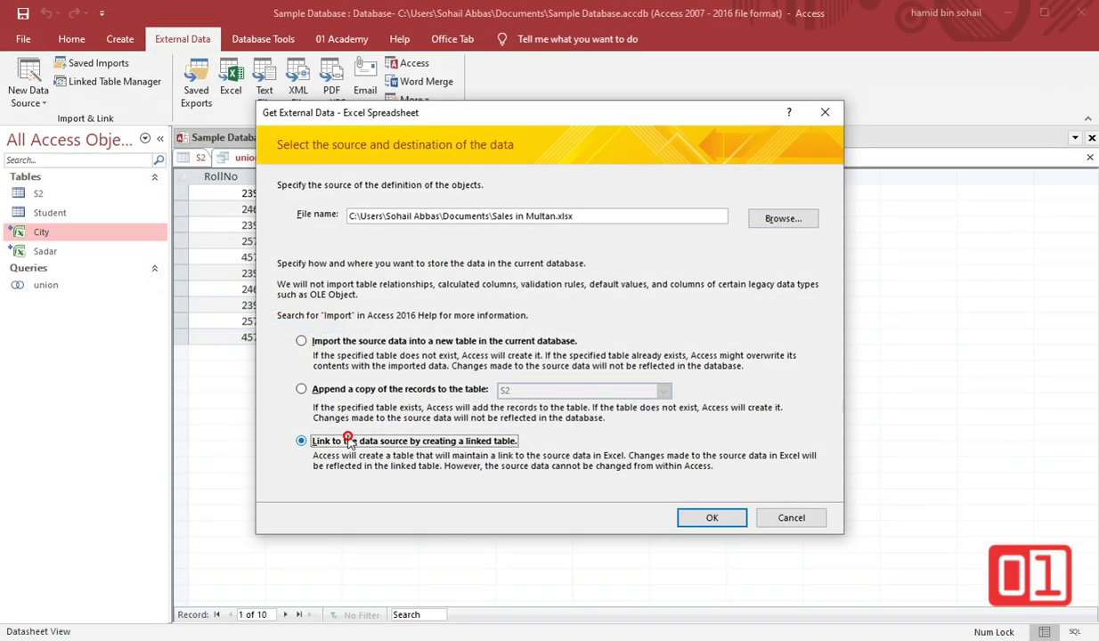
left_click(708, 518)
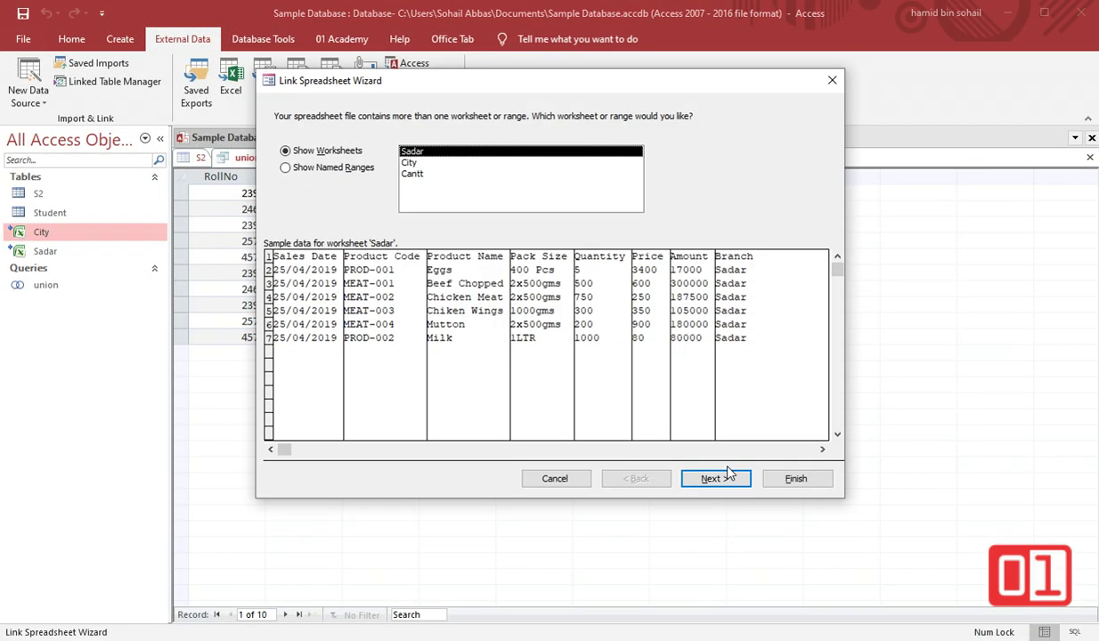
left_click(419, 175)
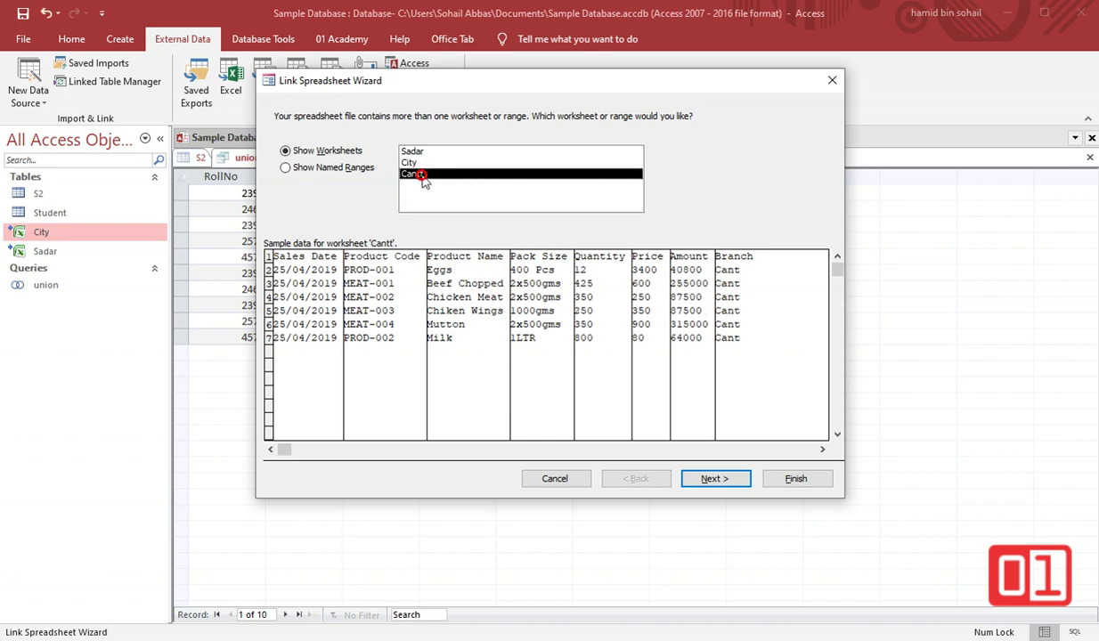
left_click(823, 477)
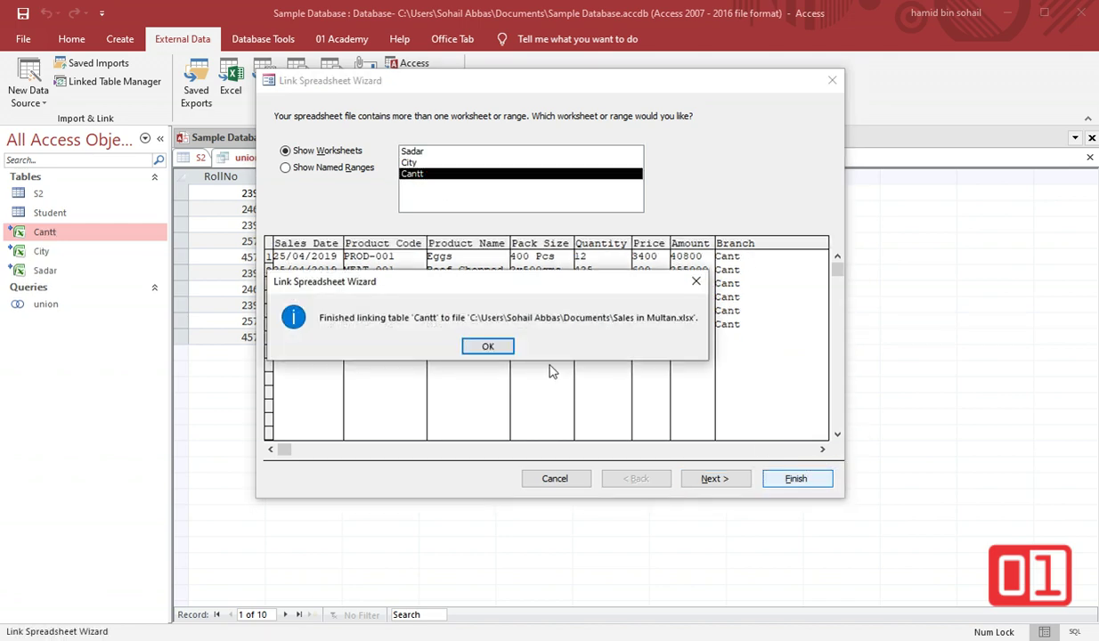
left_click(490, 346)
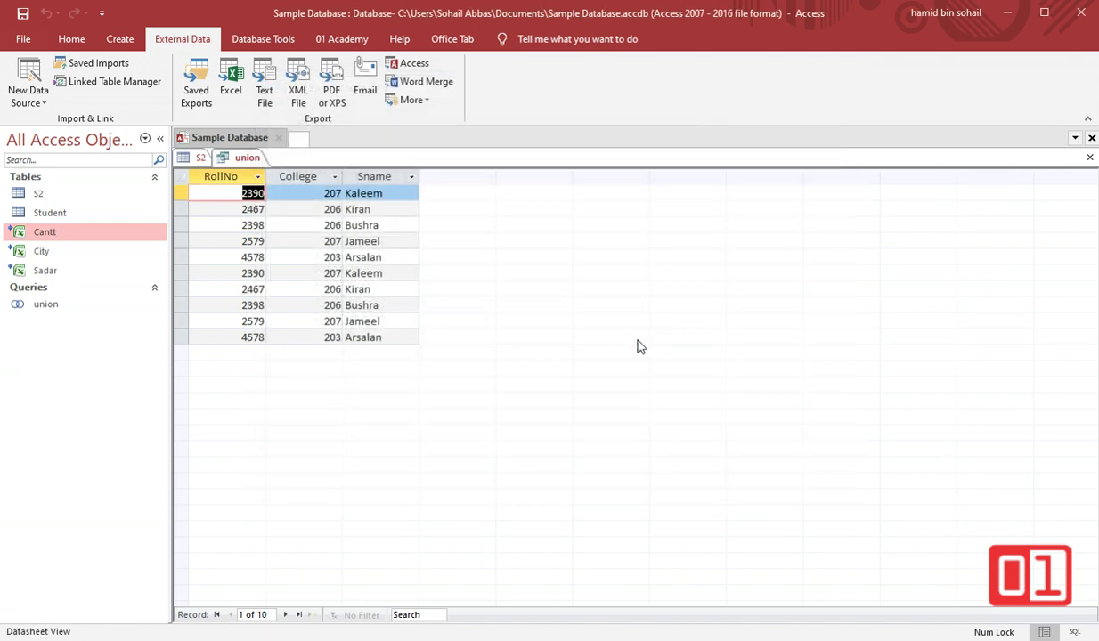
Open the Cantt, City and Sadar linked tables and select Sadar's Chiken Wings record.
double_click(70, 229)
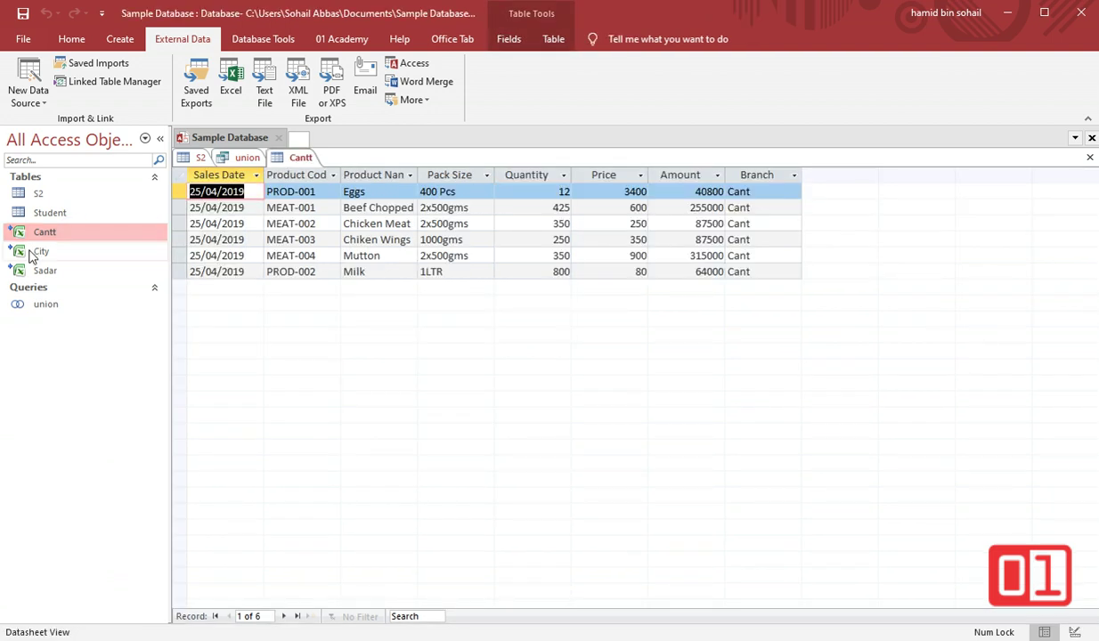
double_click(38, 254)
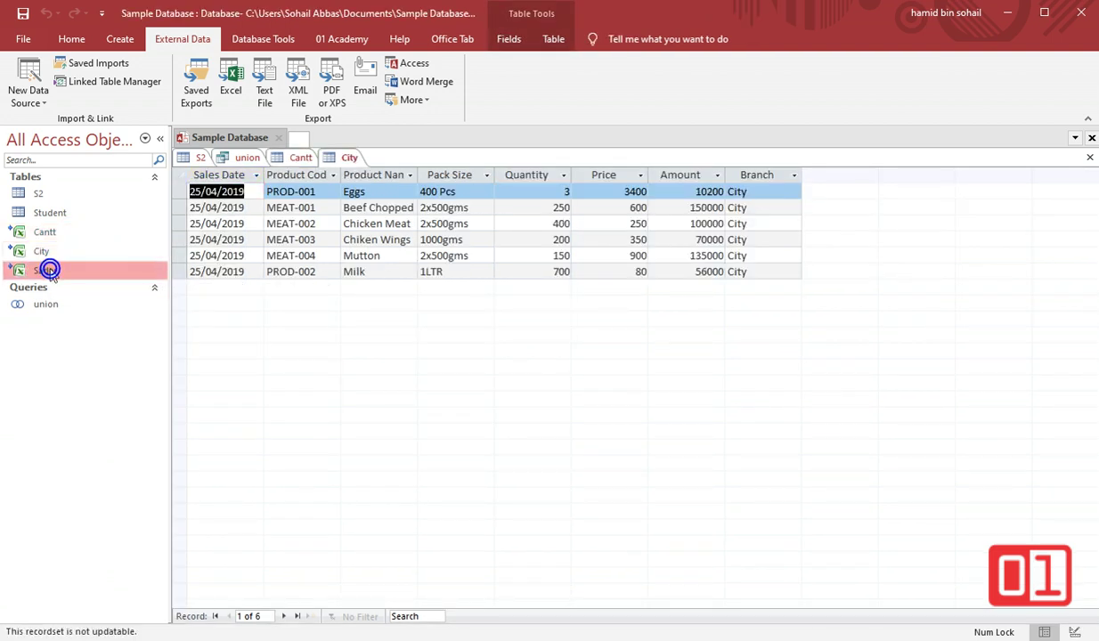
double_click(66, 272)
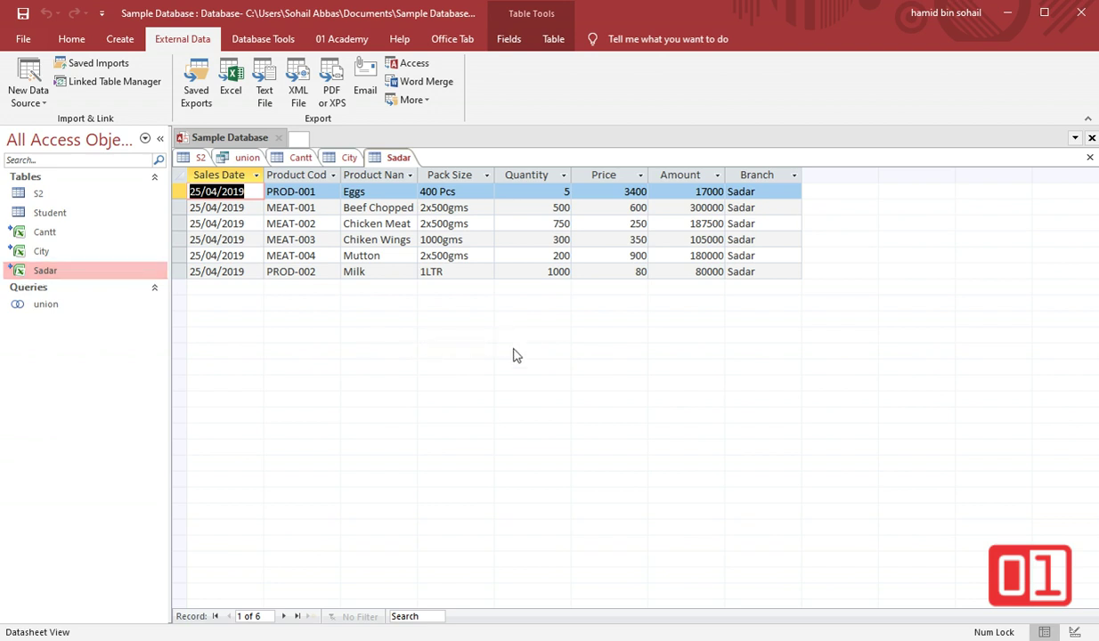
left_click(244, 241)
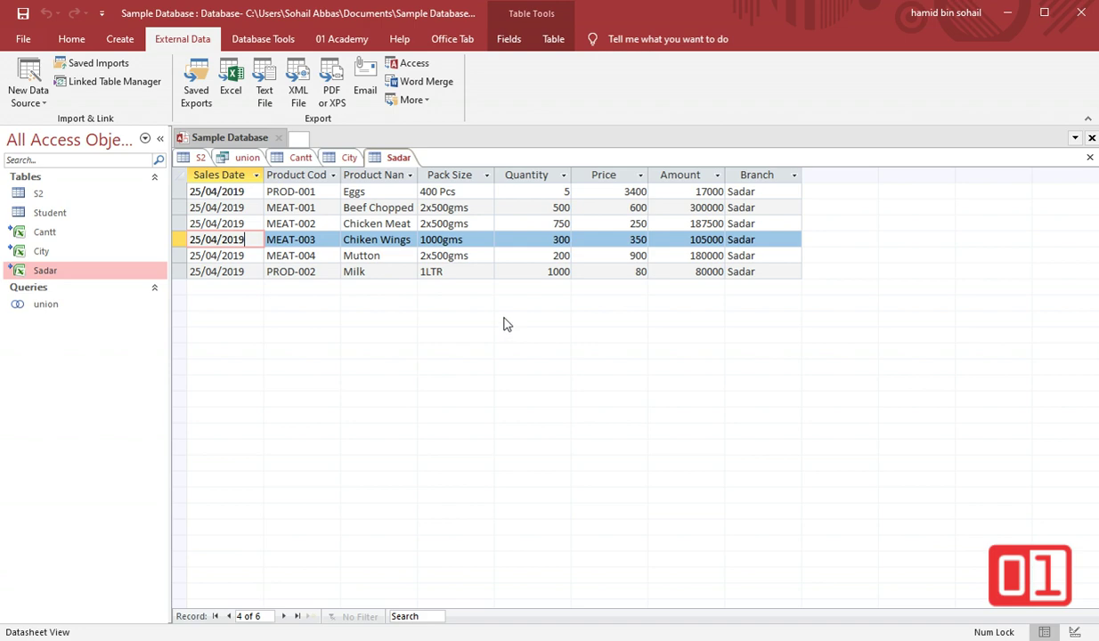
On Excel's Sadar sheet, change C3 from Beef Chopped to Beef.
key("alt+Tab")
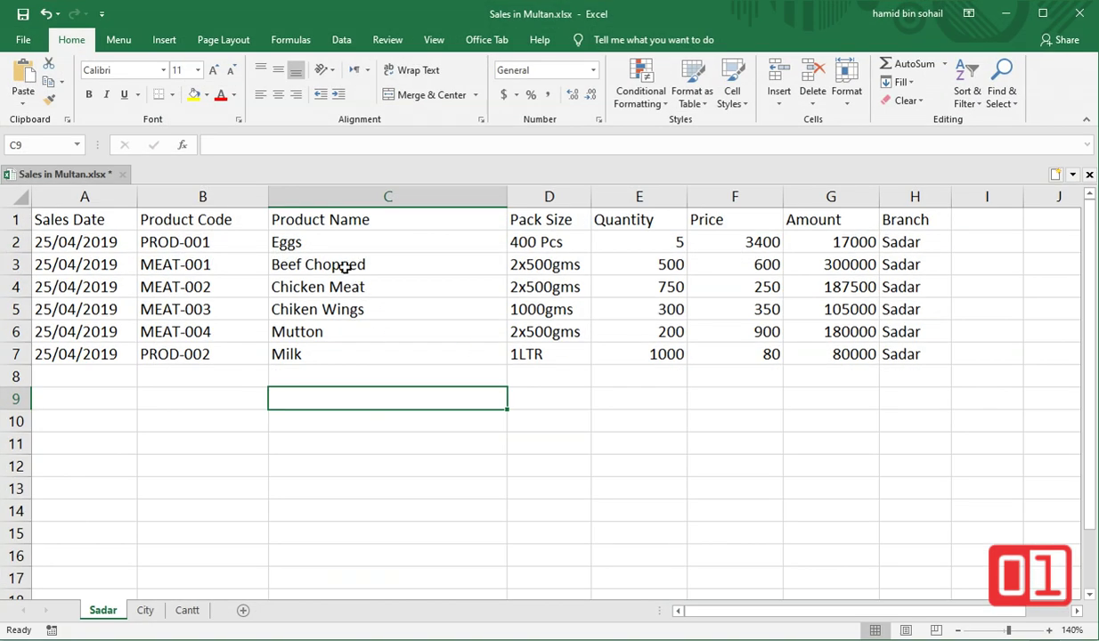
left_click(341, 266)
double_click(305, 264)
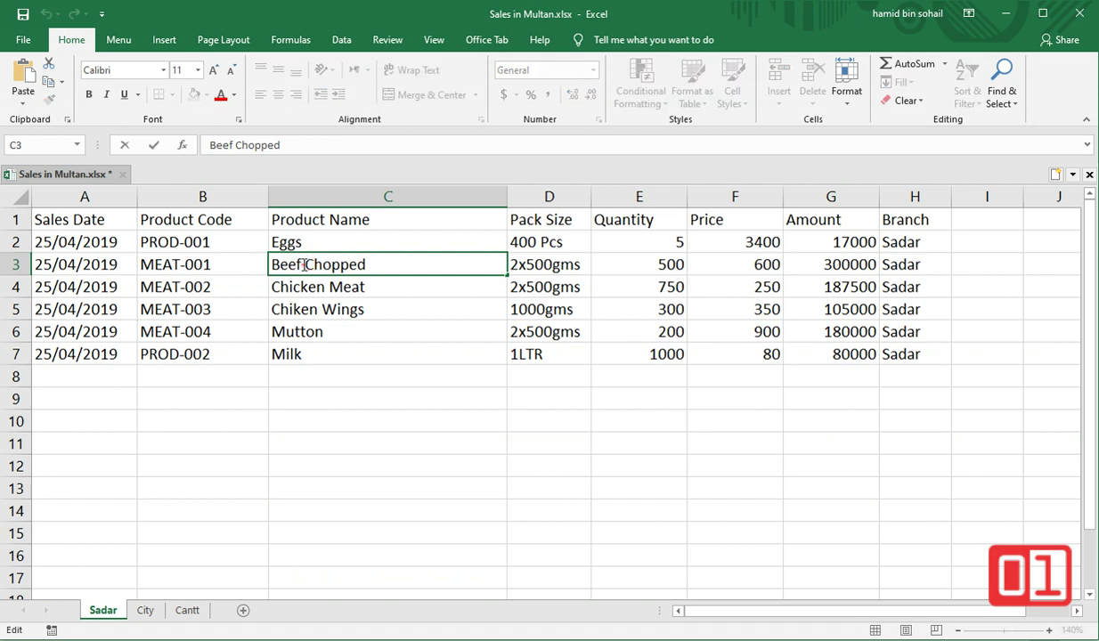
left_click_drag(304, 265, 381, 265)
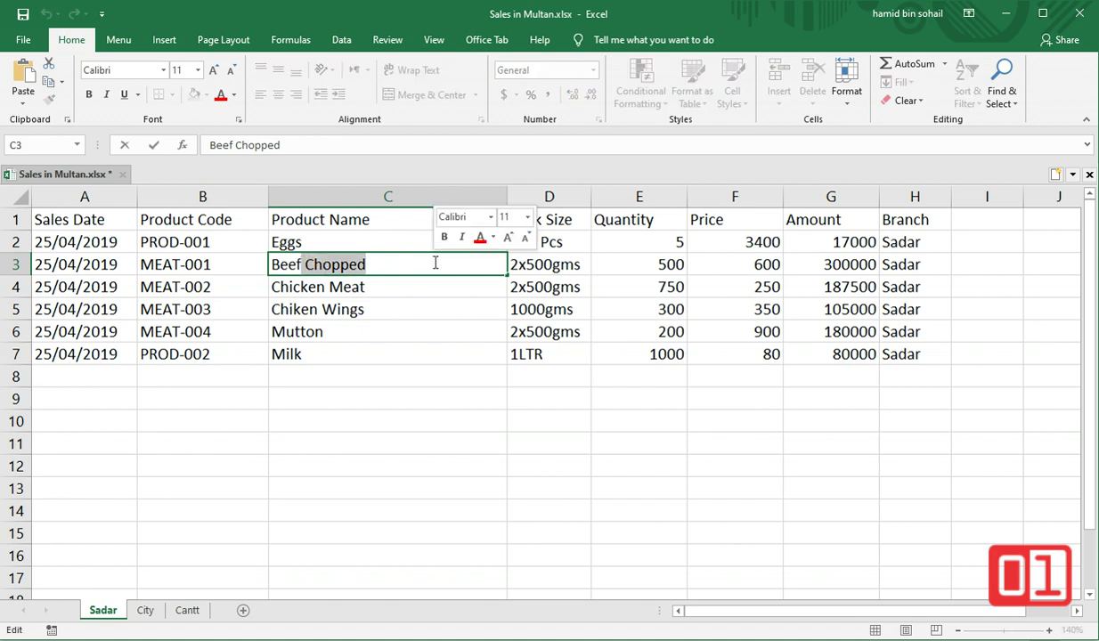
key("BackSpace")
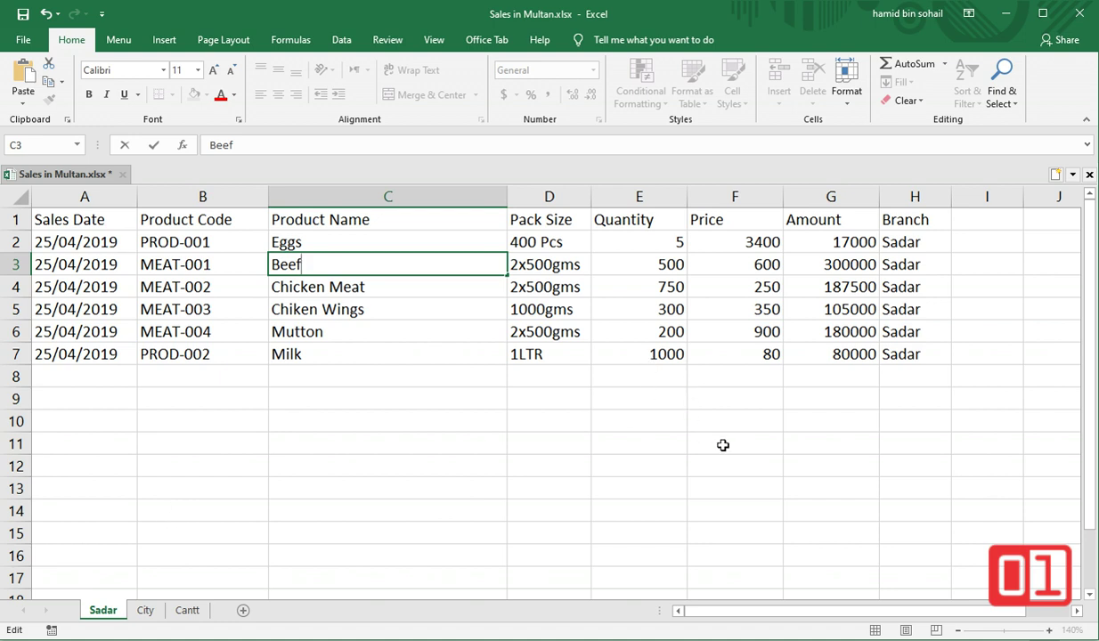
key("Return")
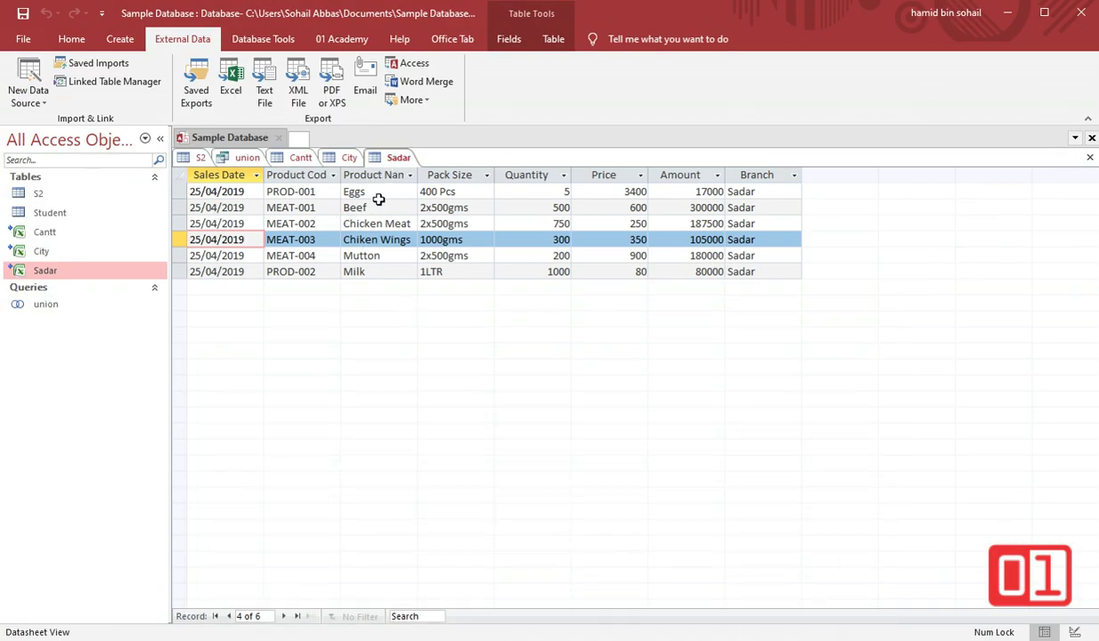
Confirm the linked Sadar table now shows Beef, then view the City and Cantt tables.
left_click(384, 207)
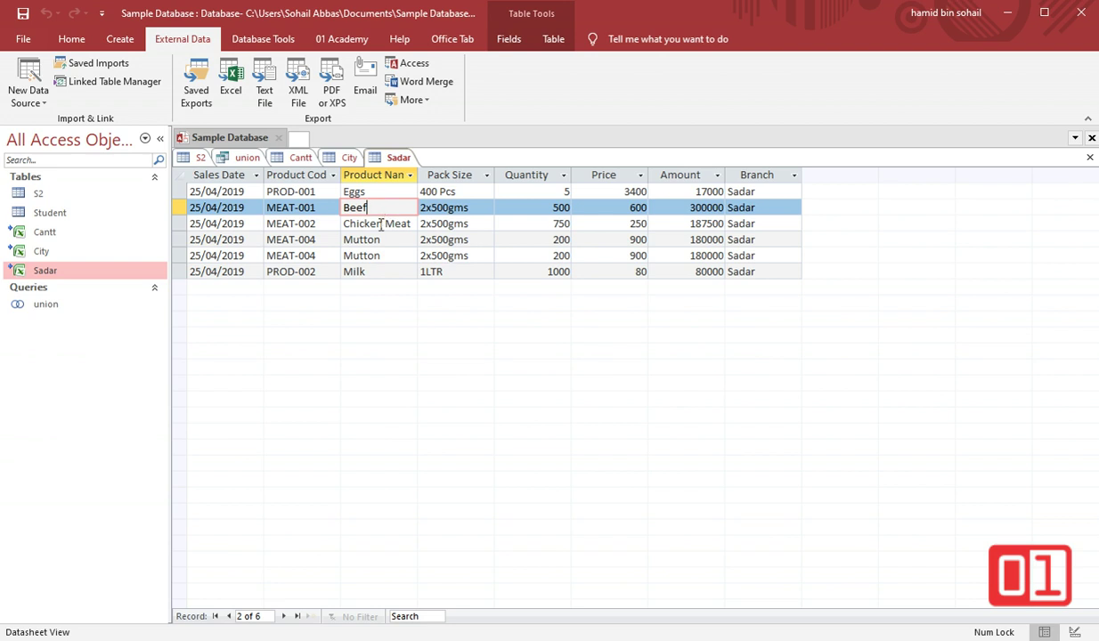
left_click(380, 223)
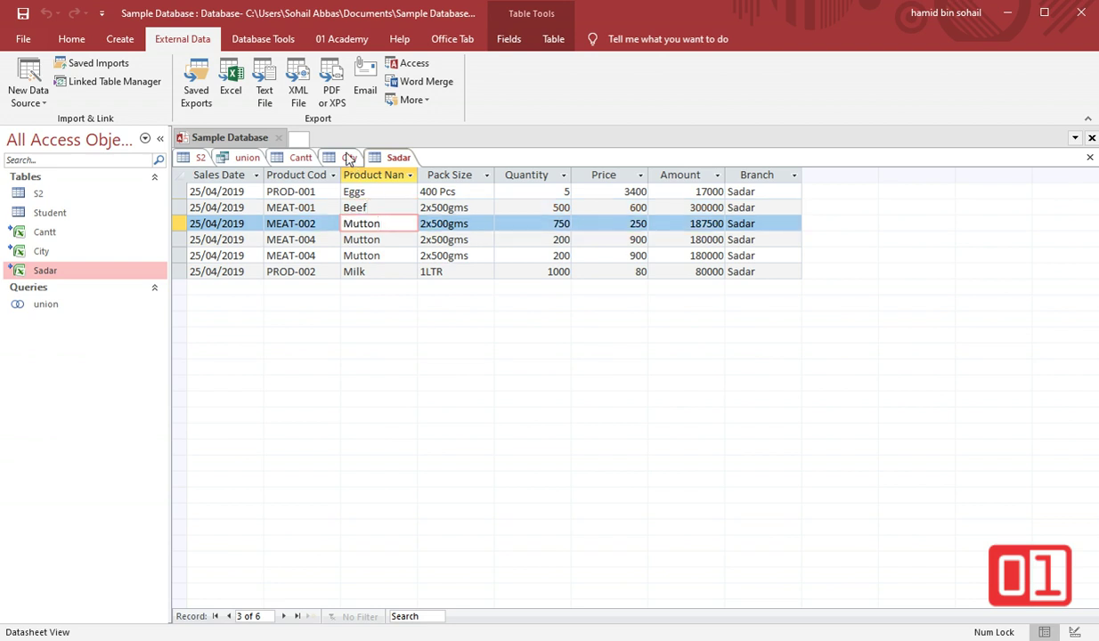
left_click(349, 157)
left_click(300, 157)
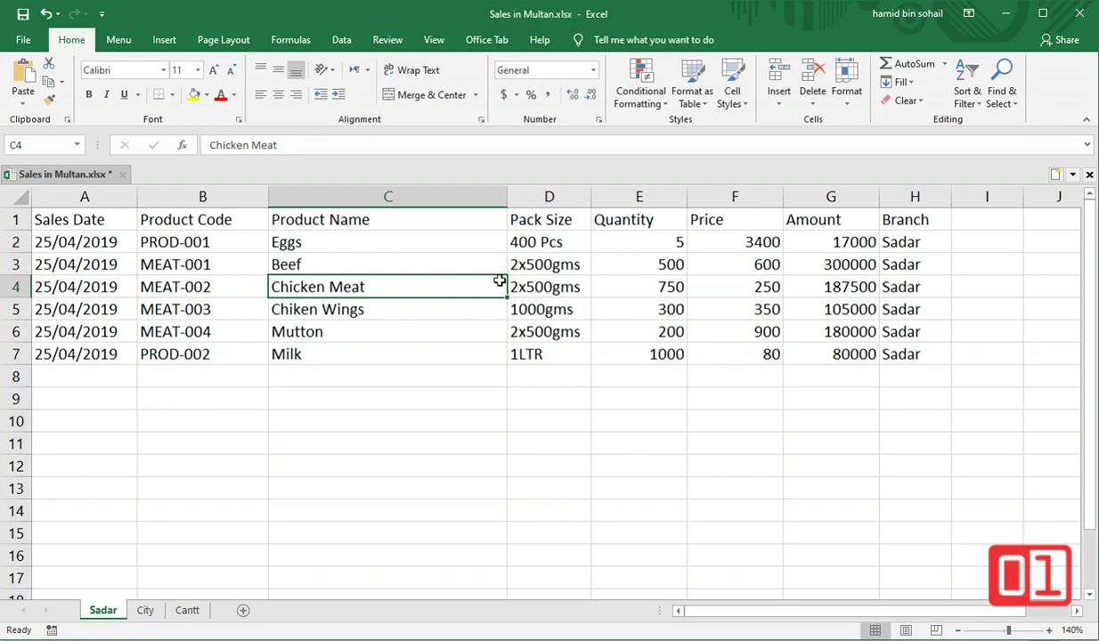
On the City sheet, change C3 from Beef Chopped to Beef.
left_click(145, 610)
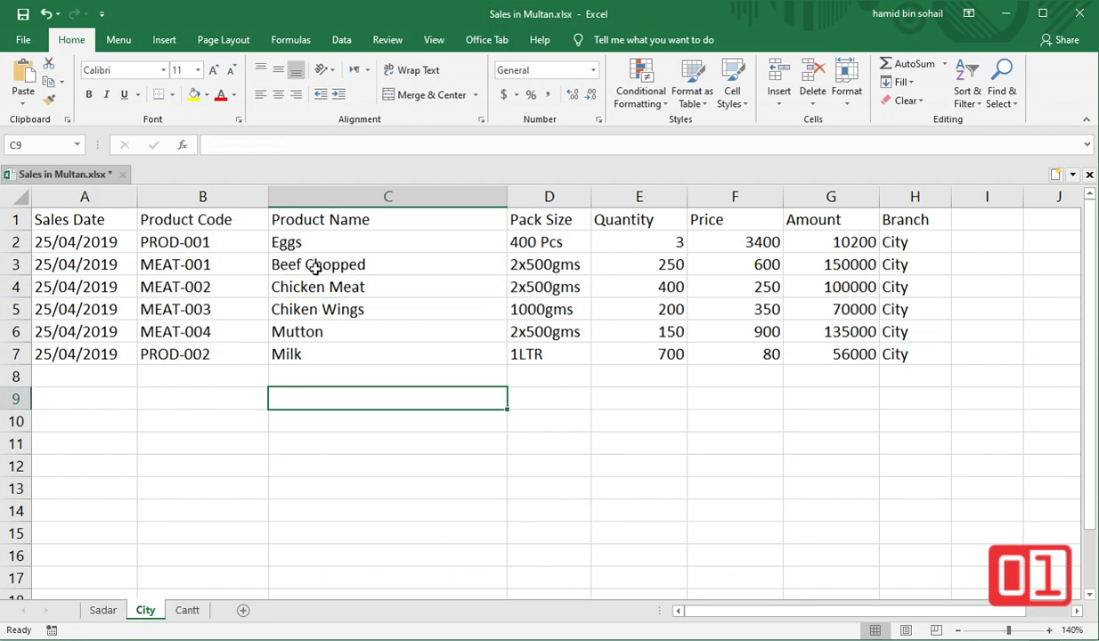
double_click(308, 263)
left_click_drag(307, 264, 437, 264)
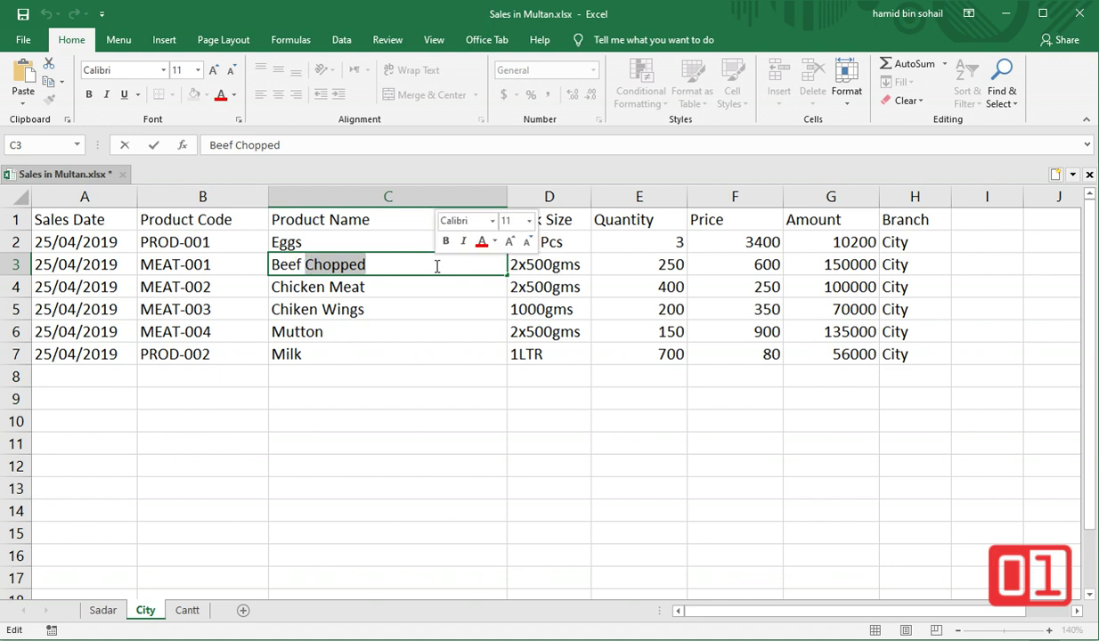
key("BackSpace")
key("Return")
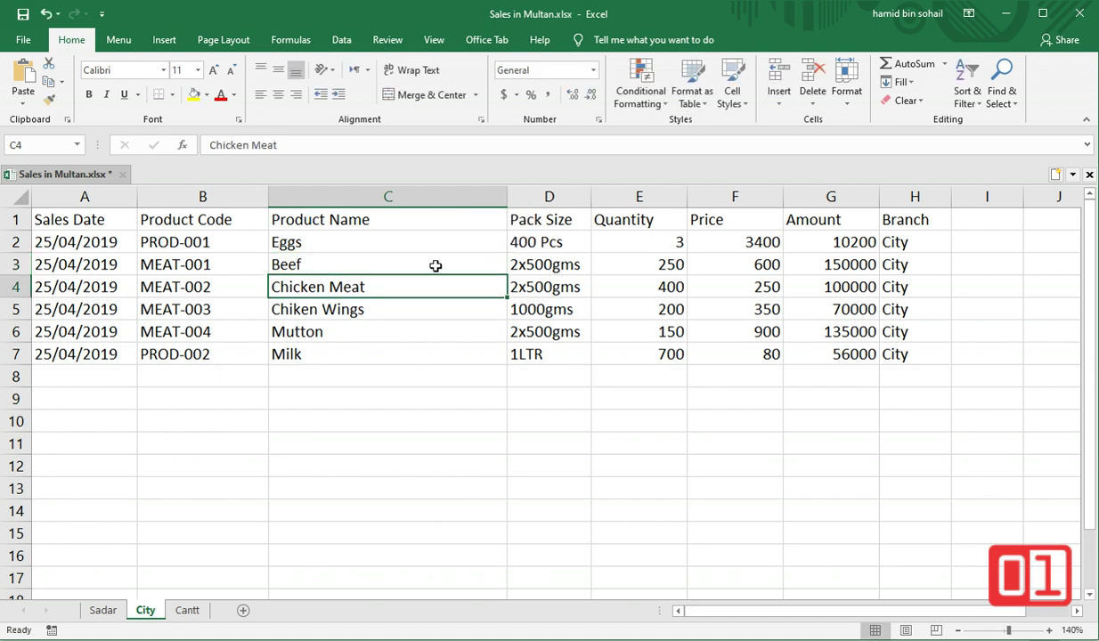
Change C3 on the Cantt sheet to Beef as well, then return to Access's City table.
left_click(187, 610)
double_click(388, 262)
key("BackSpace")
key("BackSpace")
key("BackSpace")
key("BackSpace")
key("BackSpace")
key("BackSpace")
key("BackSpace")
key("BackSpace")
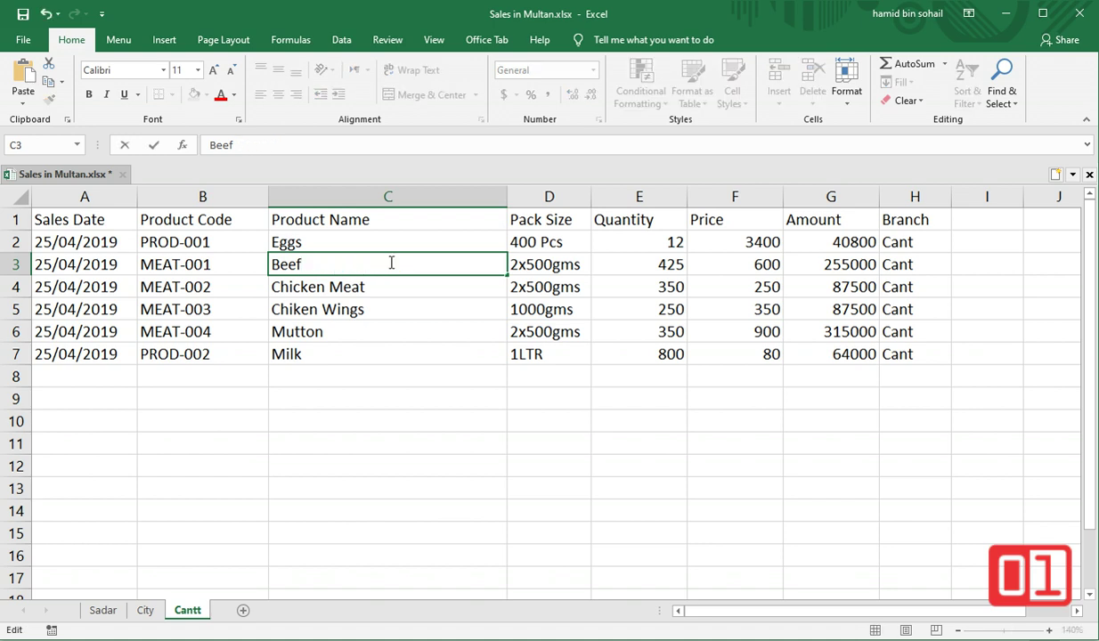
key("Return")
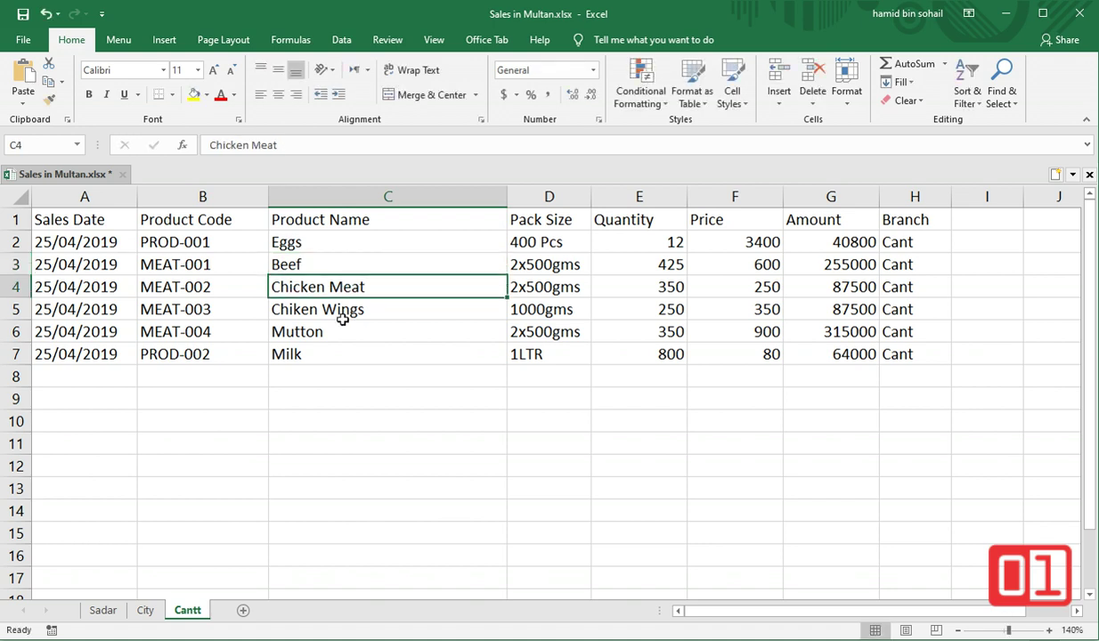
left_click(1006, 13)
left_click(332, 158)
Close the City, Sadar, Cantt and S2 tables and the union query, saving the query.
left_click(392, 158)
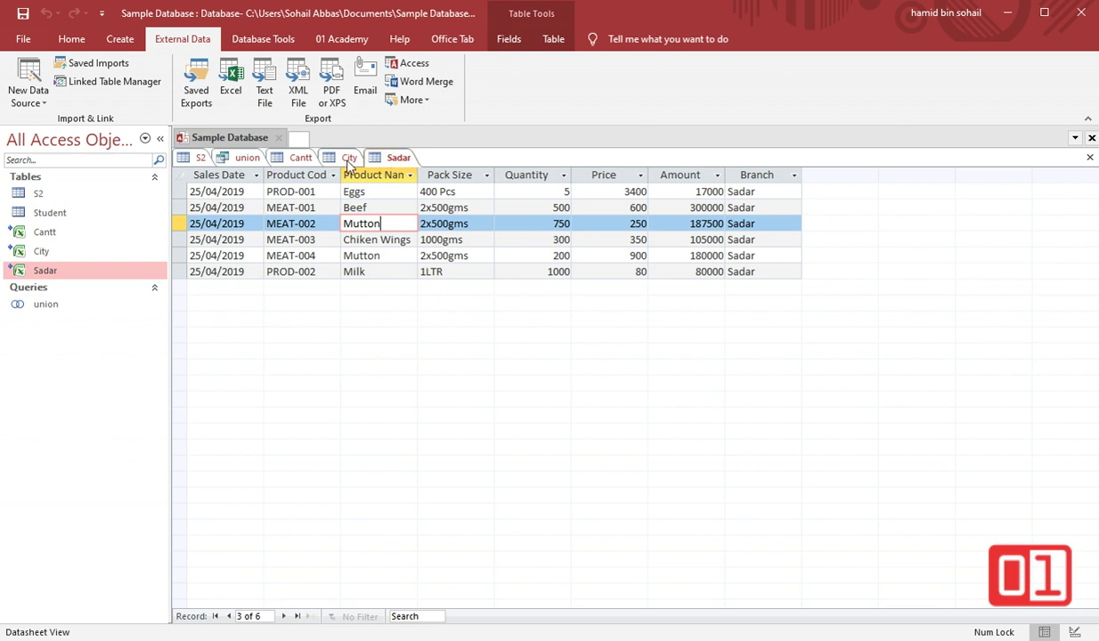
left_click(347, 161)
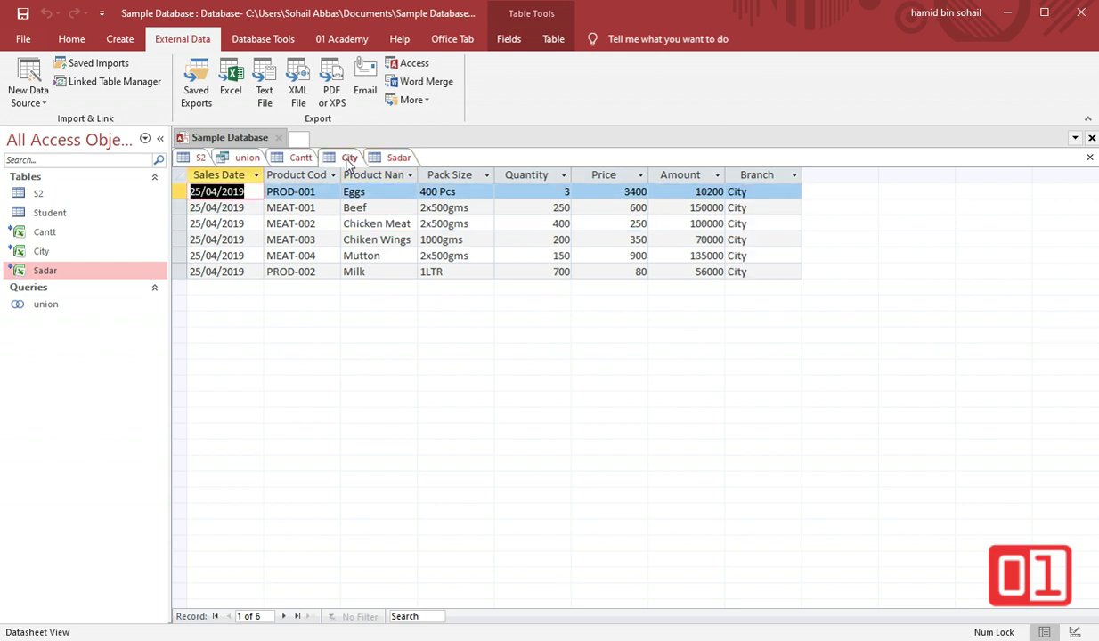
left_click(1090, 157)
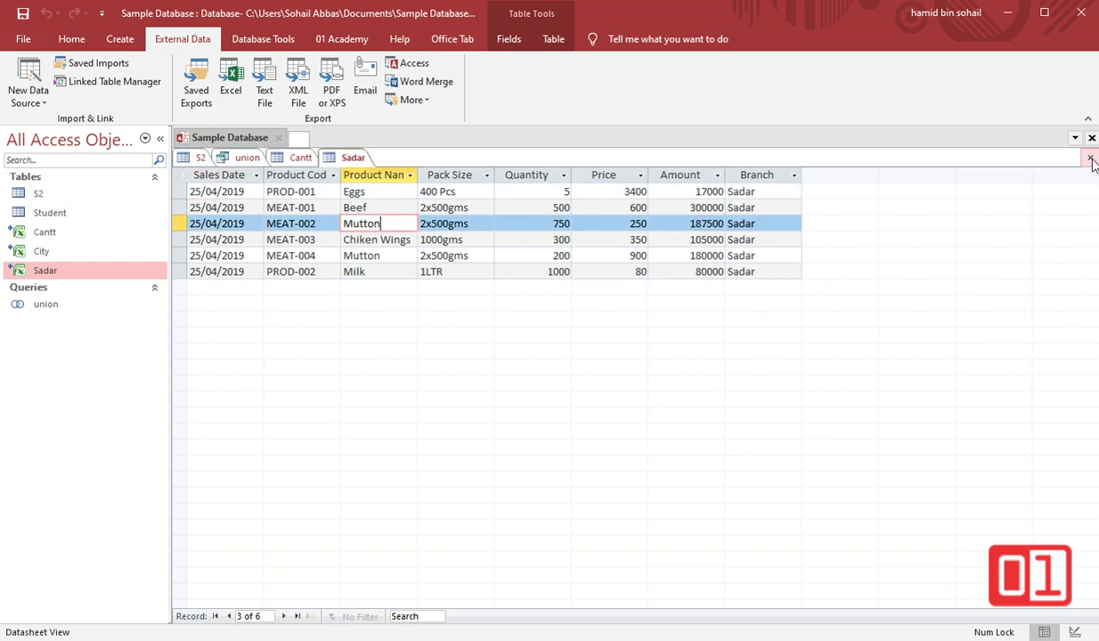
left_click(1091, 158)
left_click(1090, 158)
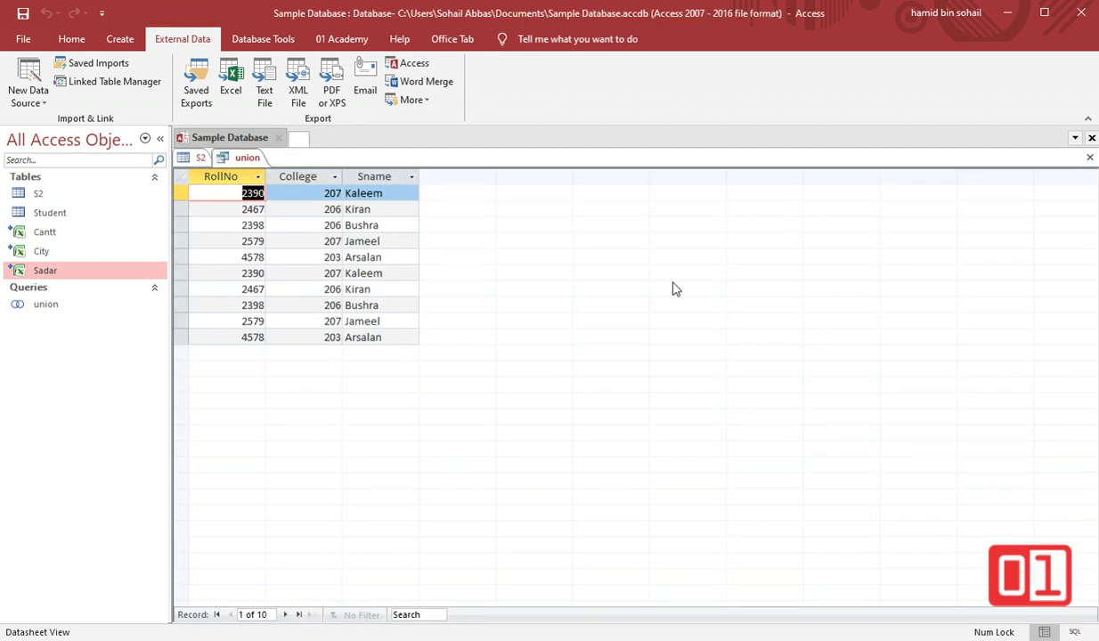
left_click(1089, 158)
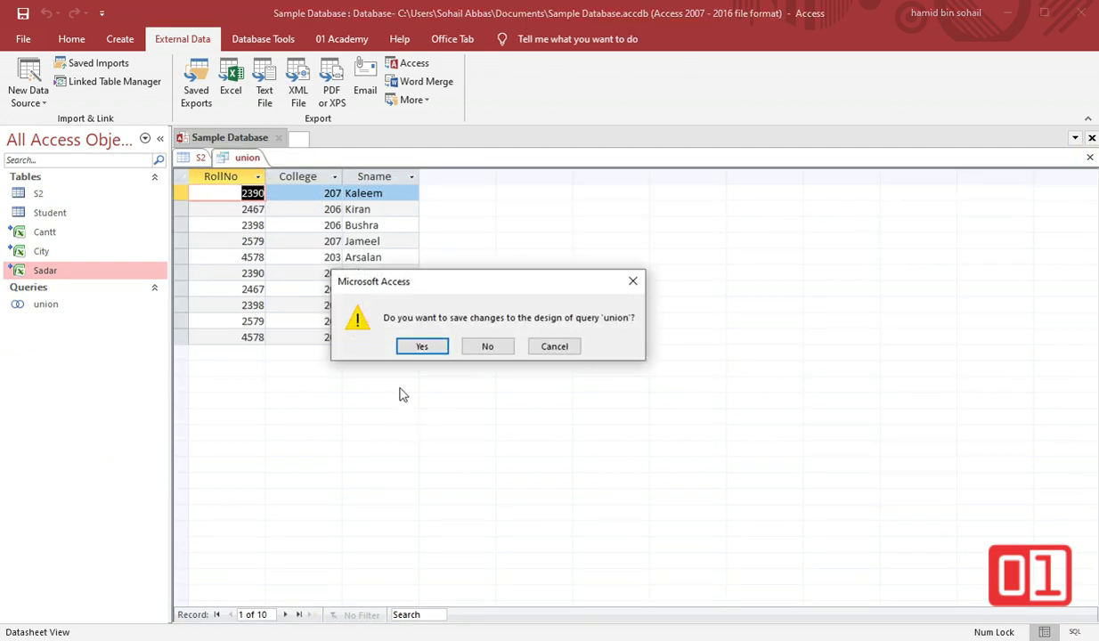
left_click(418, 345)
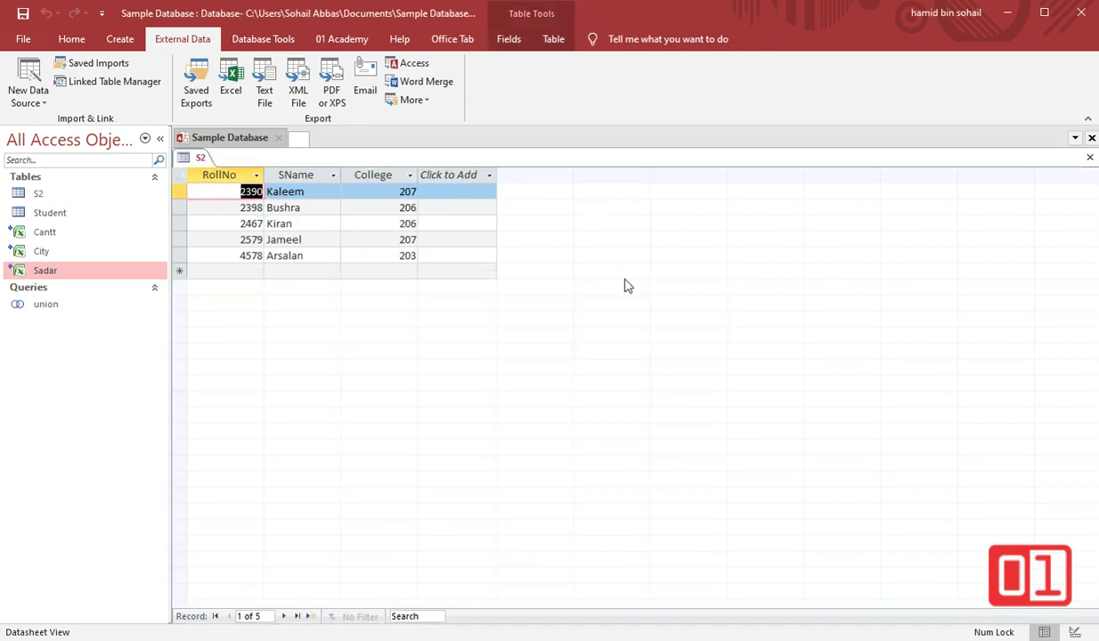
left_click(1091, 157)
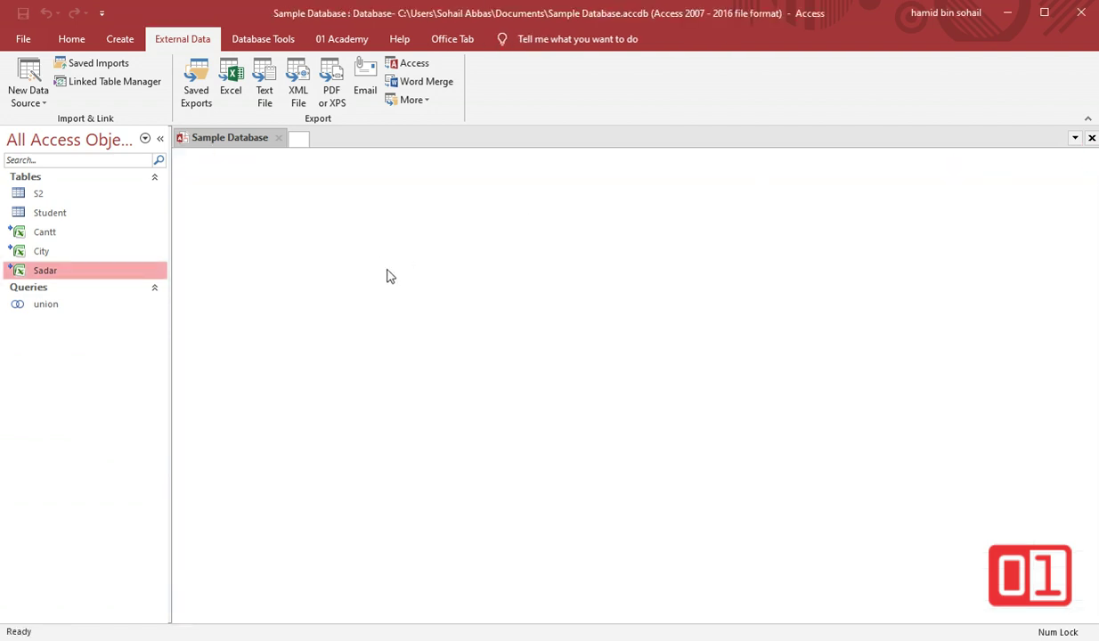
left_click(52, 231)
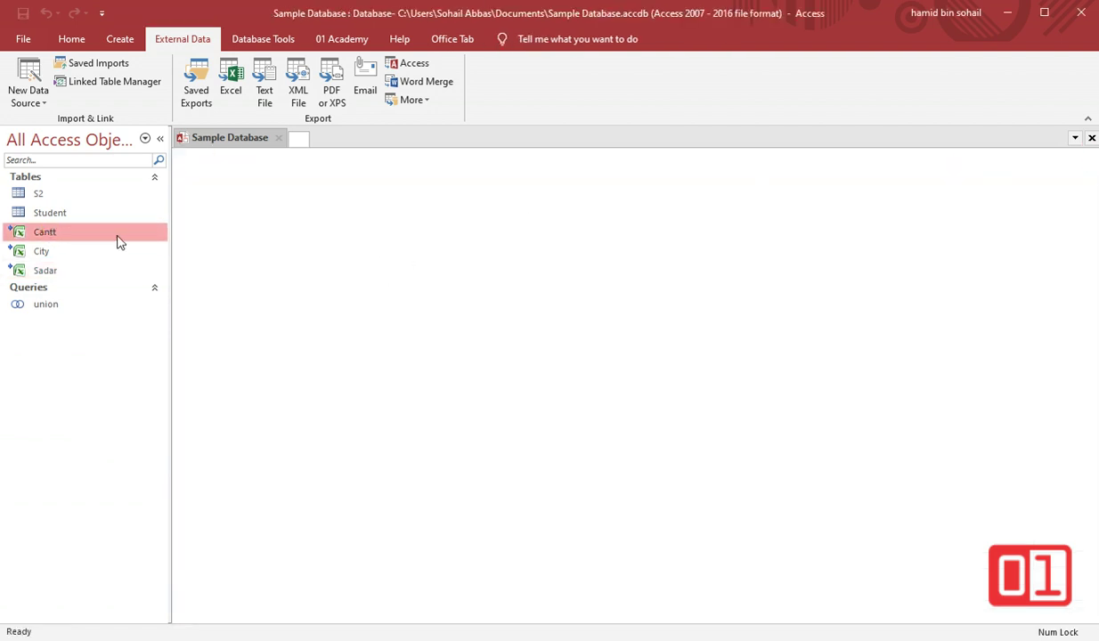
Create a blank query with SQL SELECT * FROM Cantt and view its six records.
left_click(114, 36)
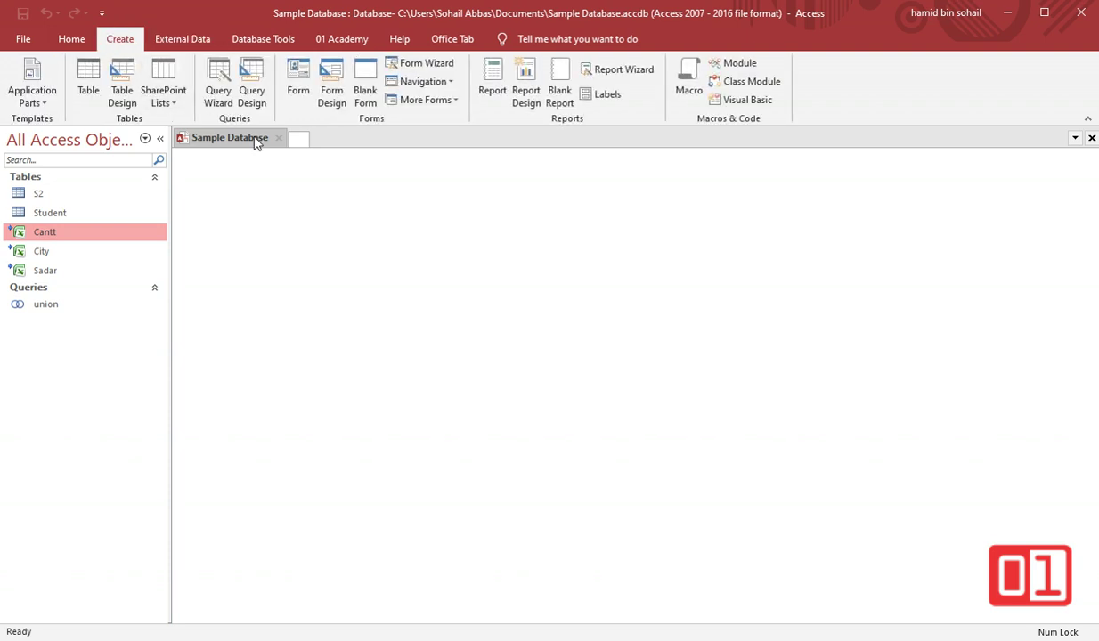
left_click(256, 84)
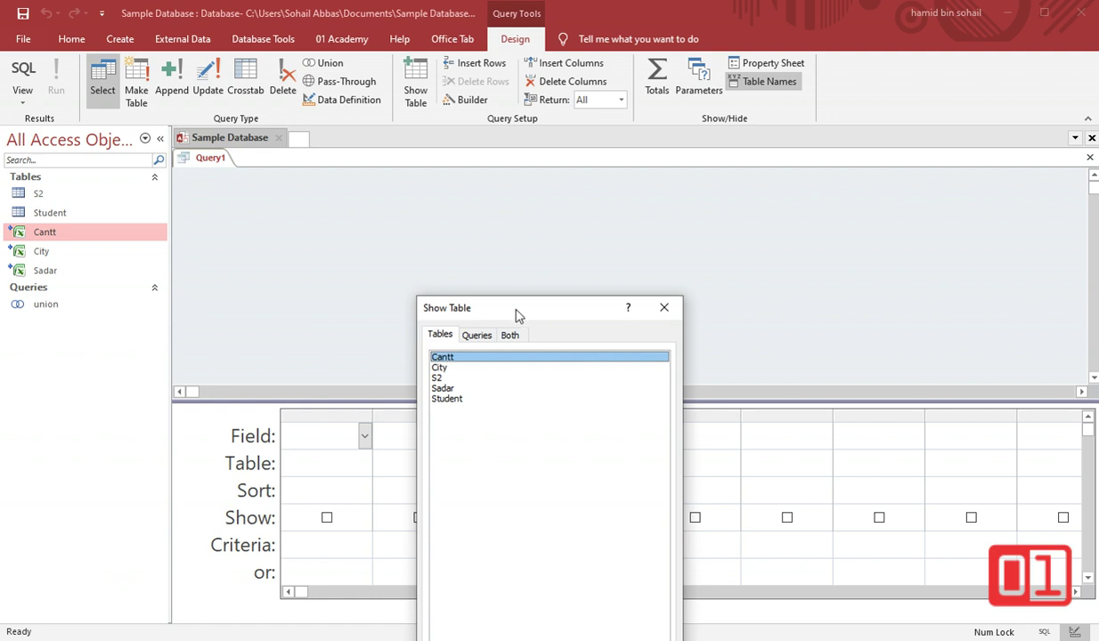
left_click_drag(515, 310, 512, 147)
left_click(637, 528)
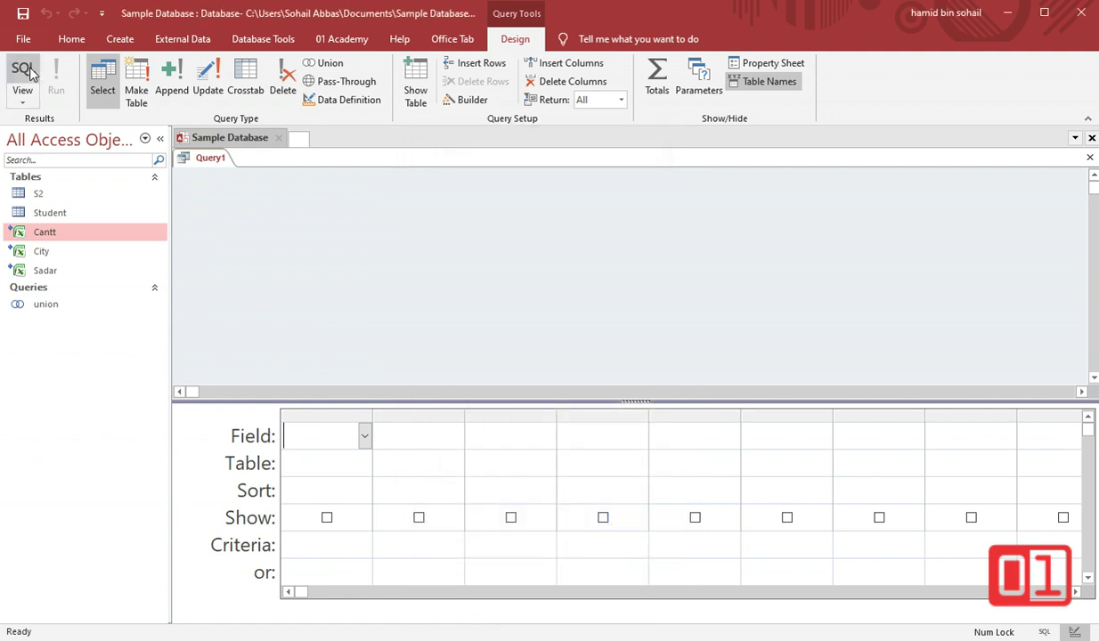
left_click(24, 71)
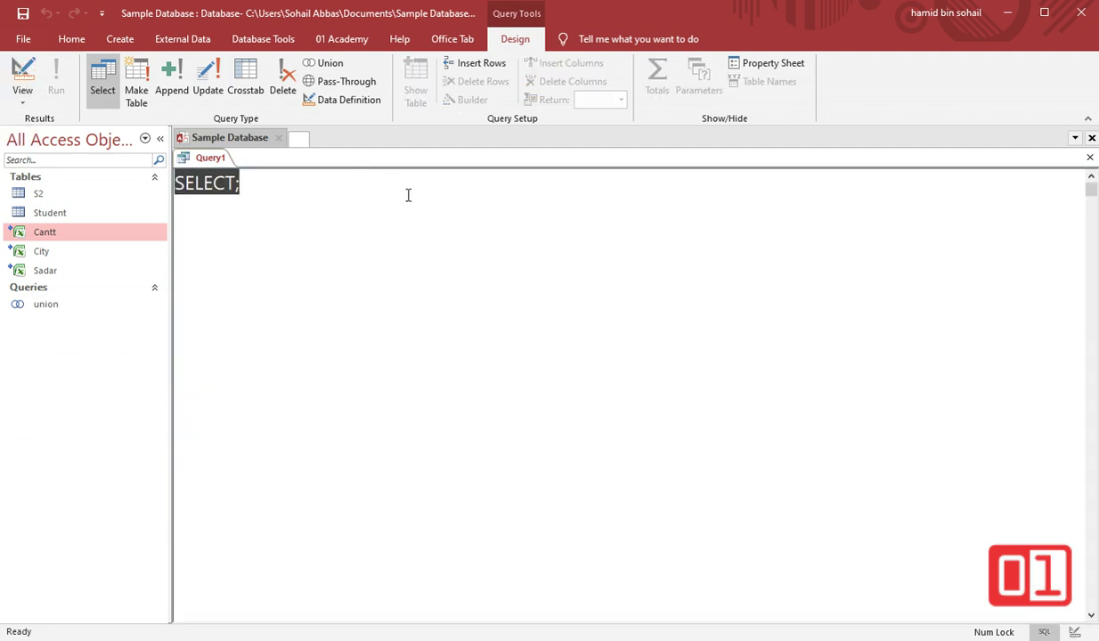
left_click(234, 188)
type("*")
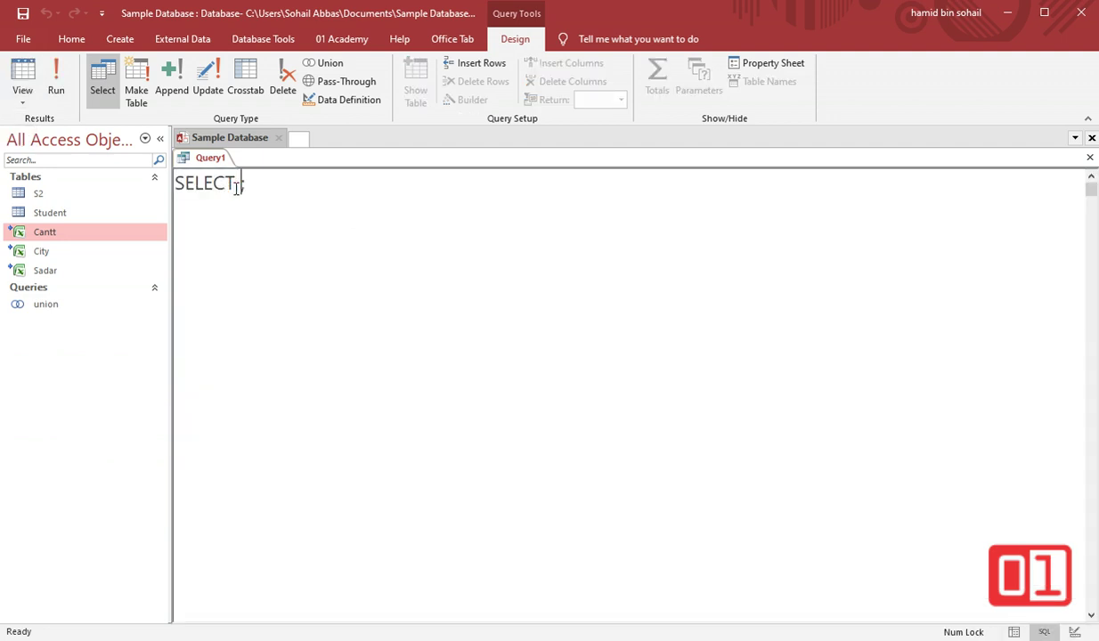
type(" FROM Cantt")
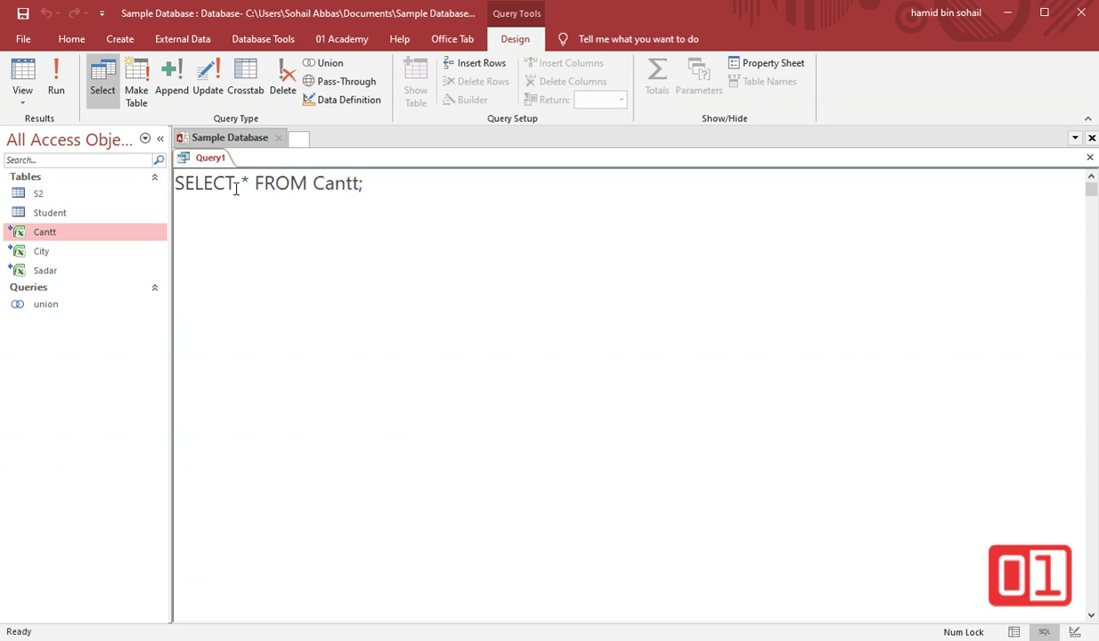
left_click(26, 71)
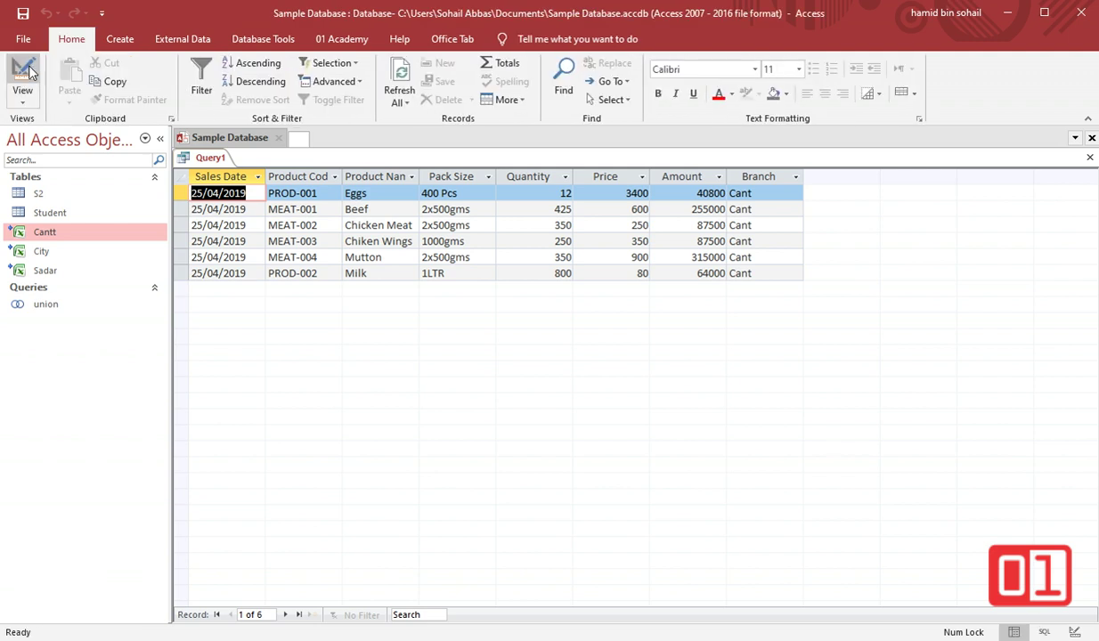
Extend the SQL with UNION SELECT * FROM City and view the twelve combined rows.
left_click(27, 71)
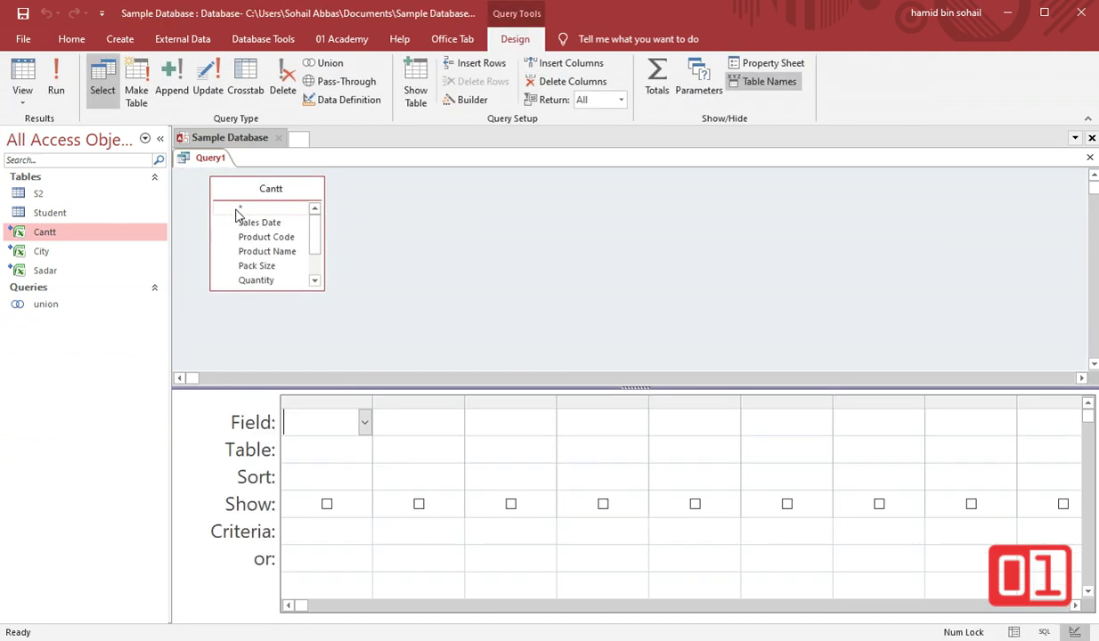
left_click(23, 97)
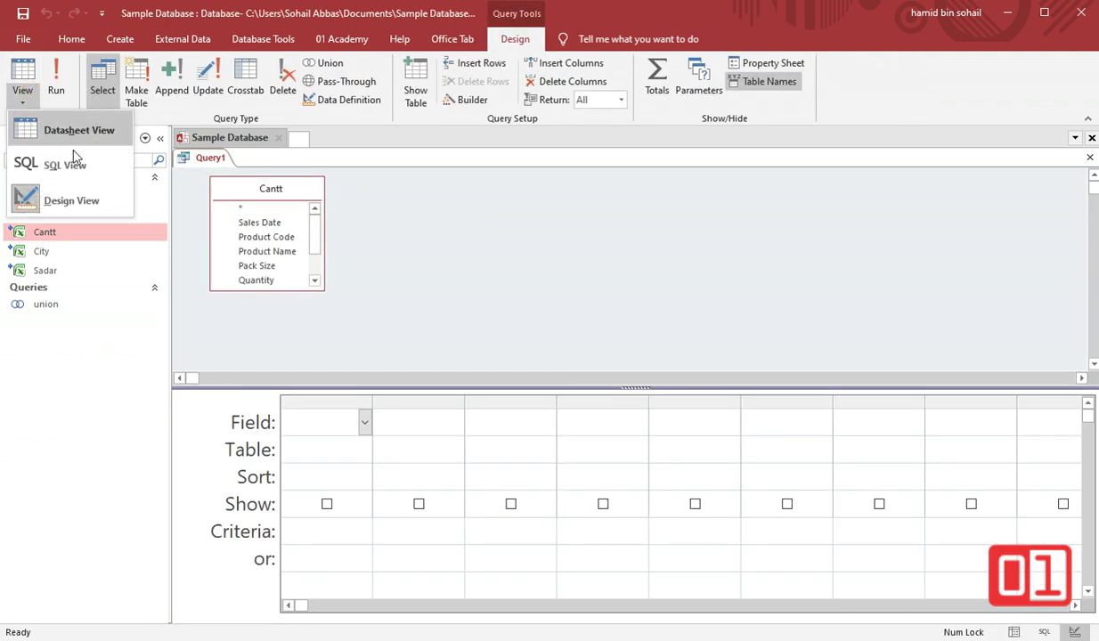
left_click(67, 166)
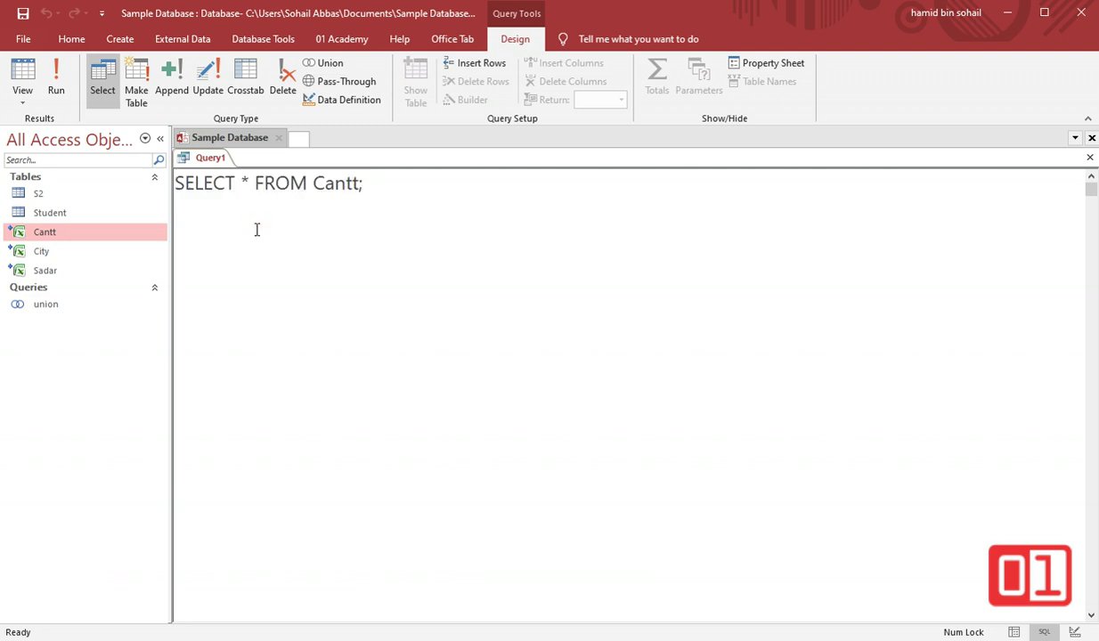
type("UNION")
key("Return")
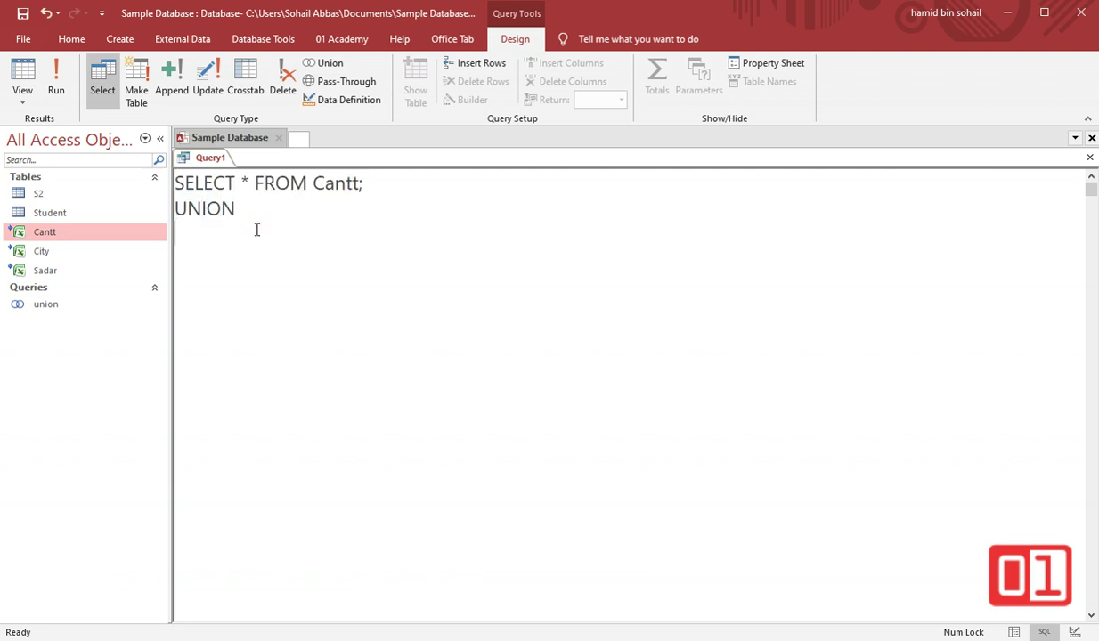
type("SELECT * ")
type("FR")
type("OM Ci")
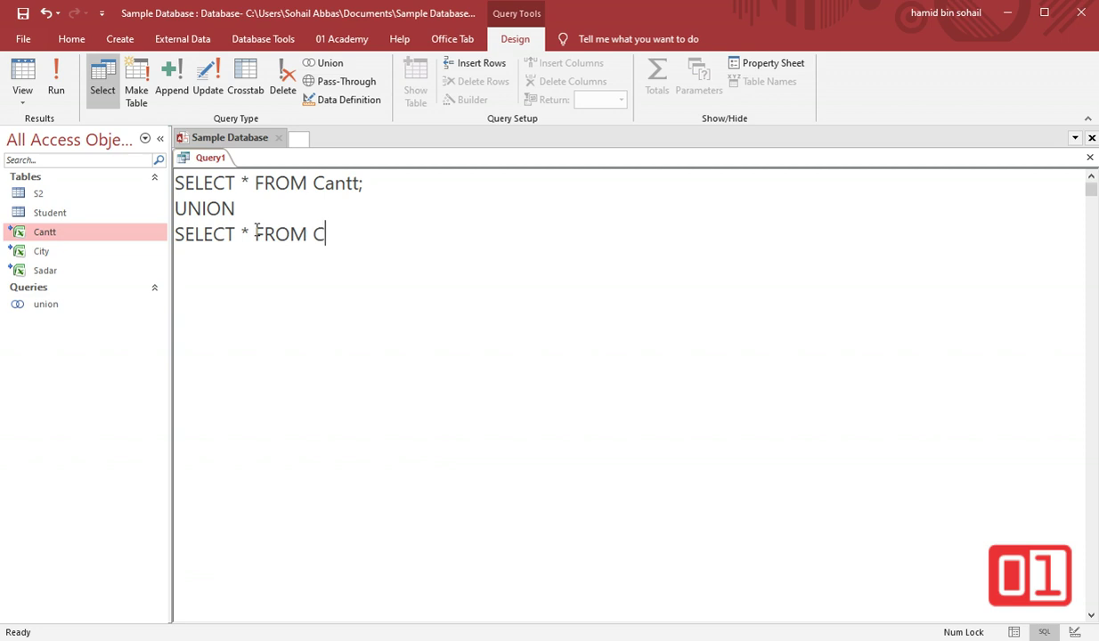
type("ty")
left_click(27, 76)
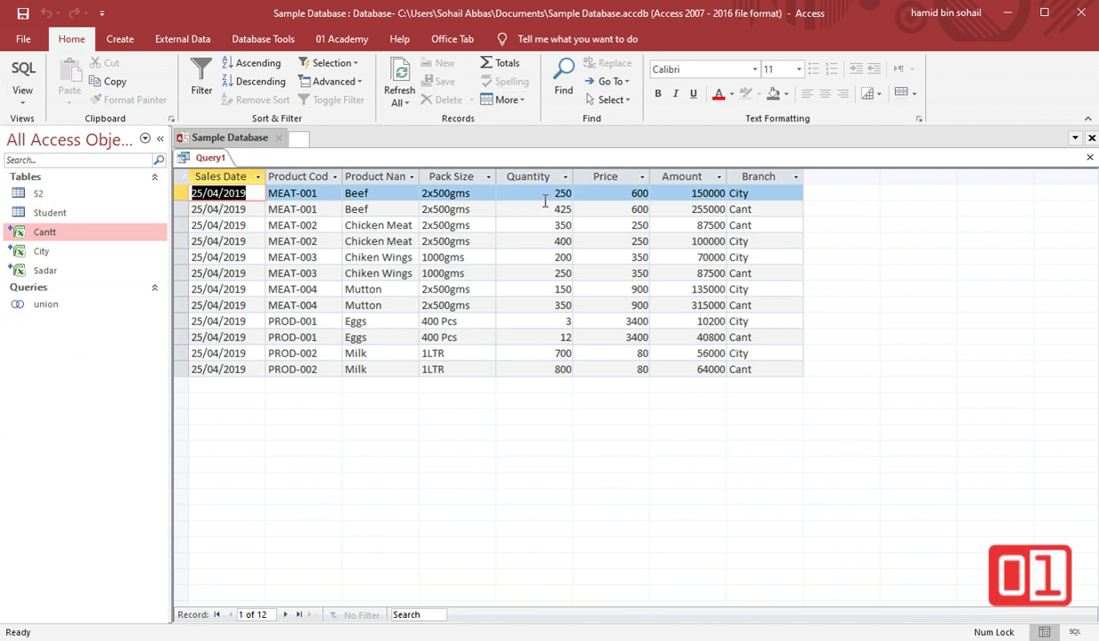
left_click(23, 71)
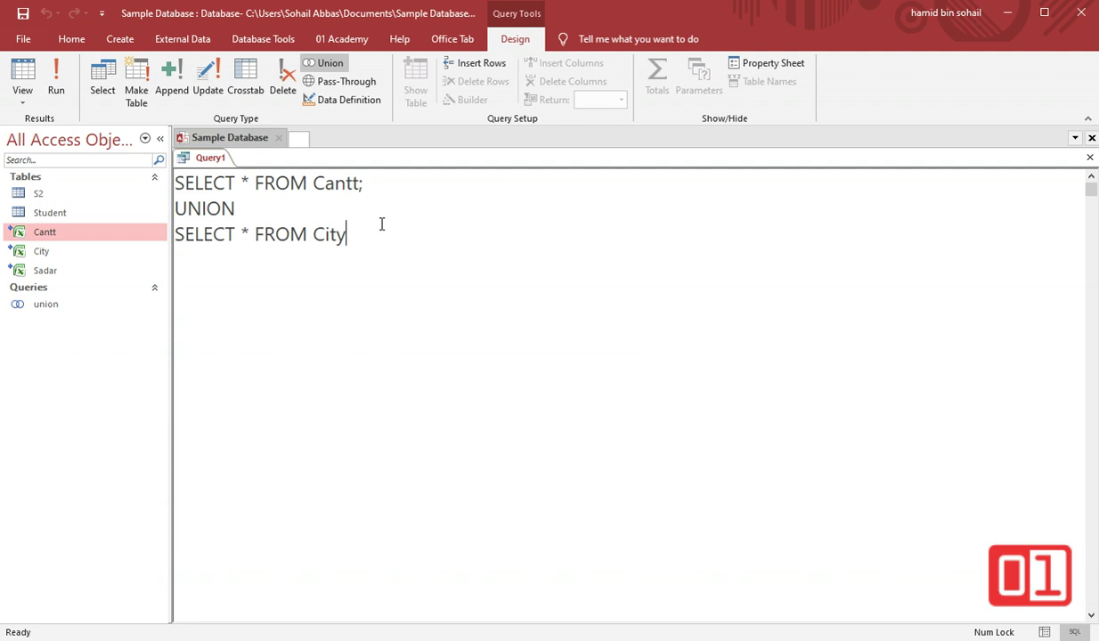
Change the UNION between Cantt and City to UNION ALL and run the query.
left_click(318, 205)
type("ALL")
left_click(22, 72)
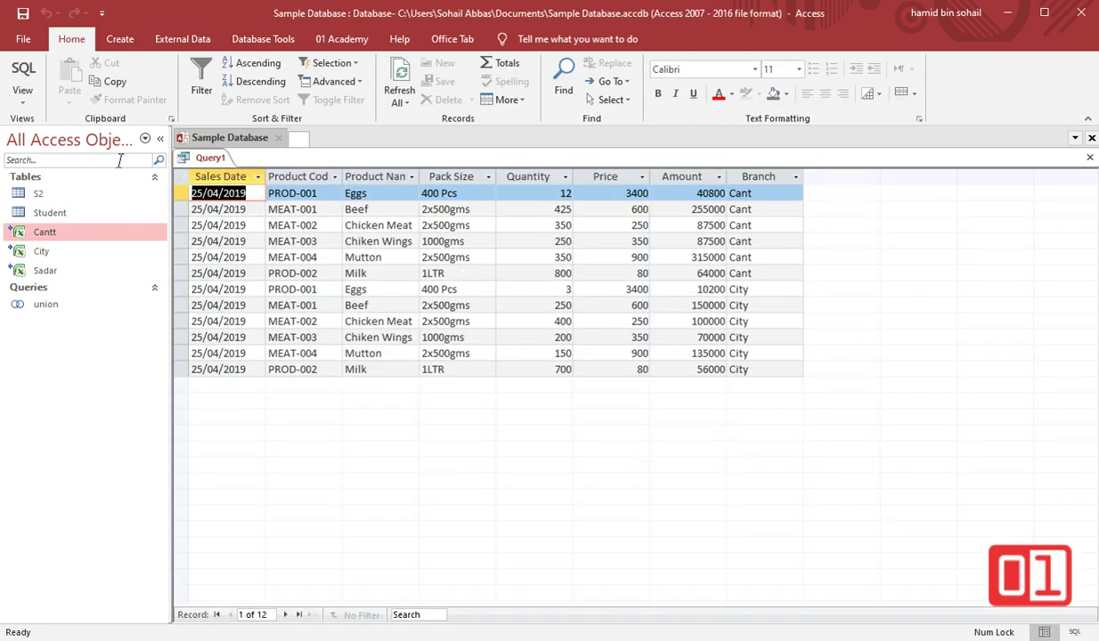
Append UNION ALL SELECT * FROM Sadar as a third SELECT in the SQL.
left_click(23, 70)
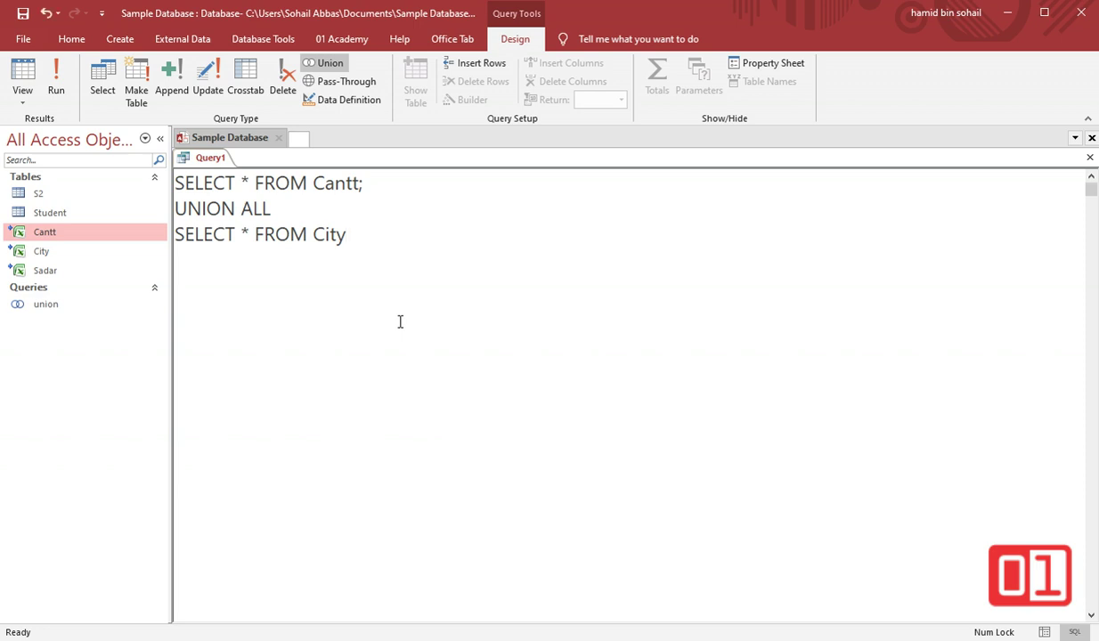
type("UNION ALL")
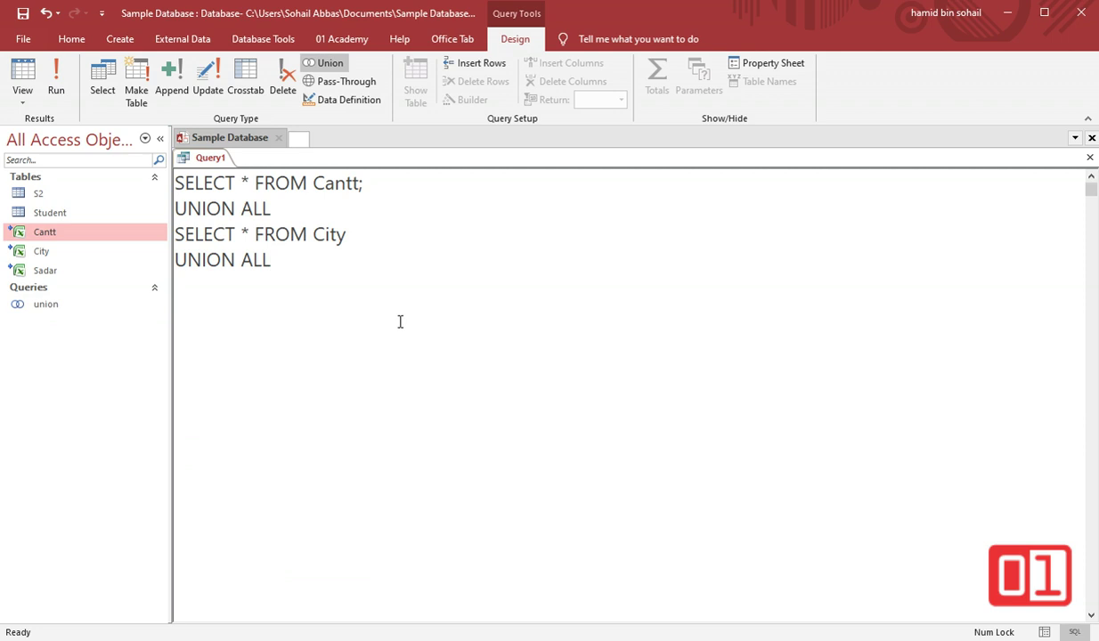
type("SELECT ")
type("*")
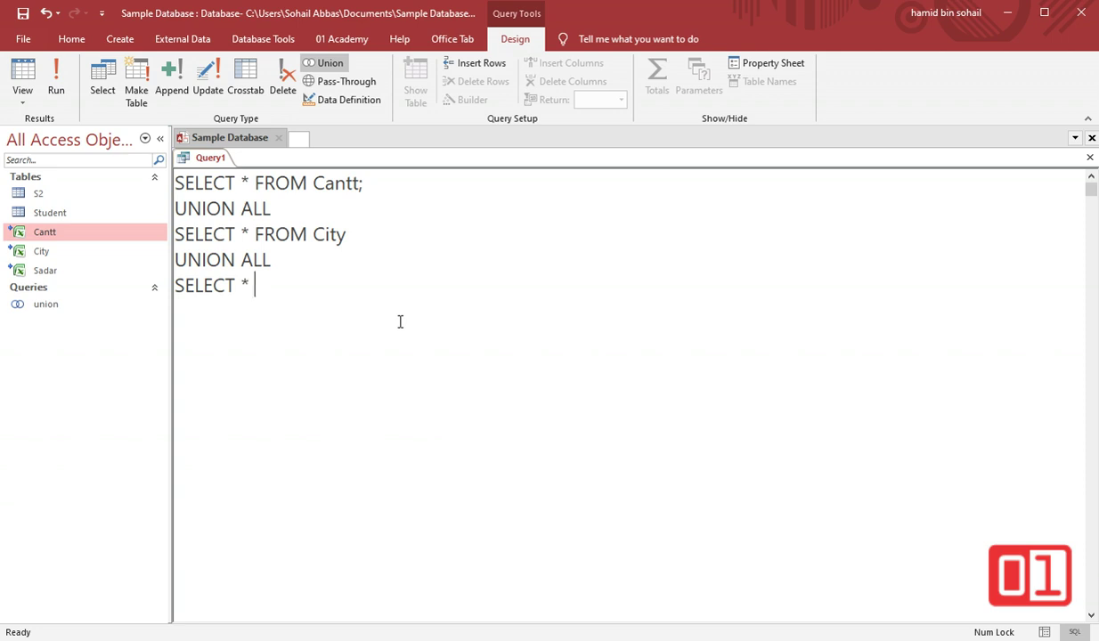
type(" F")
type("ROM")
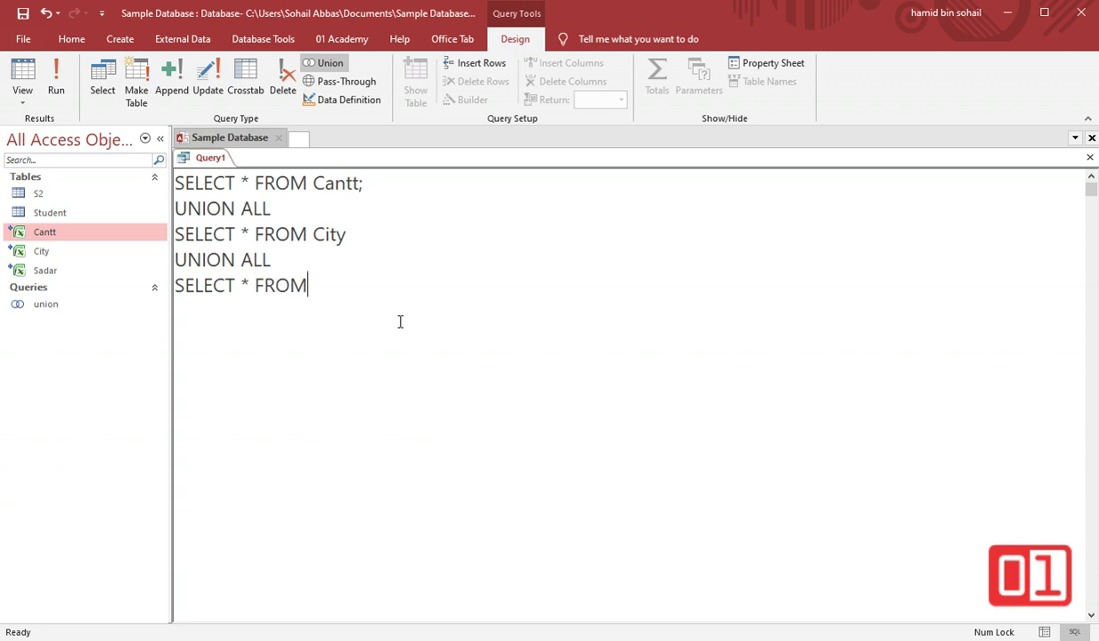
type(" Sadar")
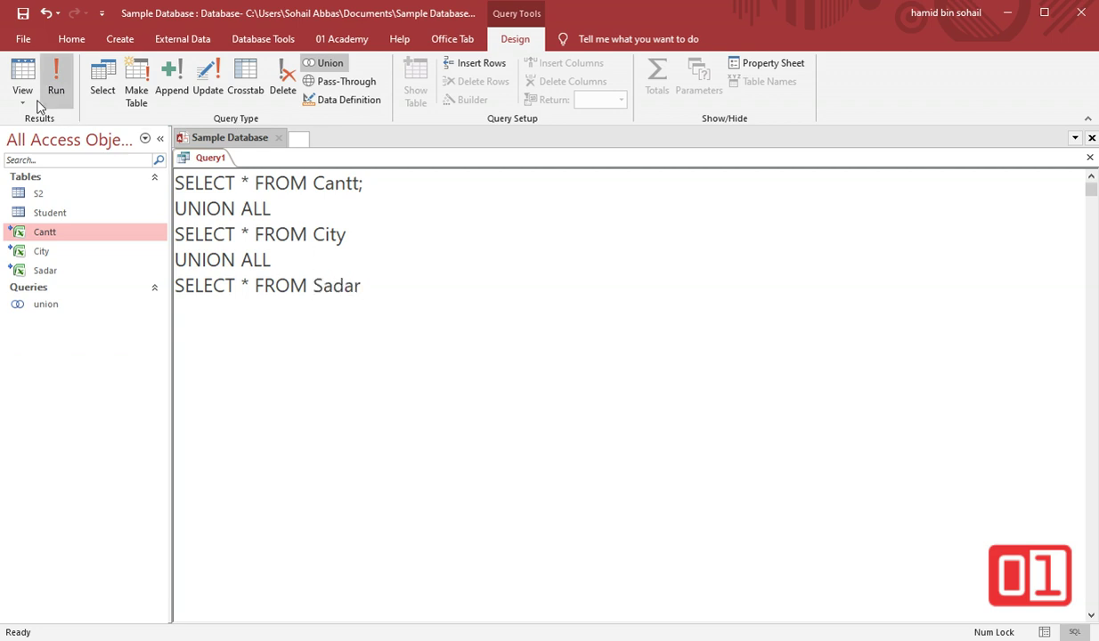
Run the three-branch union to confirm 18 rows, then begin saving it as UNION All.
left_click(23, 75)
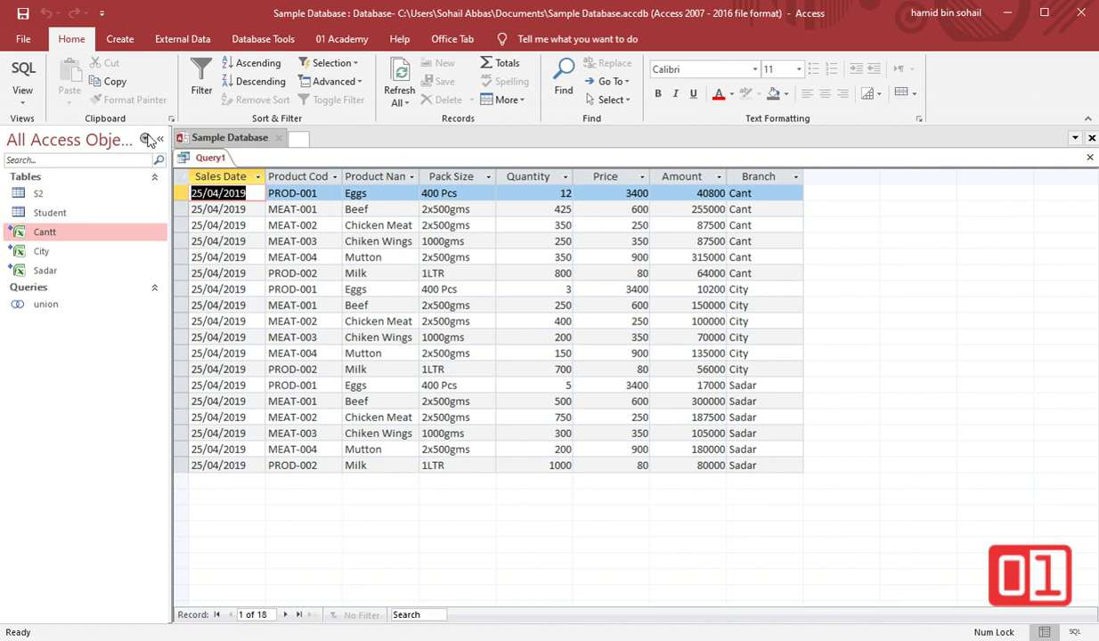
left_click(27, 71)
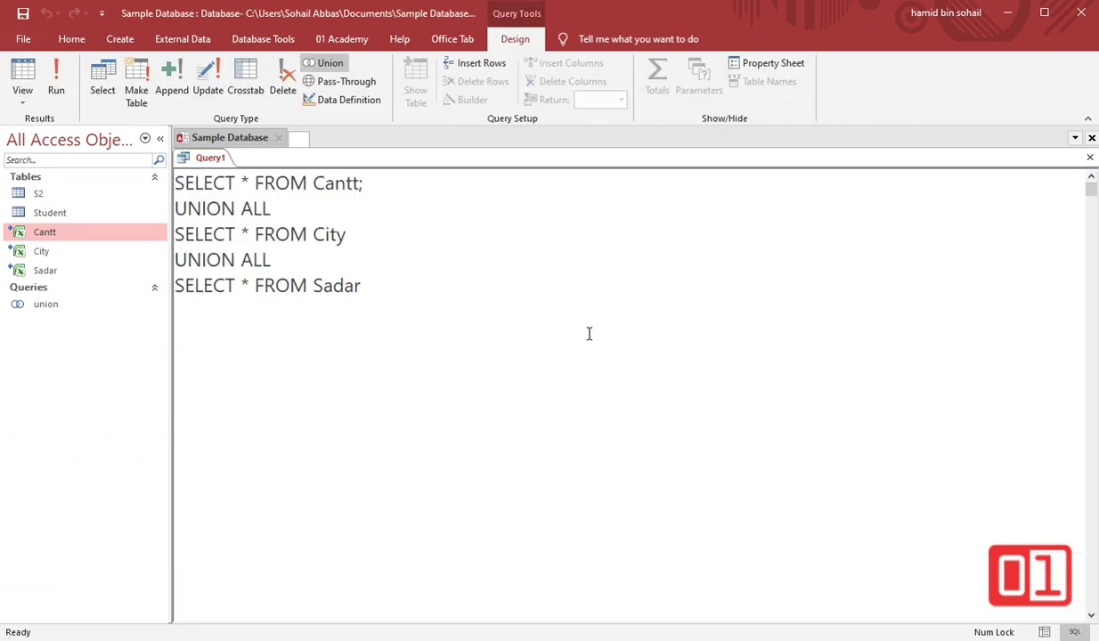
left_click(23, 12)
type("UNION All")
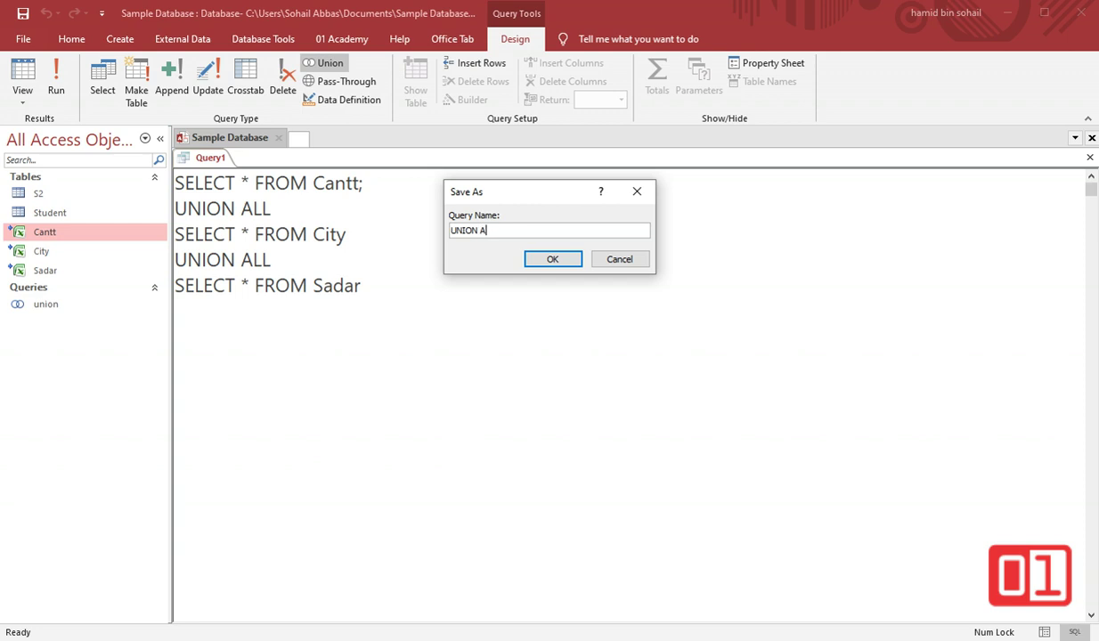
Save the query under the name UNION All and close it.
left_click(553, 259)
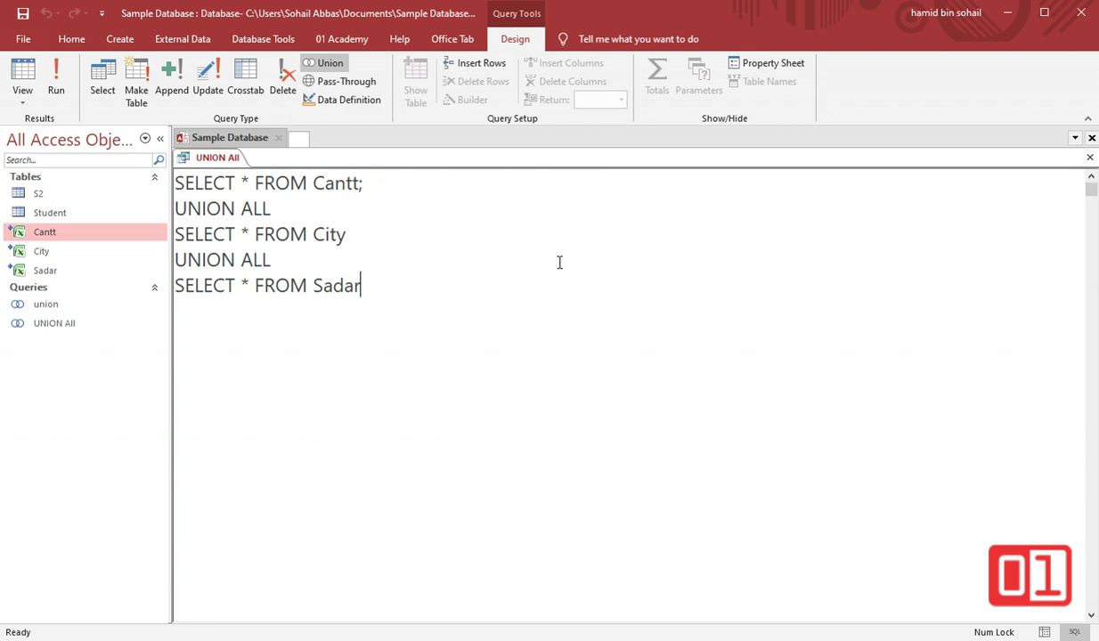
left_click(1090, 156)
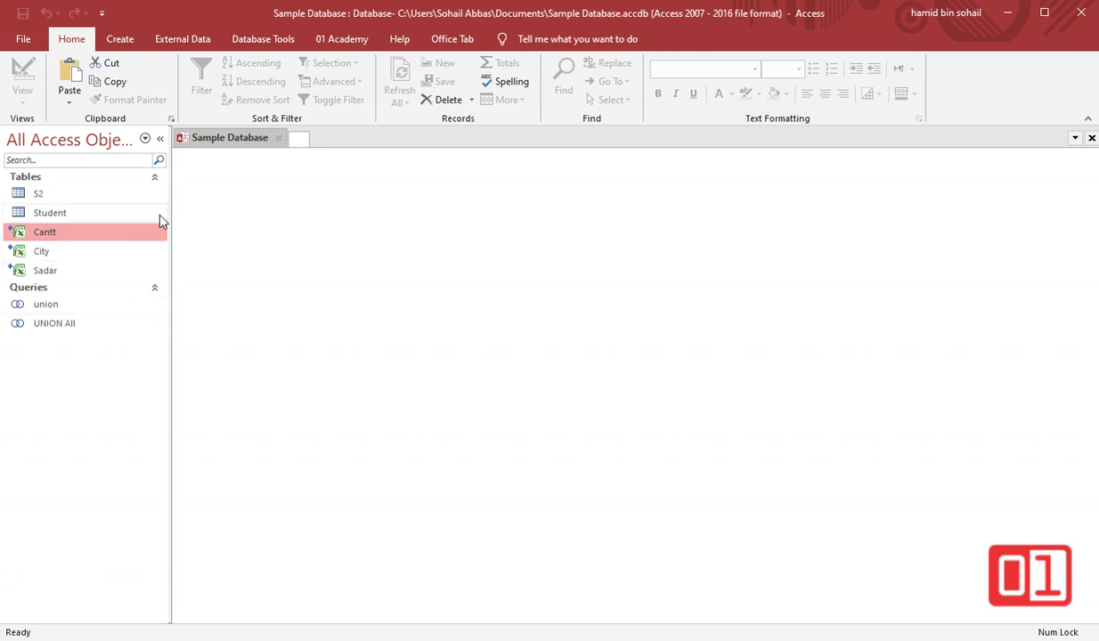
Create a new query design using the saved UNION All query as source, showing all fields.
left_click(121, 40)
left_click(253, 93)
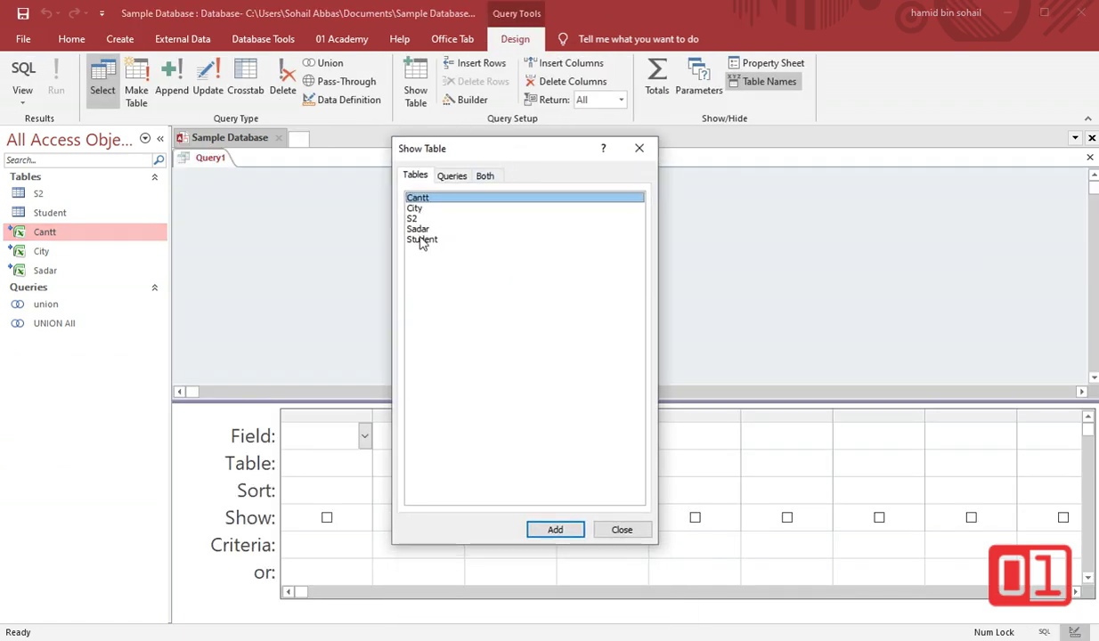
left_click(450, 177)
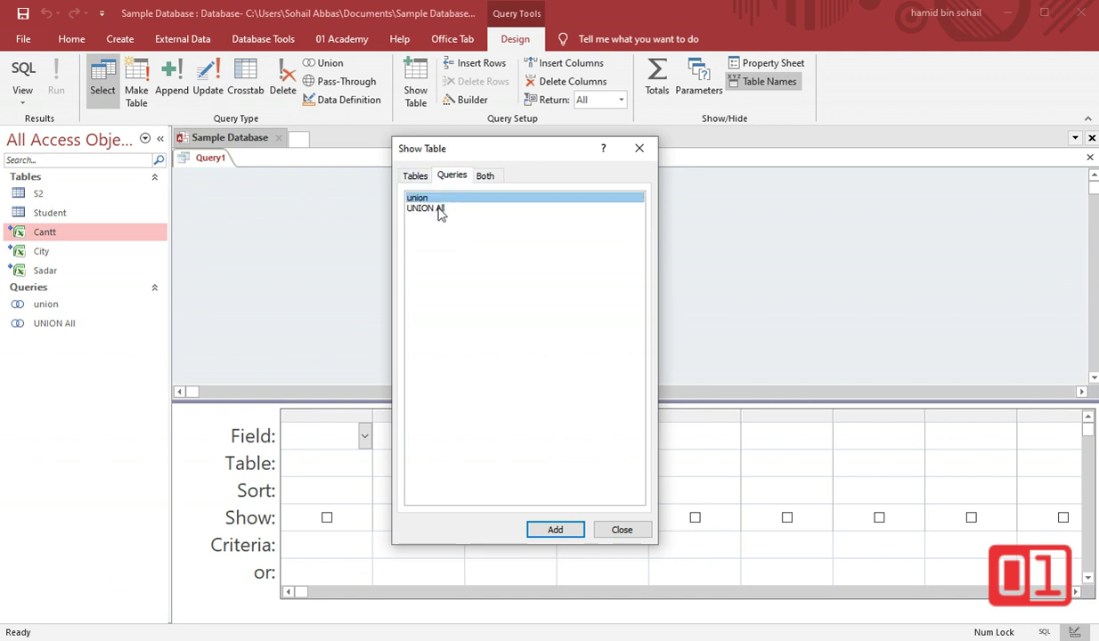
double_click(445, 206)
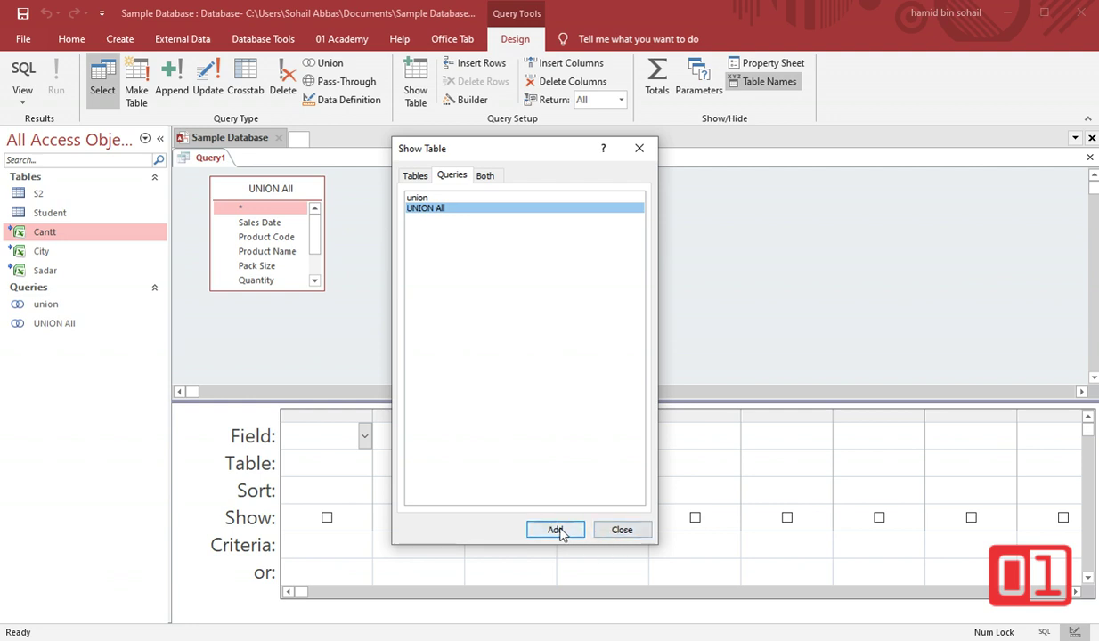
left_click(622, 529)
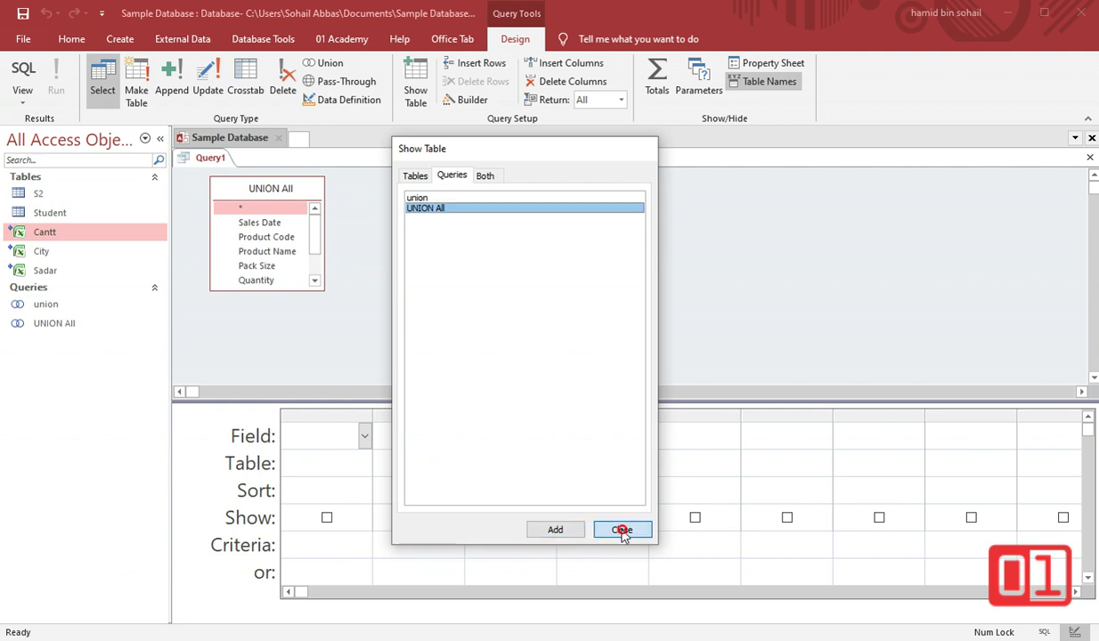
left_click_drag(297, 289, 297, 367)
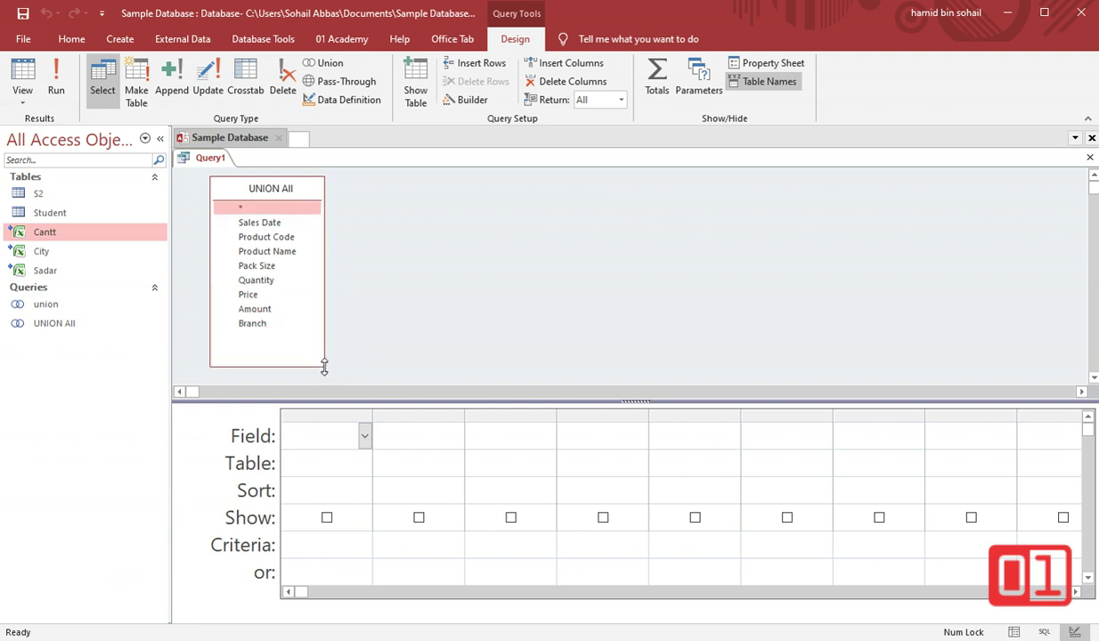
Add Sales Date, Product Name, Quantity, Price, Amount and Branch to the grid and preview the 18 rows.
double_click(285, 223)
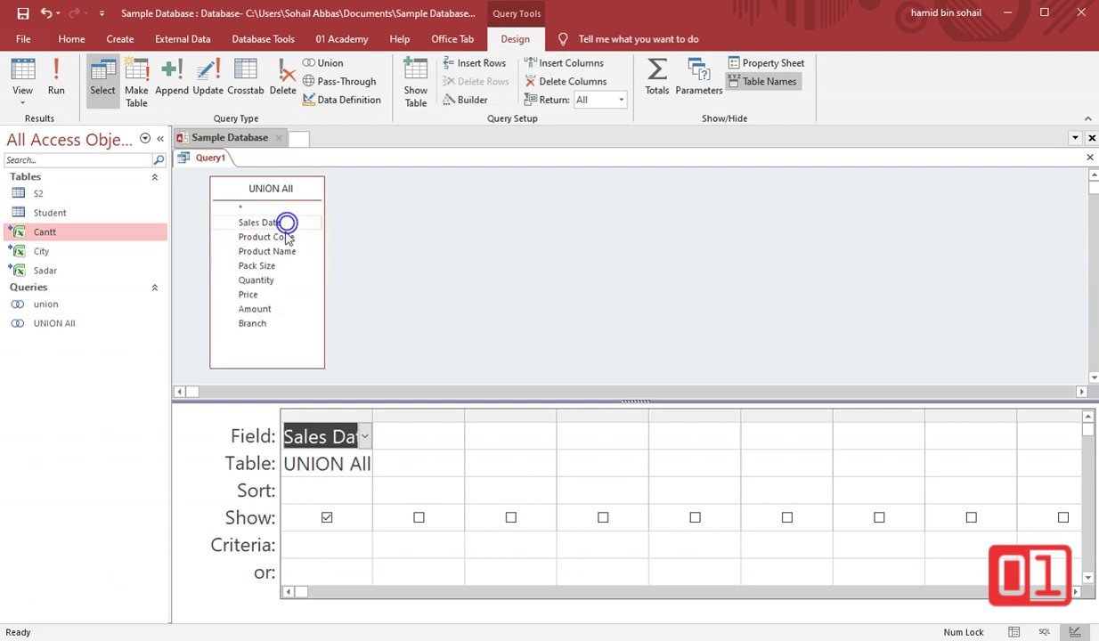
double_click(274, 236)
left_click(268, 266)
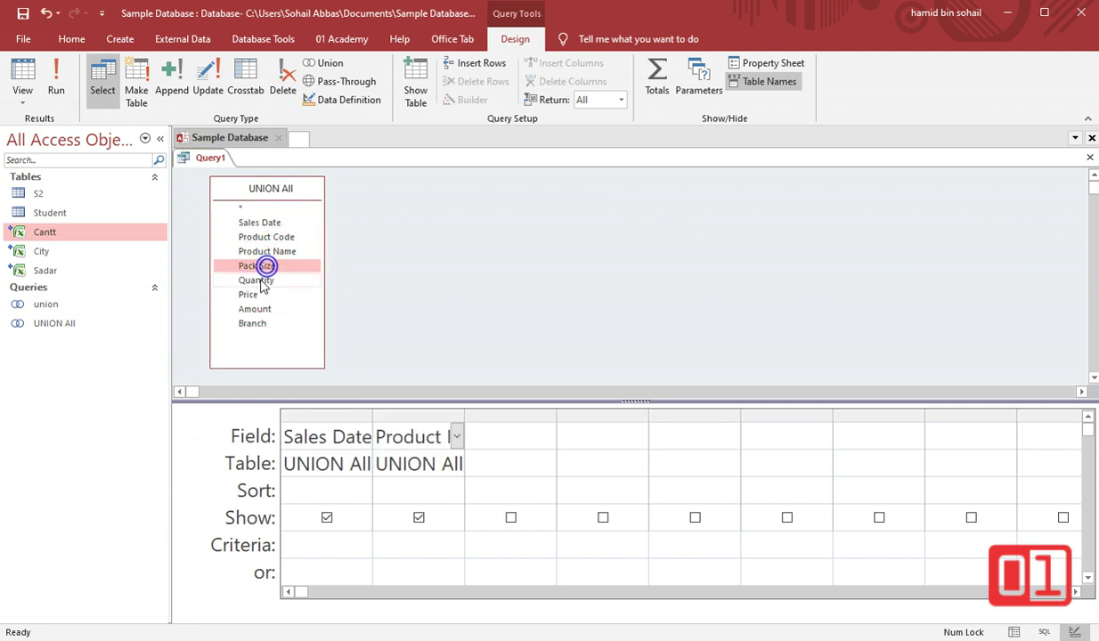
double_click(258, 280)
double_click(256, 296)
double_click(255, 309)
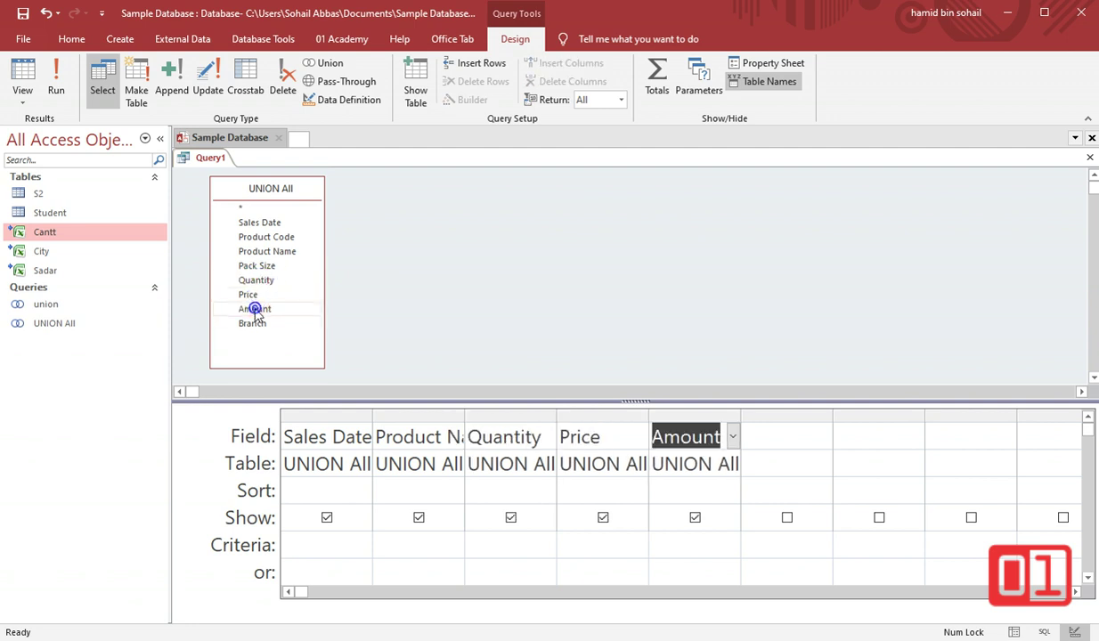
double_click(253, 323)
left_click(25, 77)
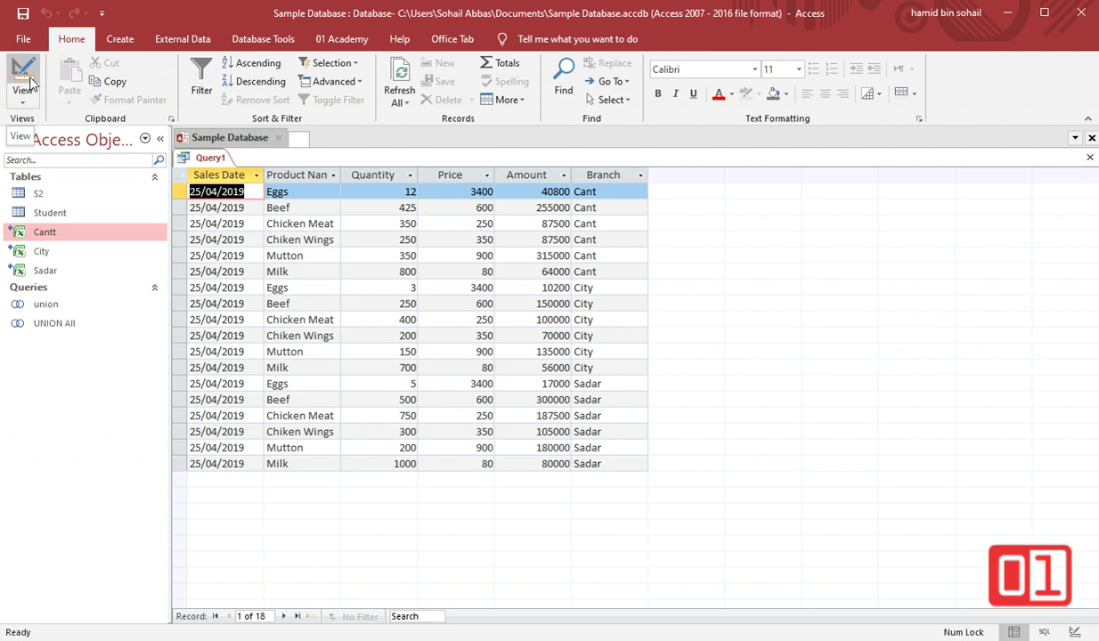
left_click(27, 82)
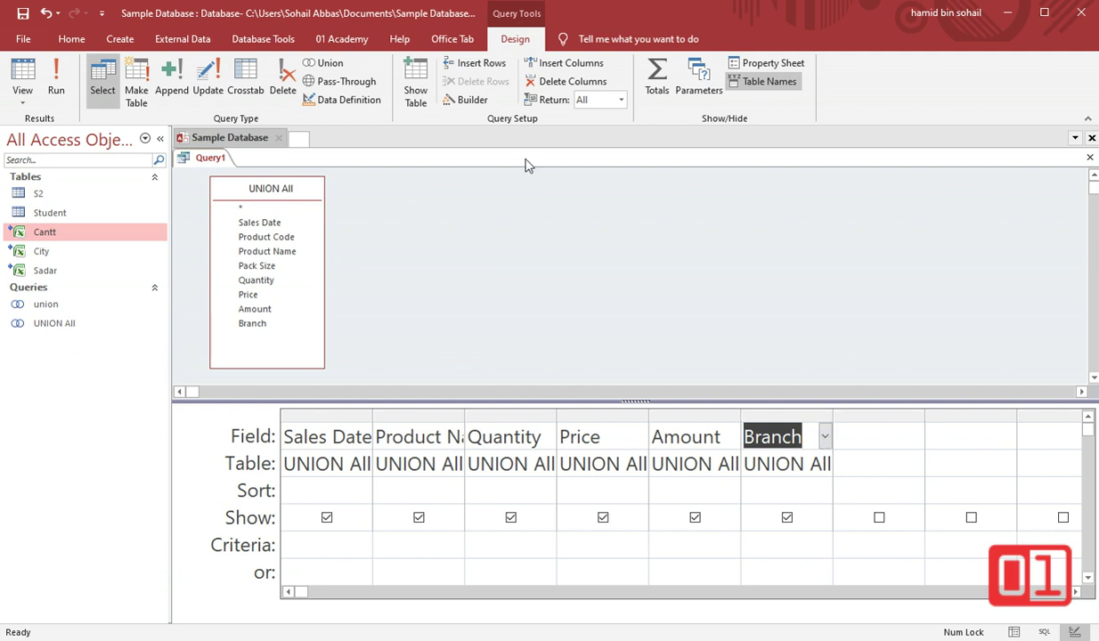
Turn the query into a crosstab with Branch grouped as the column heading.
left_click(245, 80)
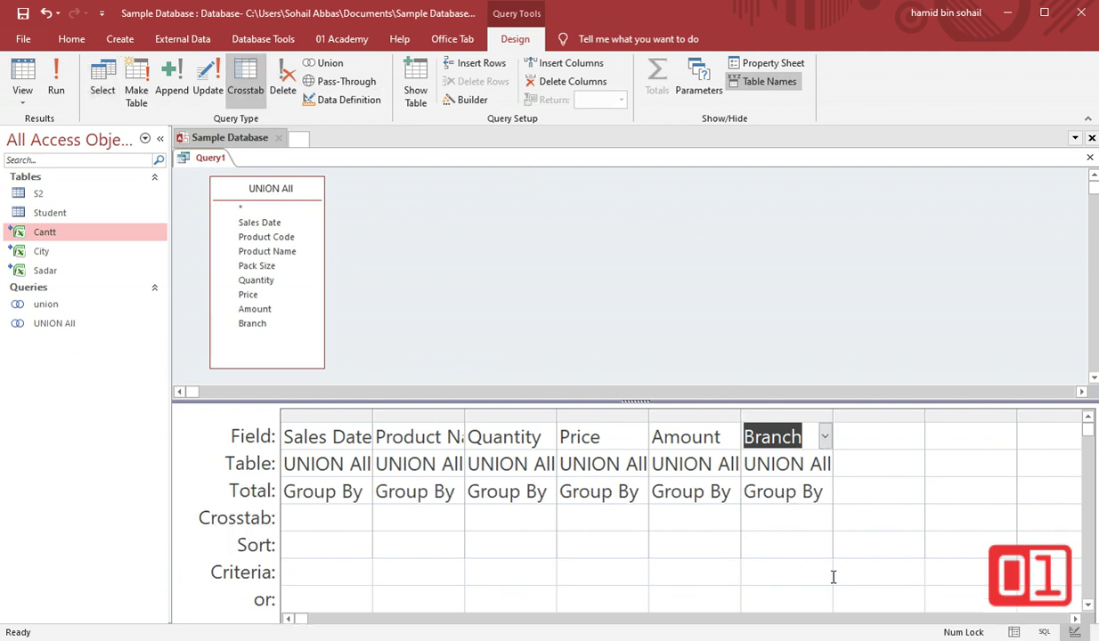
left_click(797, 490)
left_click(825, 492)
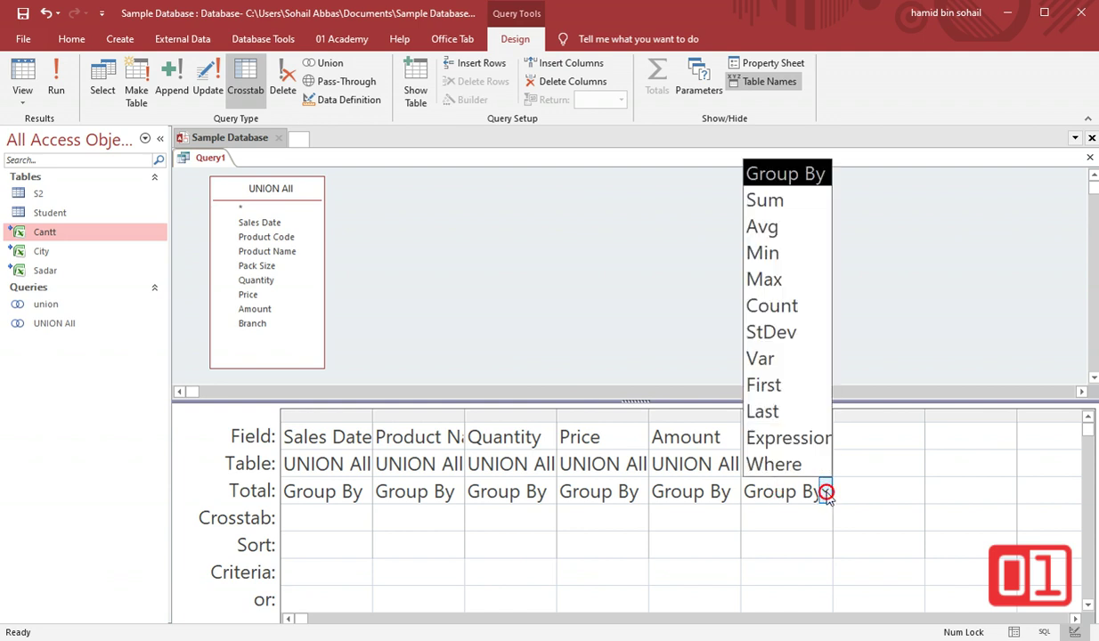
left_click(826, 493)
left_click(801, 521)
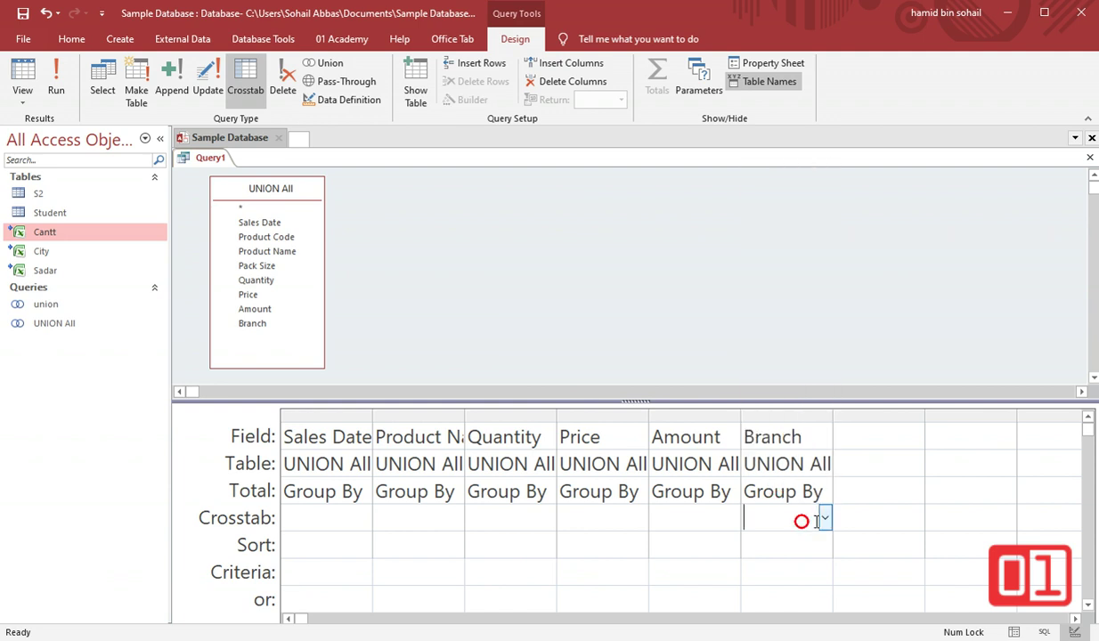
left_click(824, 520)
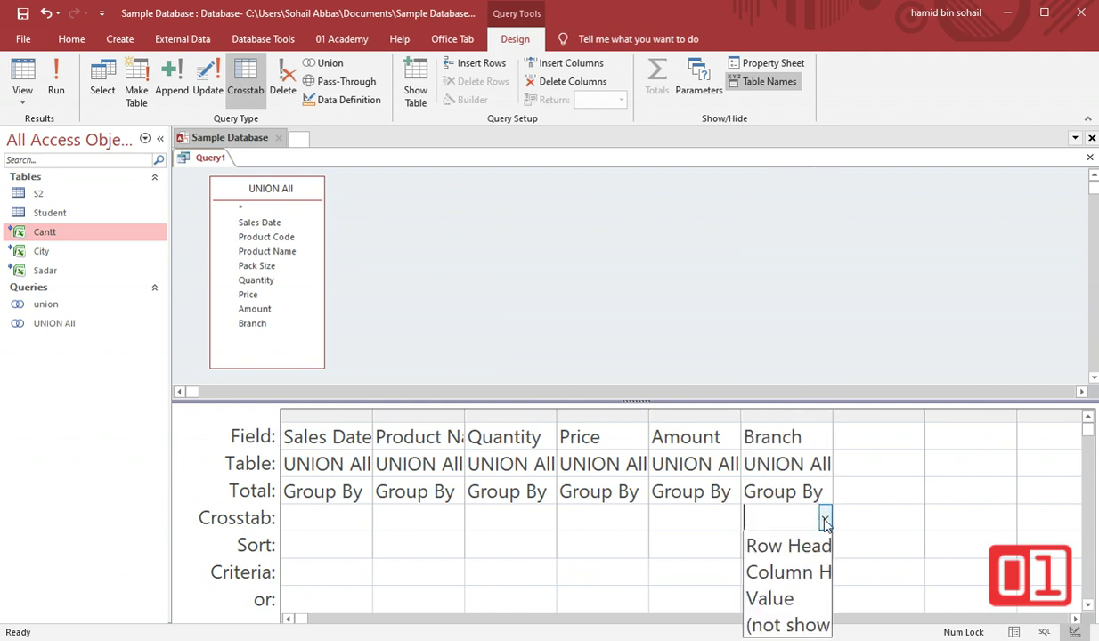
left_click(822, 572)
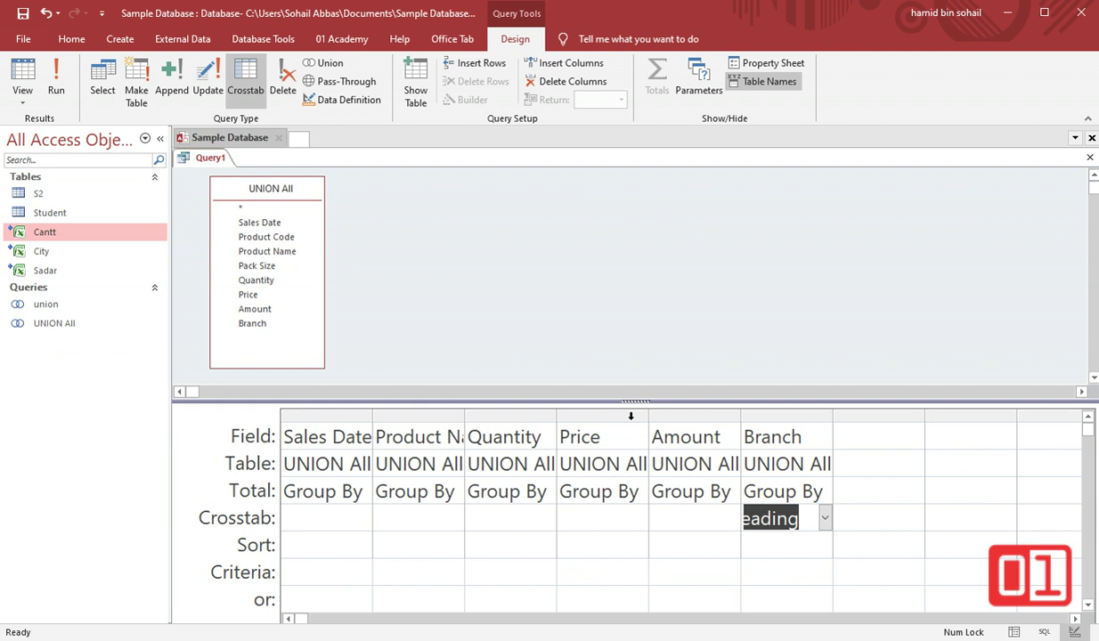
Remove Quantity and Price, set Product Name as Column Heading and Amount as Value.
left_click_drag(631, 416, 480, 424)
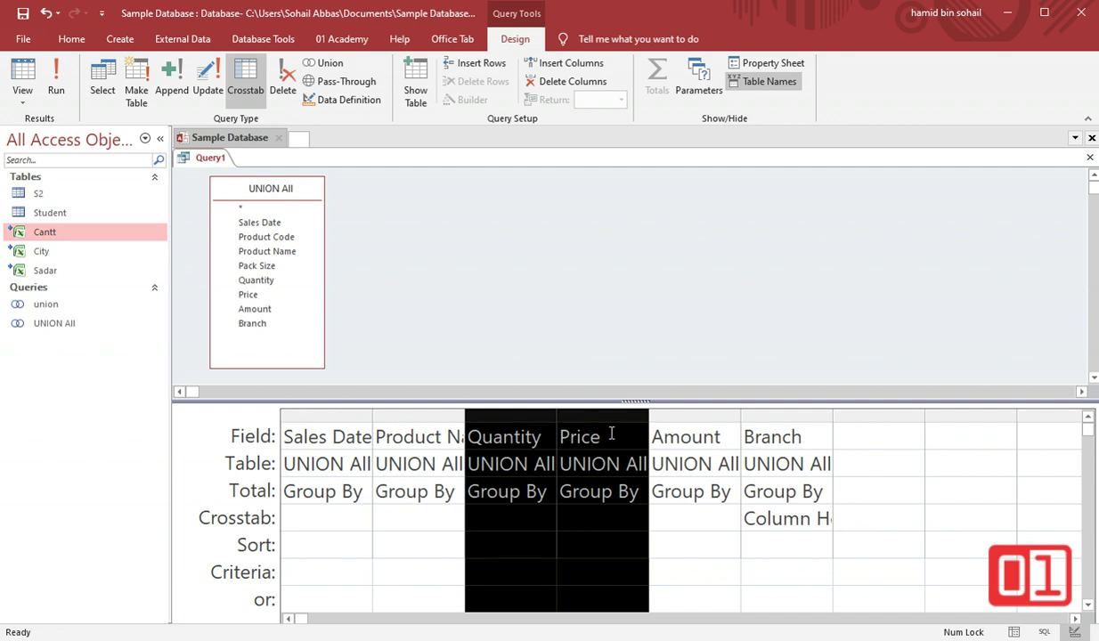
key("Delete")
left_click(403, 522)
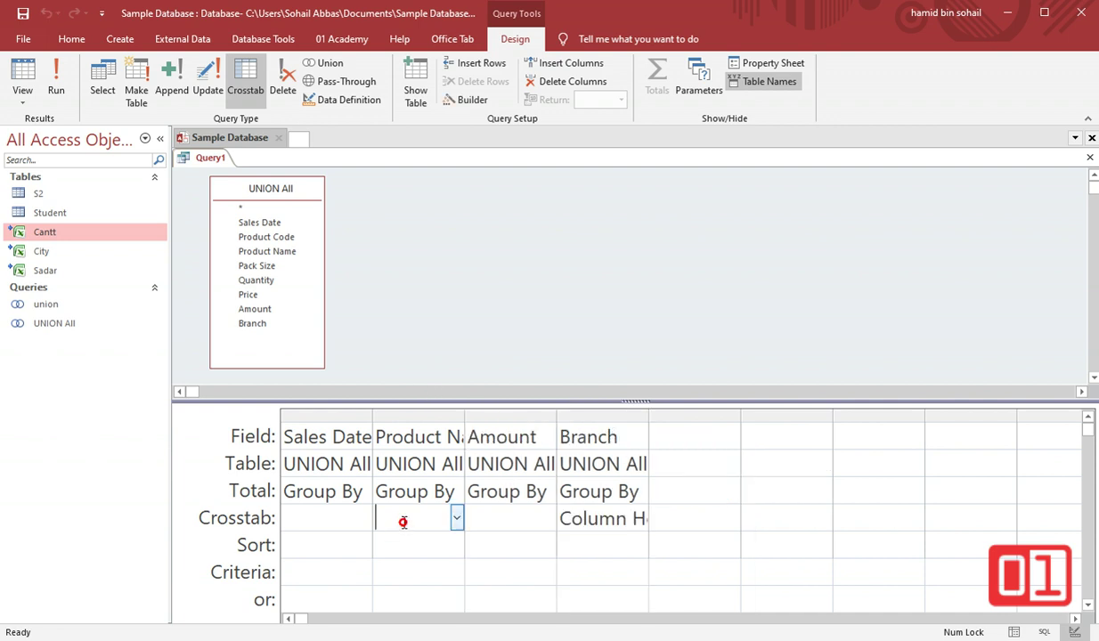
left_click(456, 520)
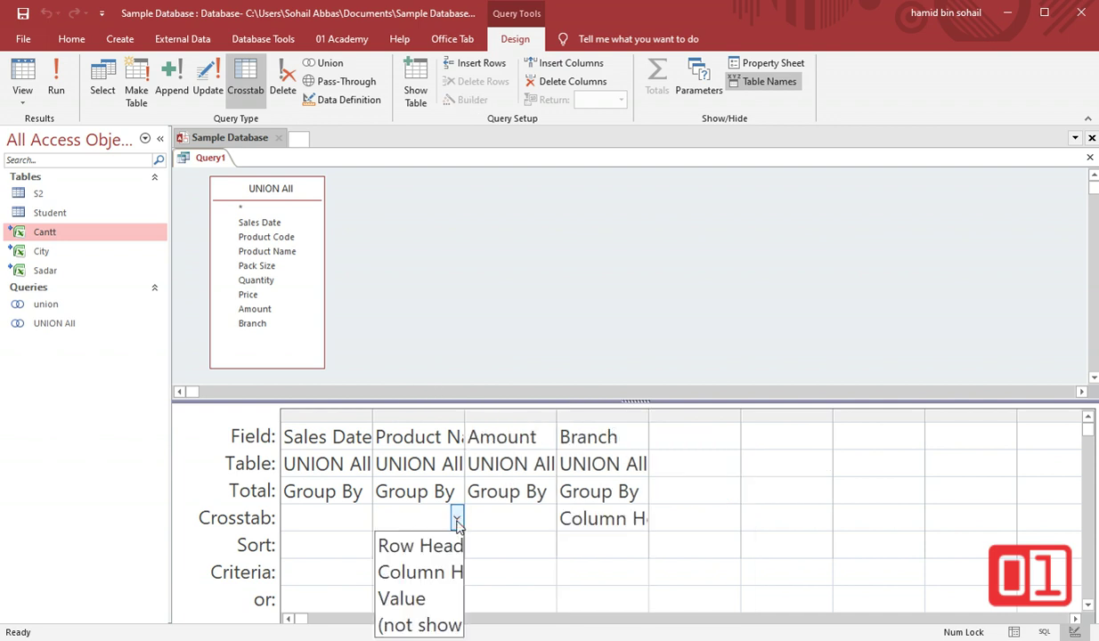
left_click(436, 572)
left_click(497, 526)
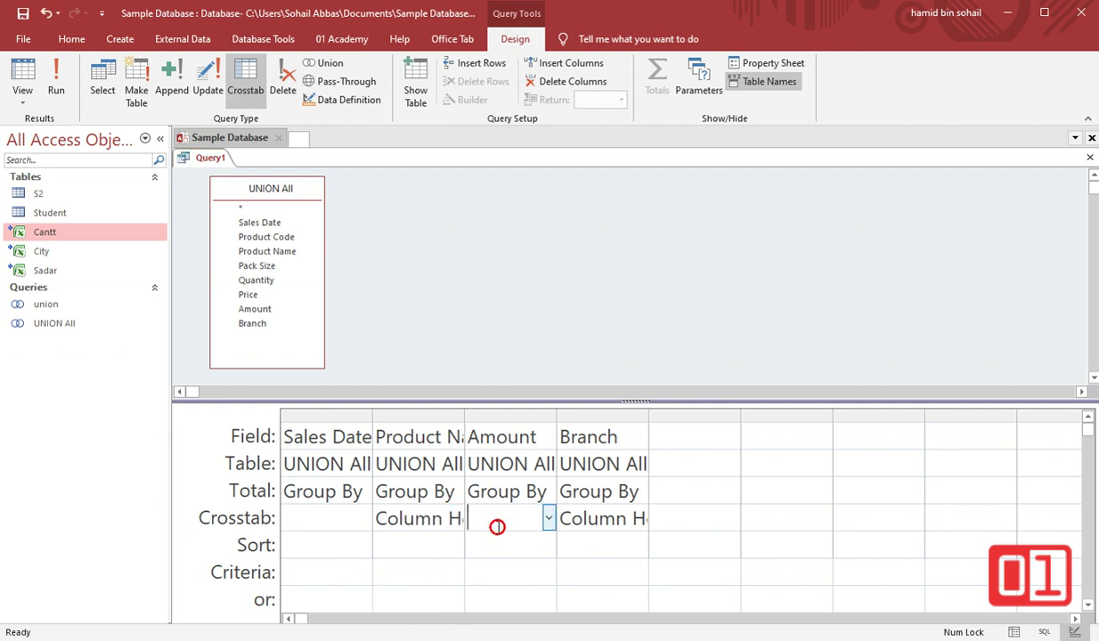
left_click(550, 519)
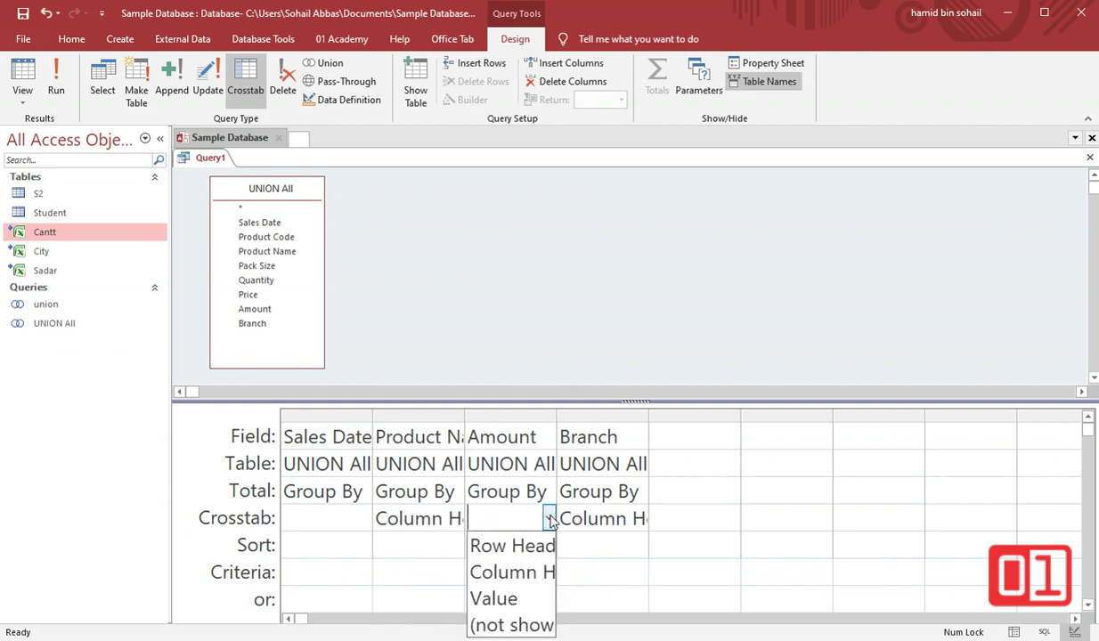
left_click(522, 598)
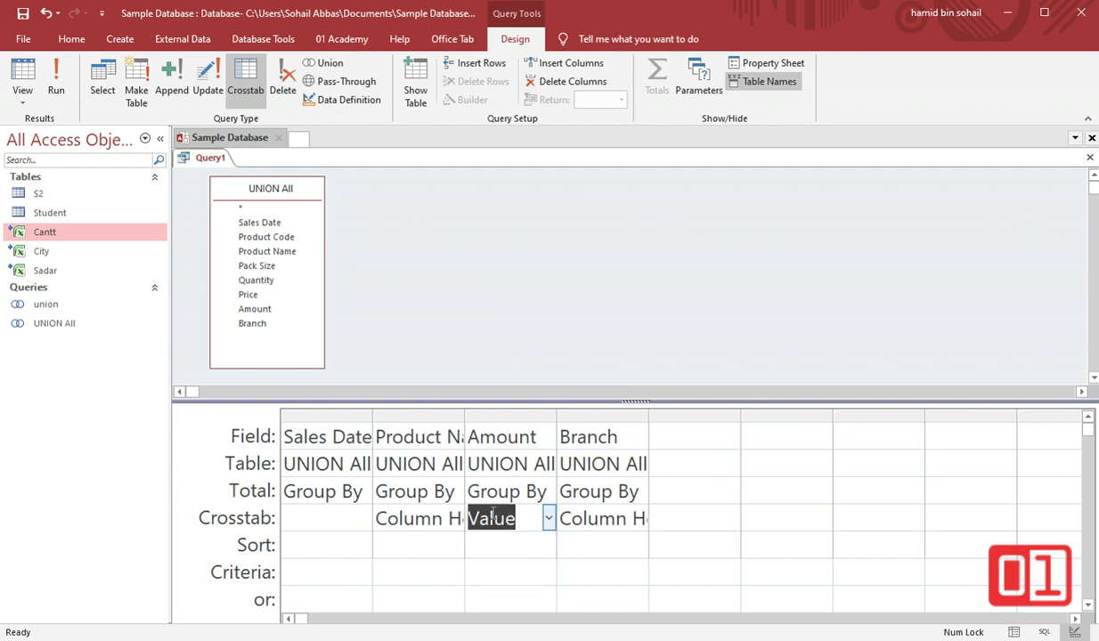
After the Group By error, set Amount's Total to Sum.
left_click(22, 75)
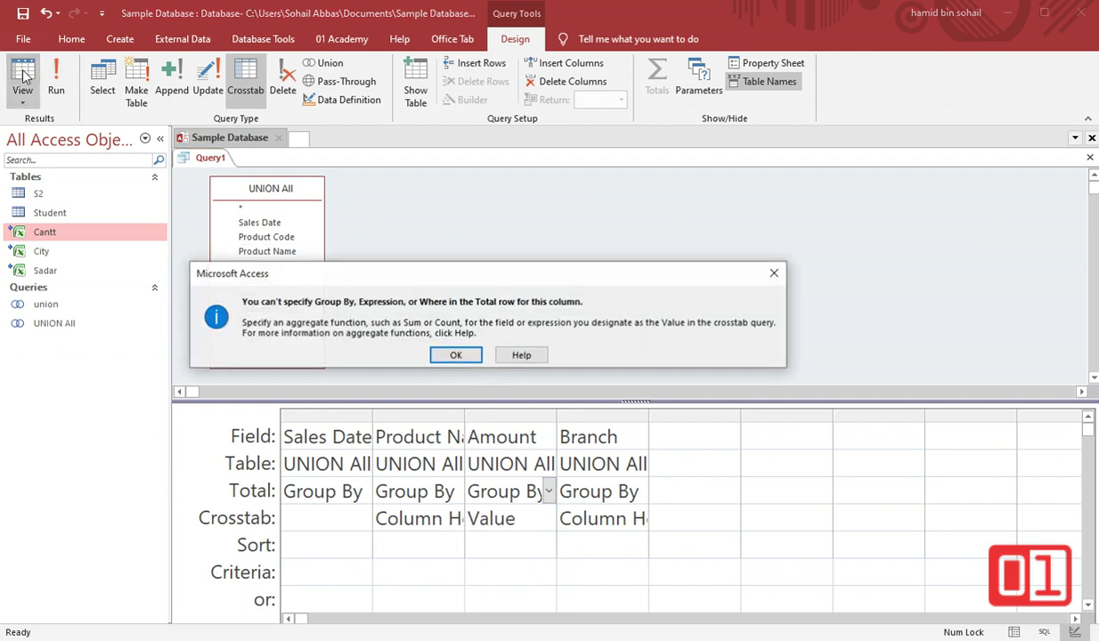
left_click(441, 355)
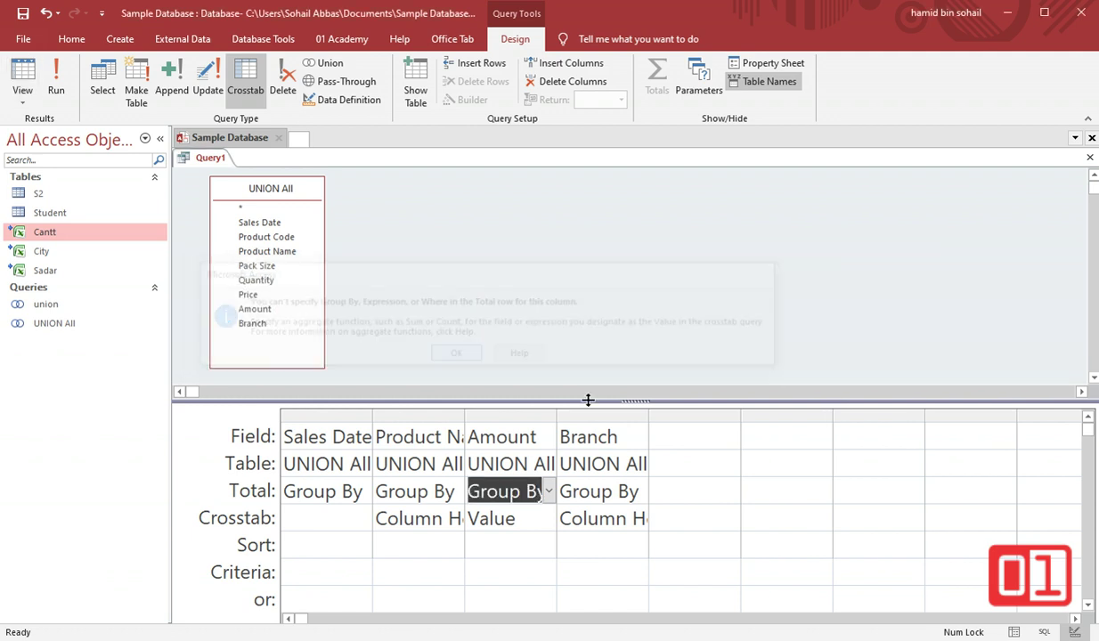
left_click(456, 544)
left_click(416, 522)
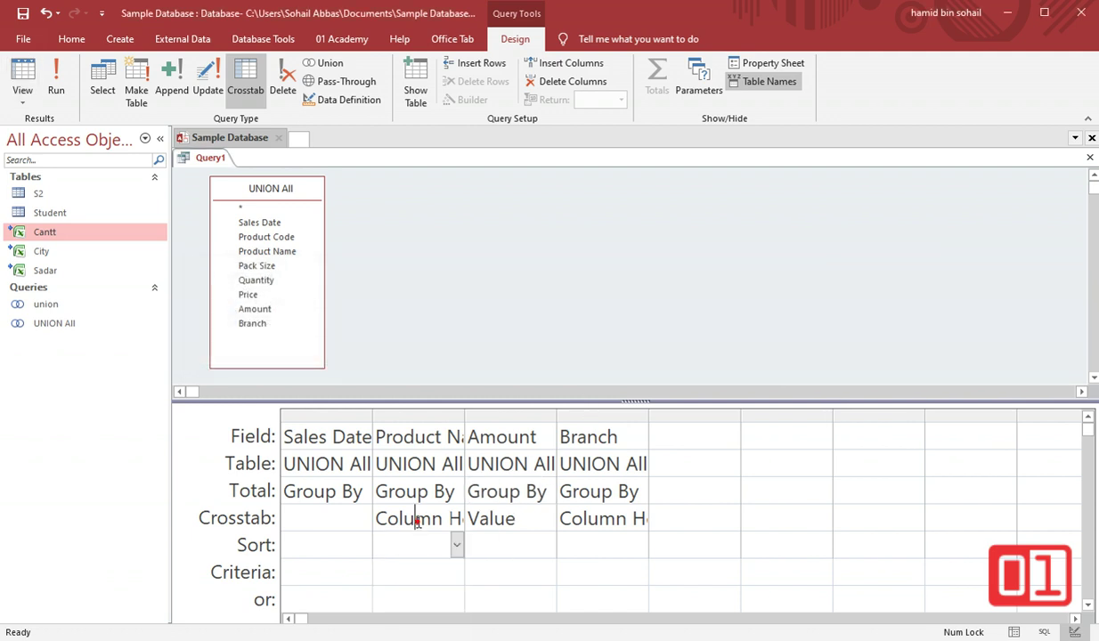
left_click(515, 519)
left_click(549, 520)
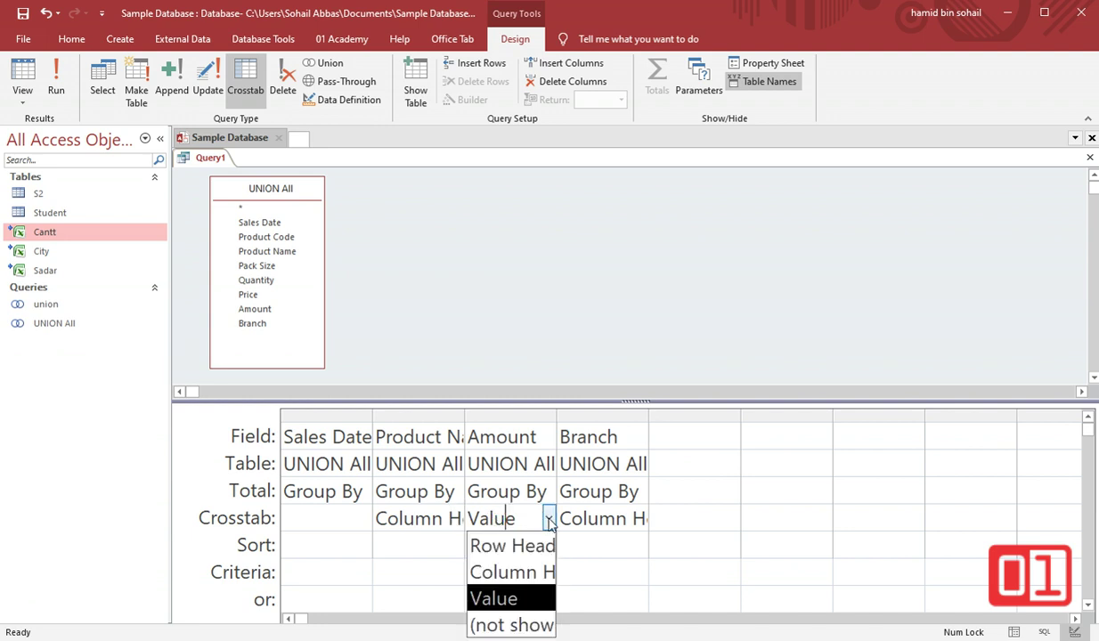
left_click(534, 492)
left_click(549, 492)
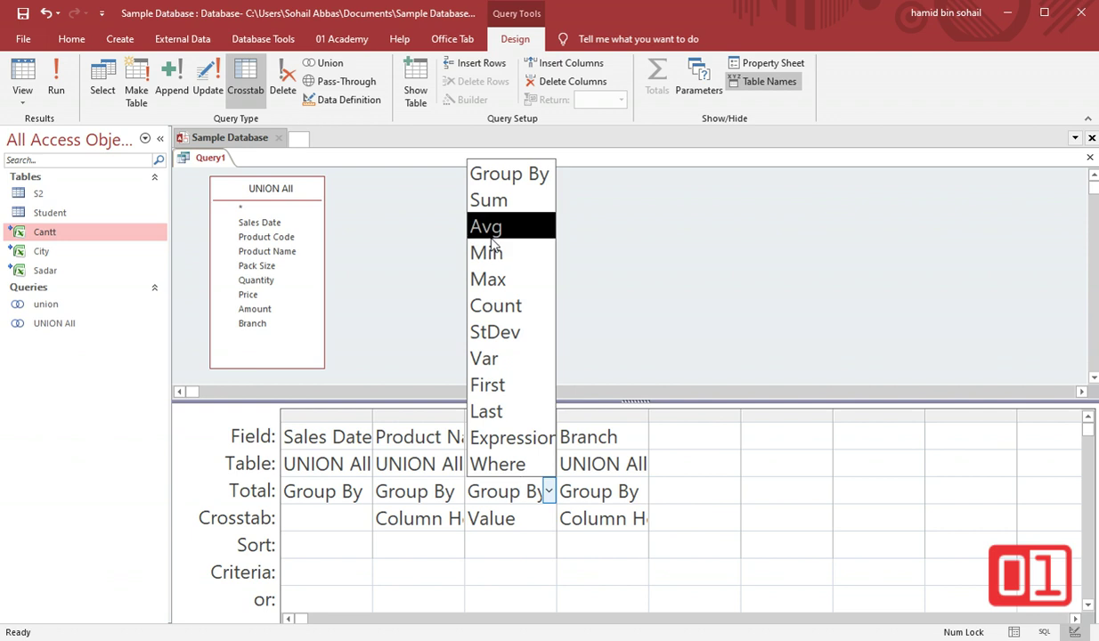
left_click(504, 206)
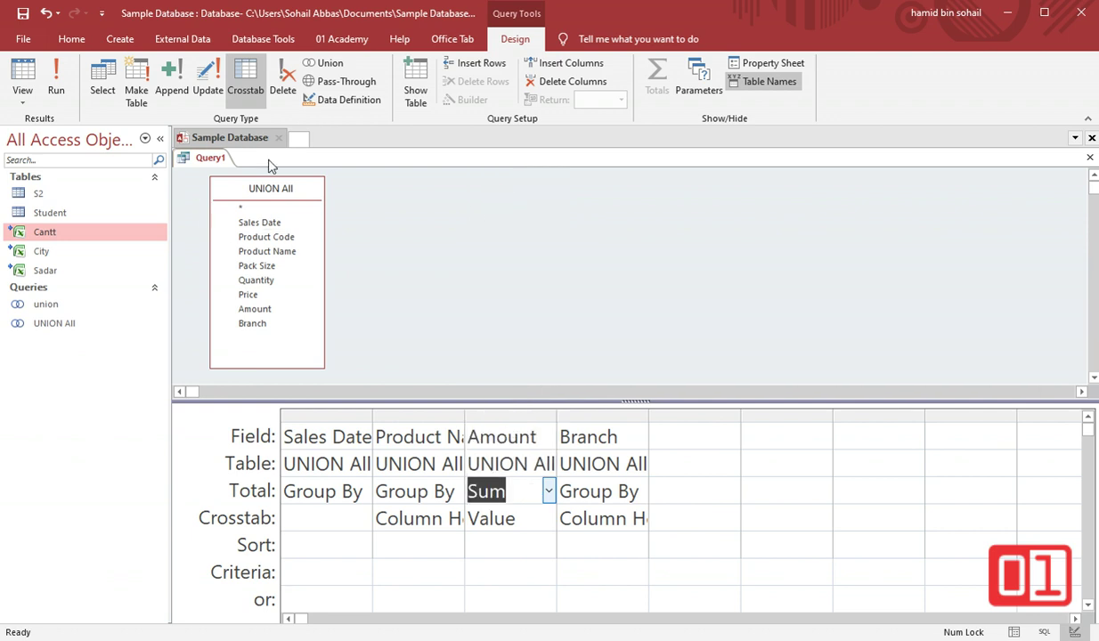
Make Product Name and Sales Date row headings and run the crosstab successfully.
left_click(22, 79)
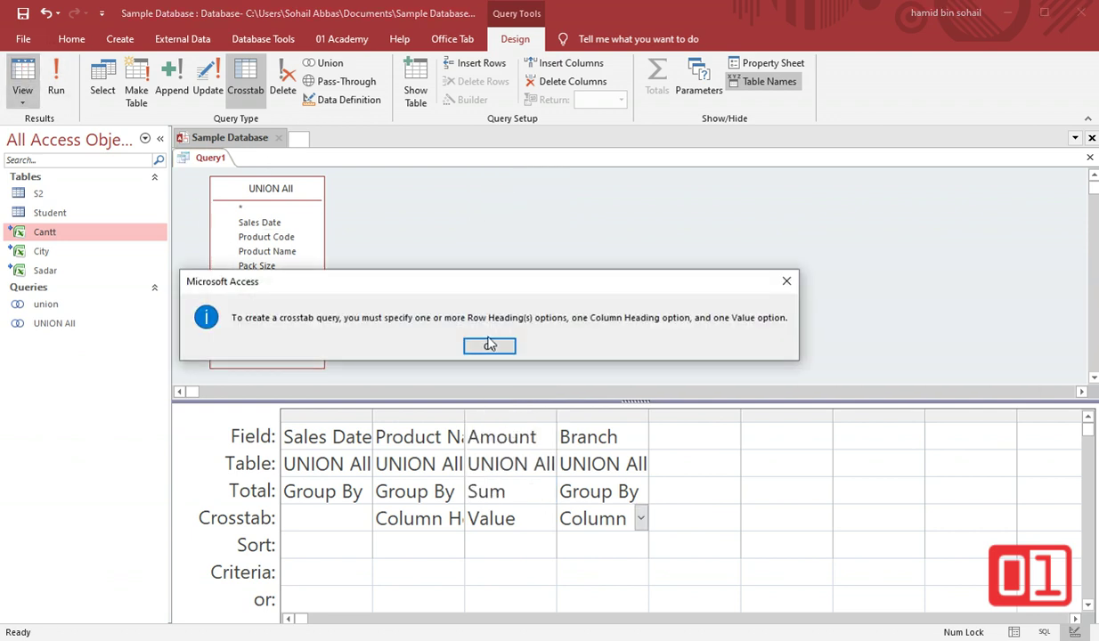
left_click(490, 344)
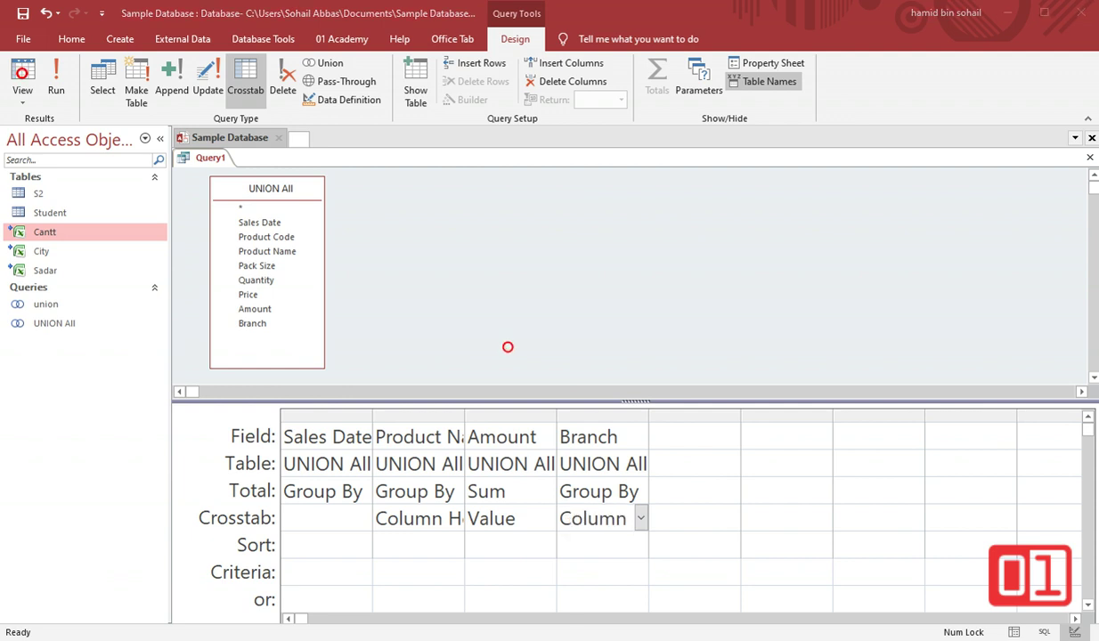
left_click(412, 515)
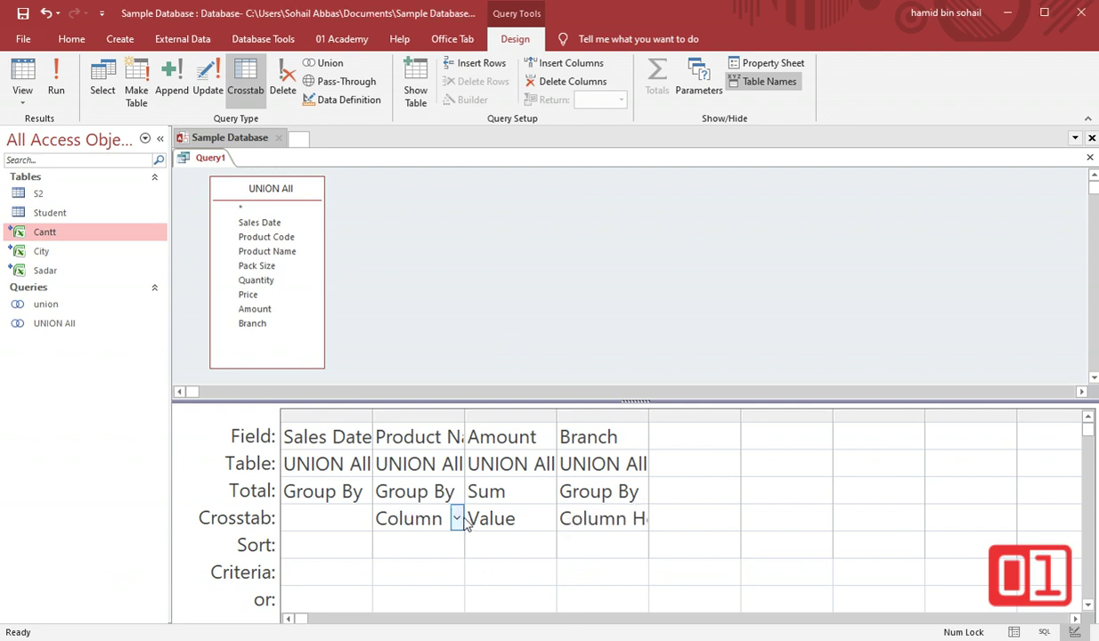
left_click(456, 518)
left_click(407, 544)
left_click(346, 515)
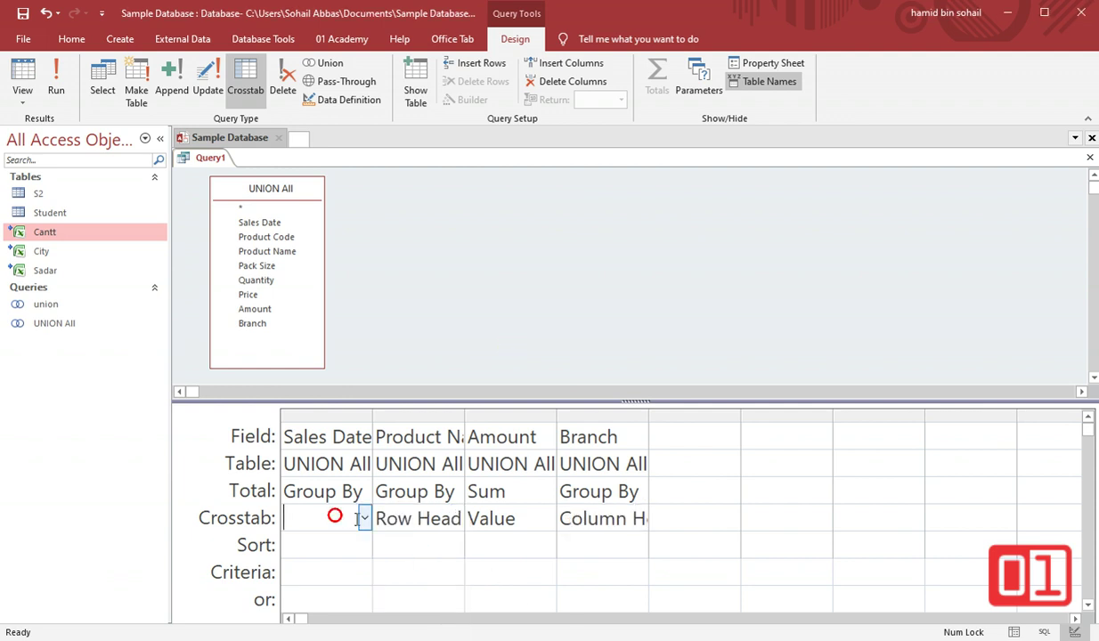
left_click(363, 518)
left_click(307, 545)
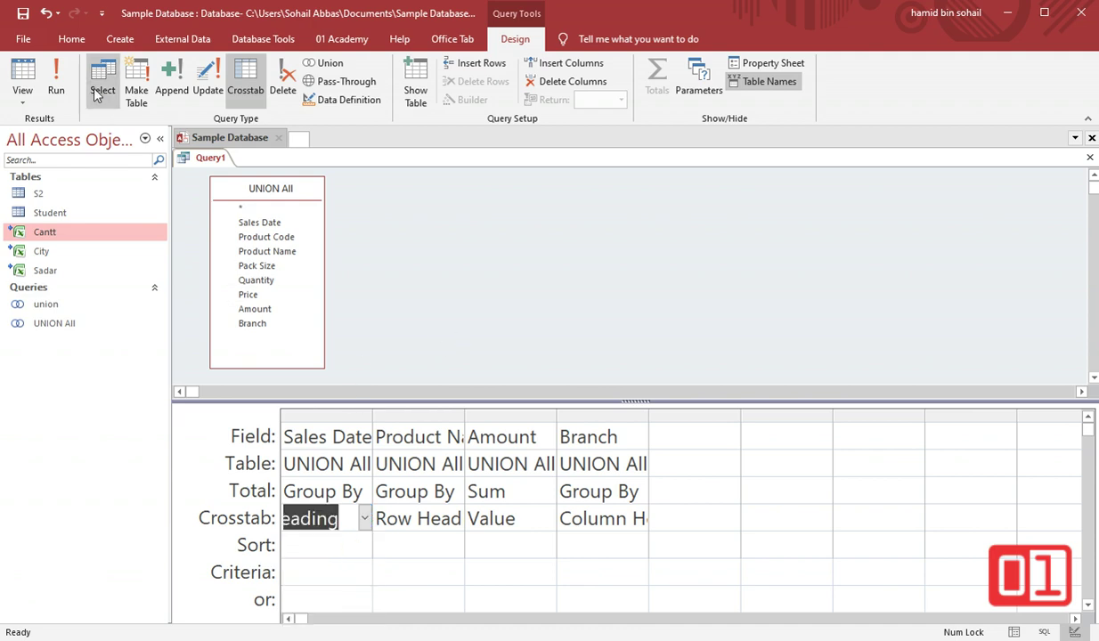
left_click(22, 78)
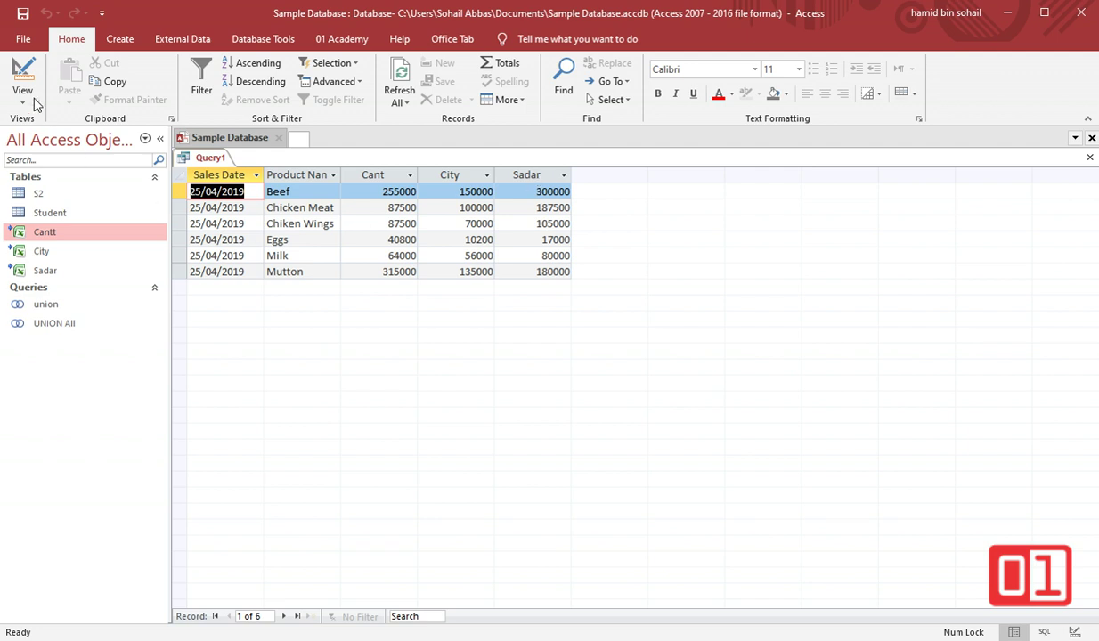
left_click(22, 71)
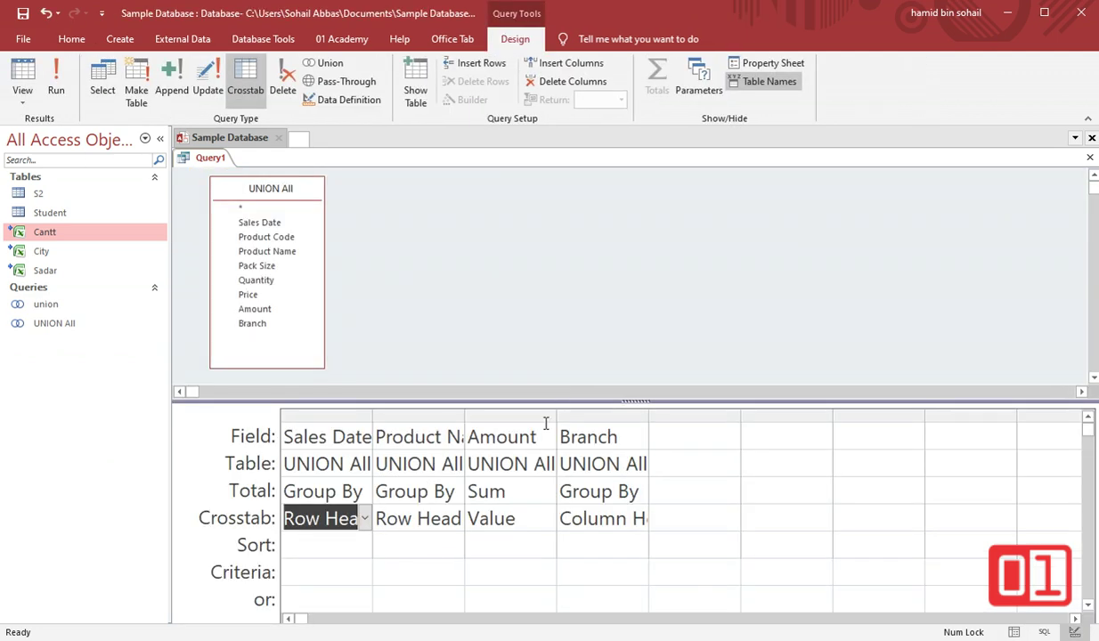
Add Quantity as the crosstab Value and delete the Amount column.
double_click(286, 285)
left_click(716, 522)
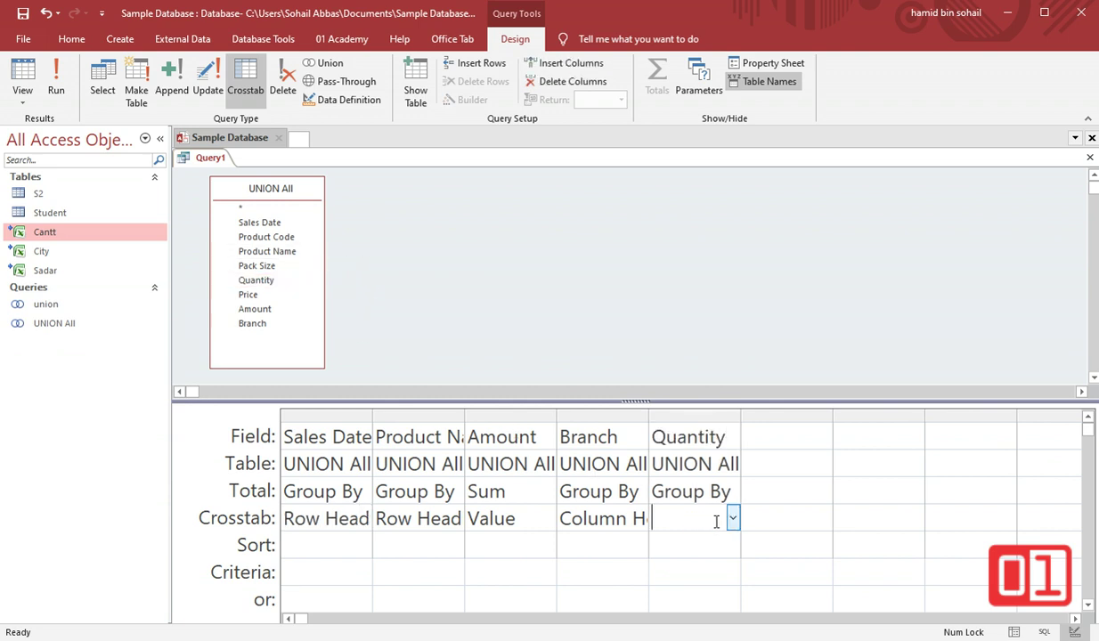
left_click(732, 518)
left_click(704, 594)
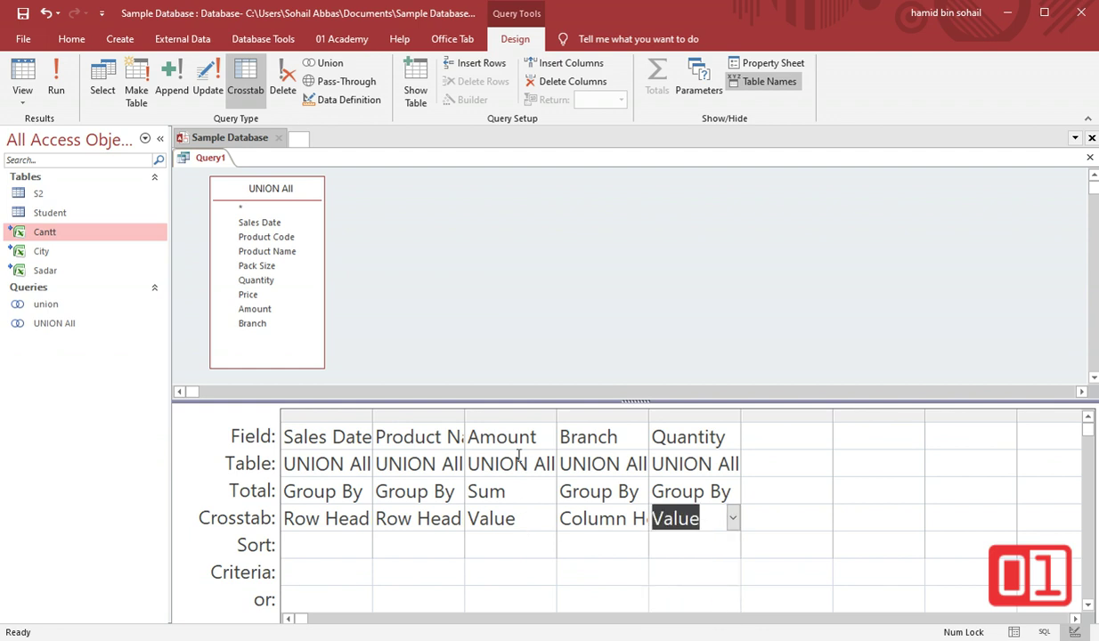
left_click(500, 412)
key("Delete")
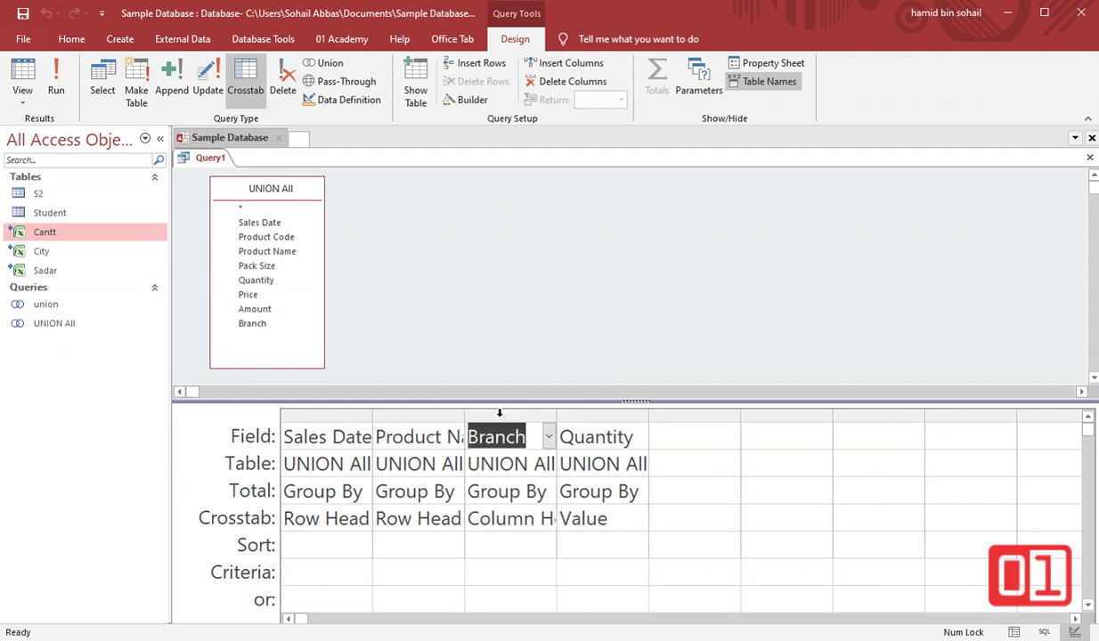
Set Quantity's Total to Sum and run the crosstab showing Cantt, City and Sadar quantities.
left_click(24, 75)
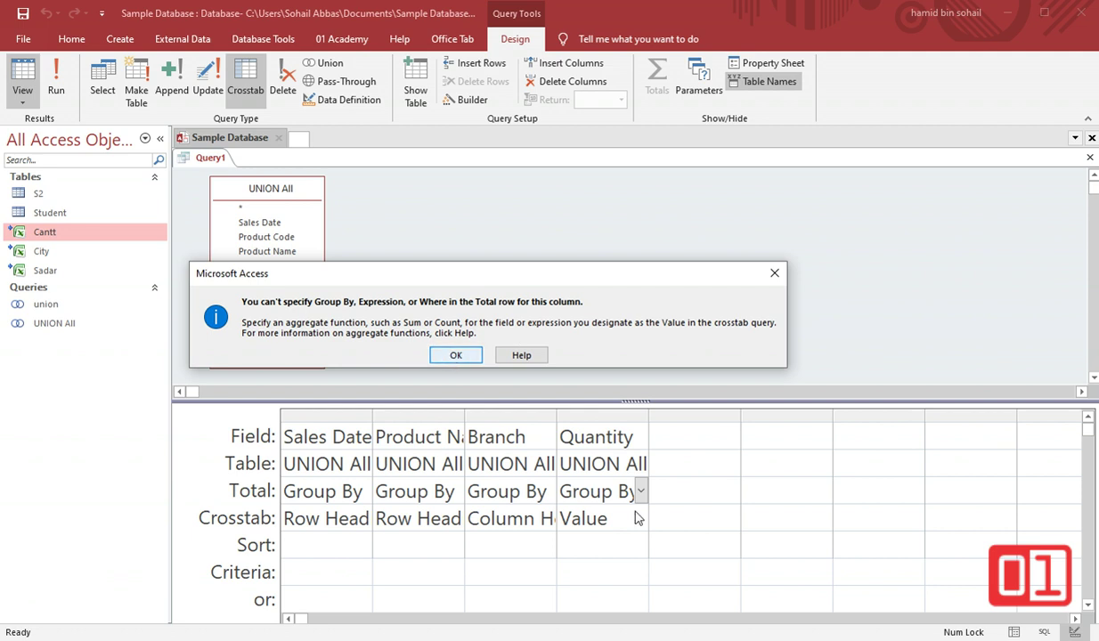
left_click(448, 357)
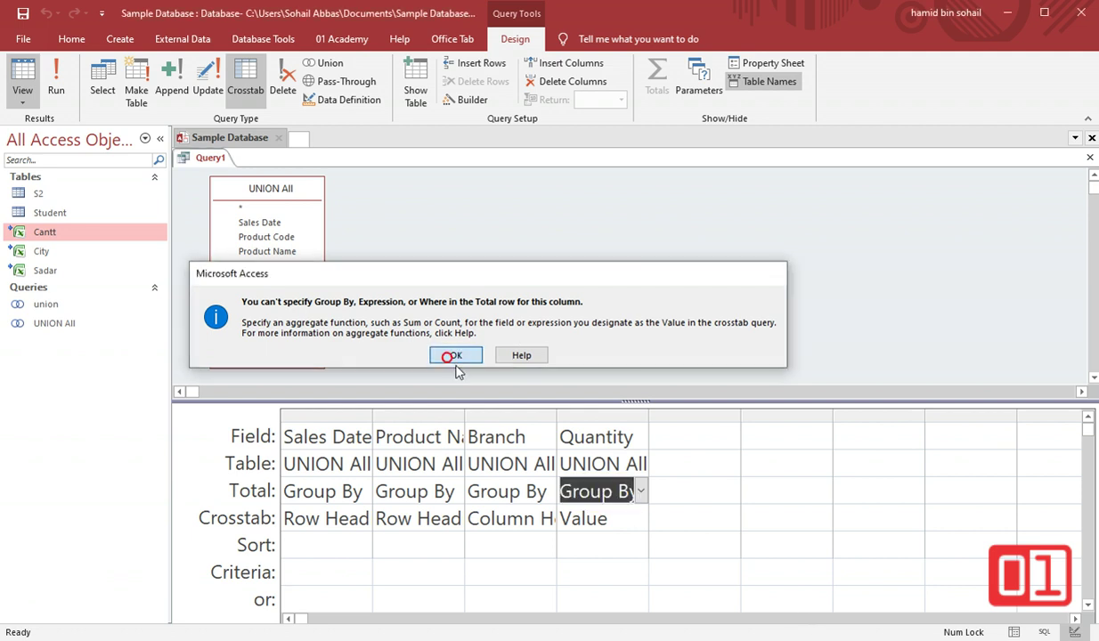
left_click(641, 492)
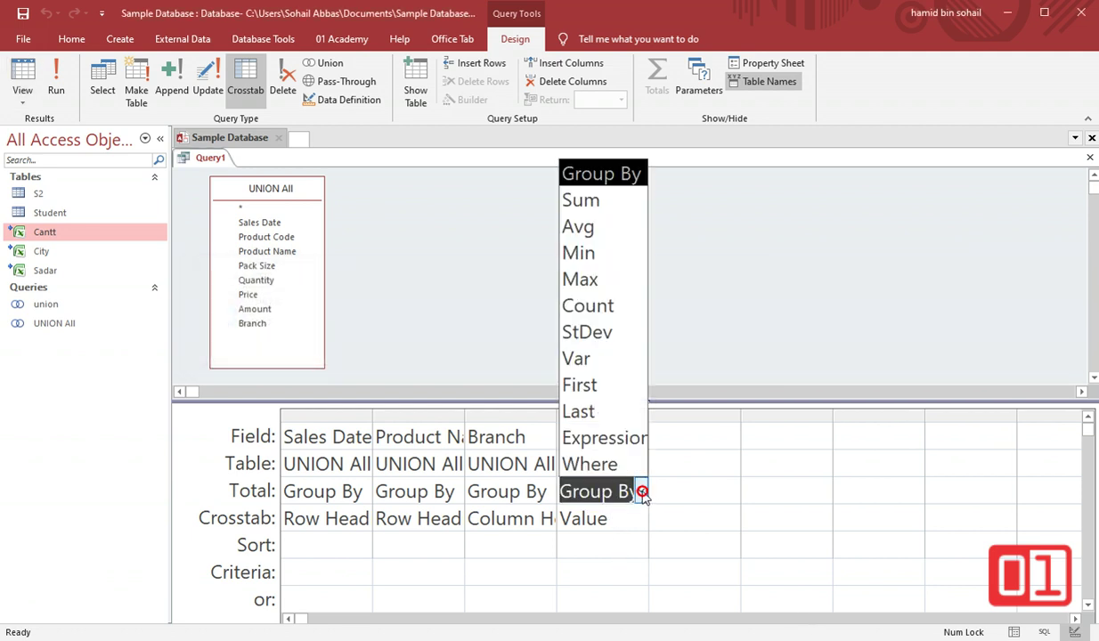
left_click(618, 201)
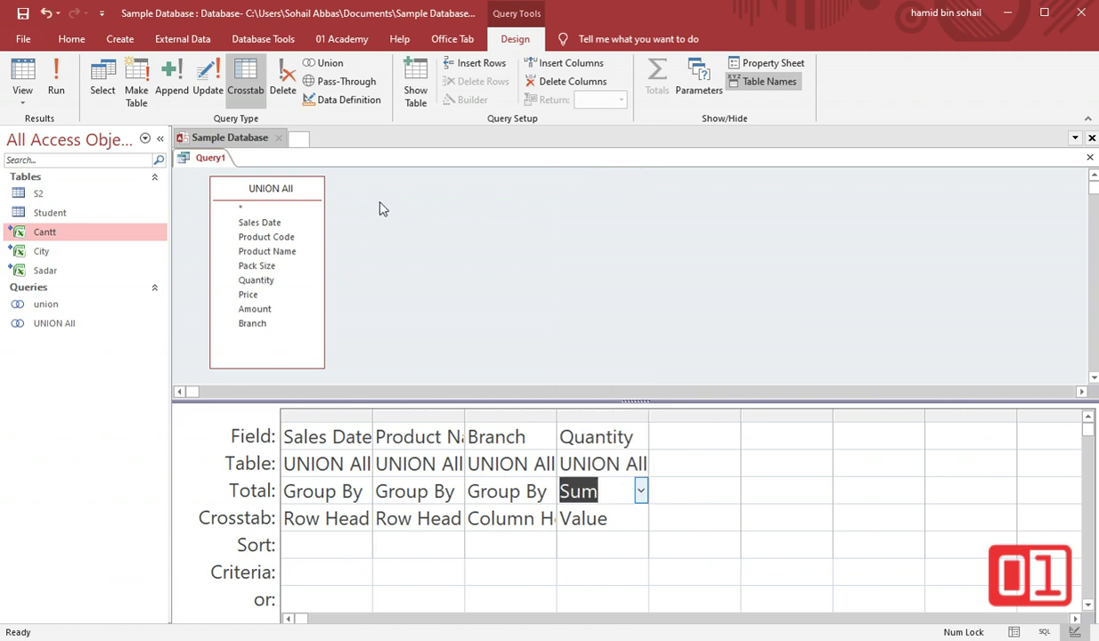
left_click(23, 75)
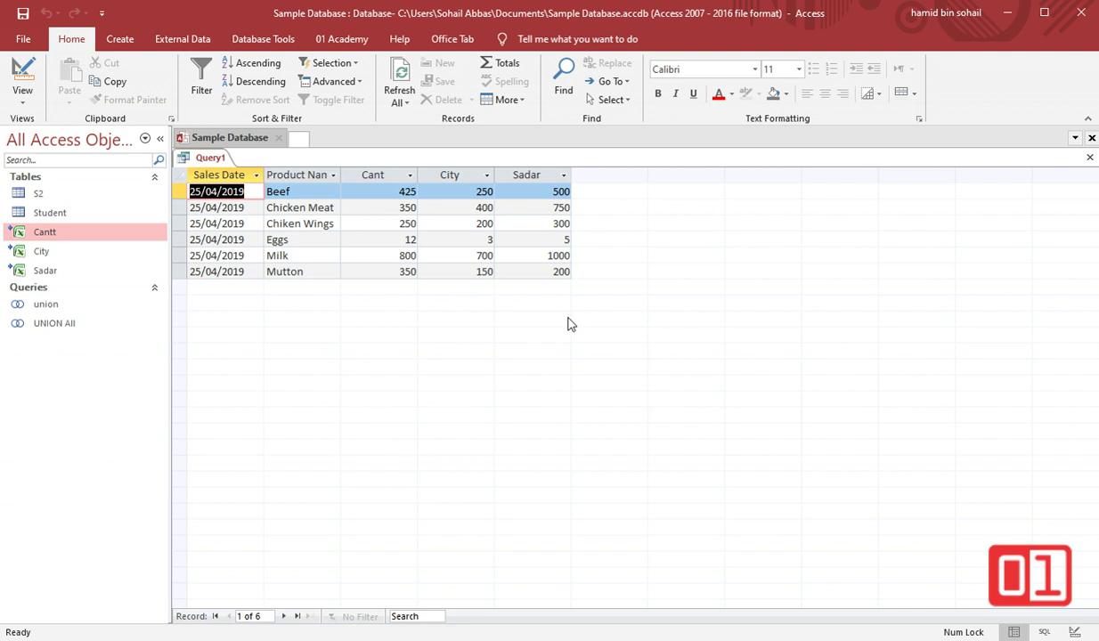